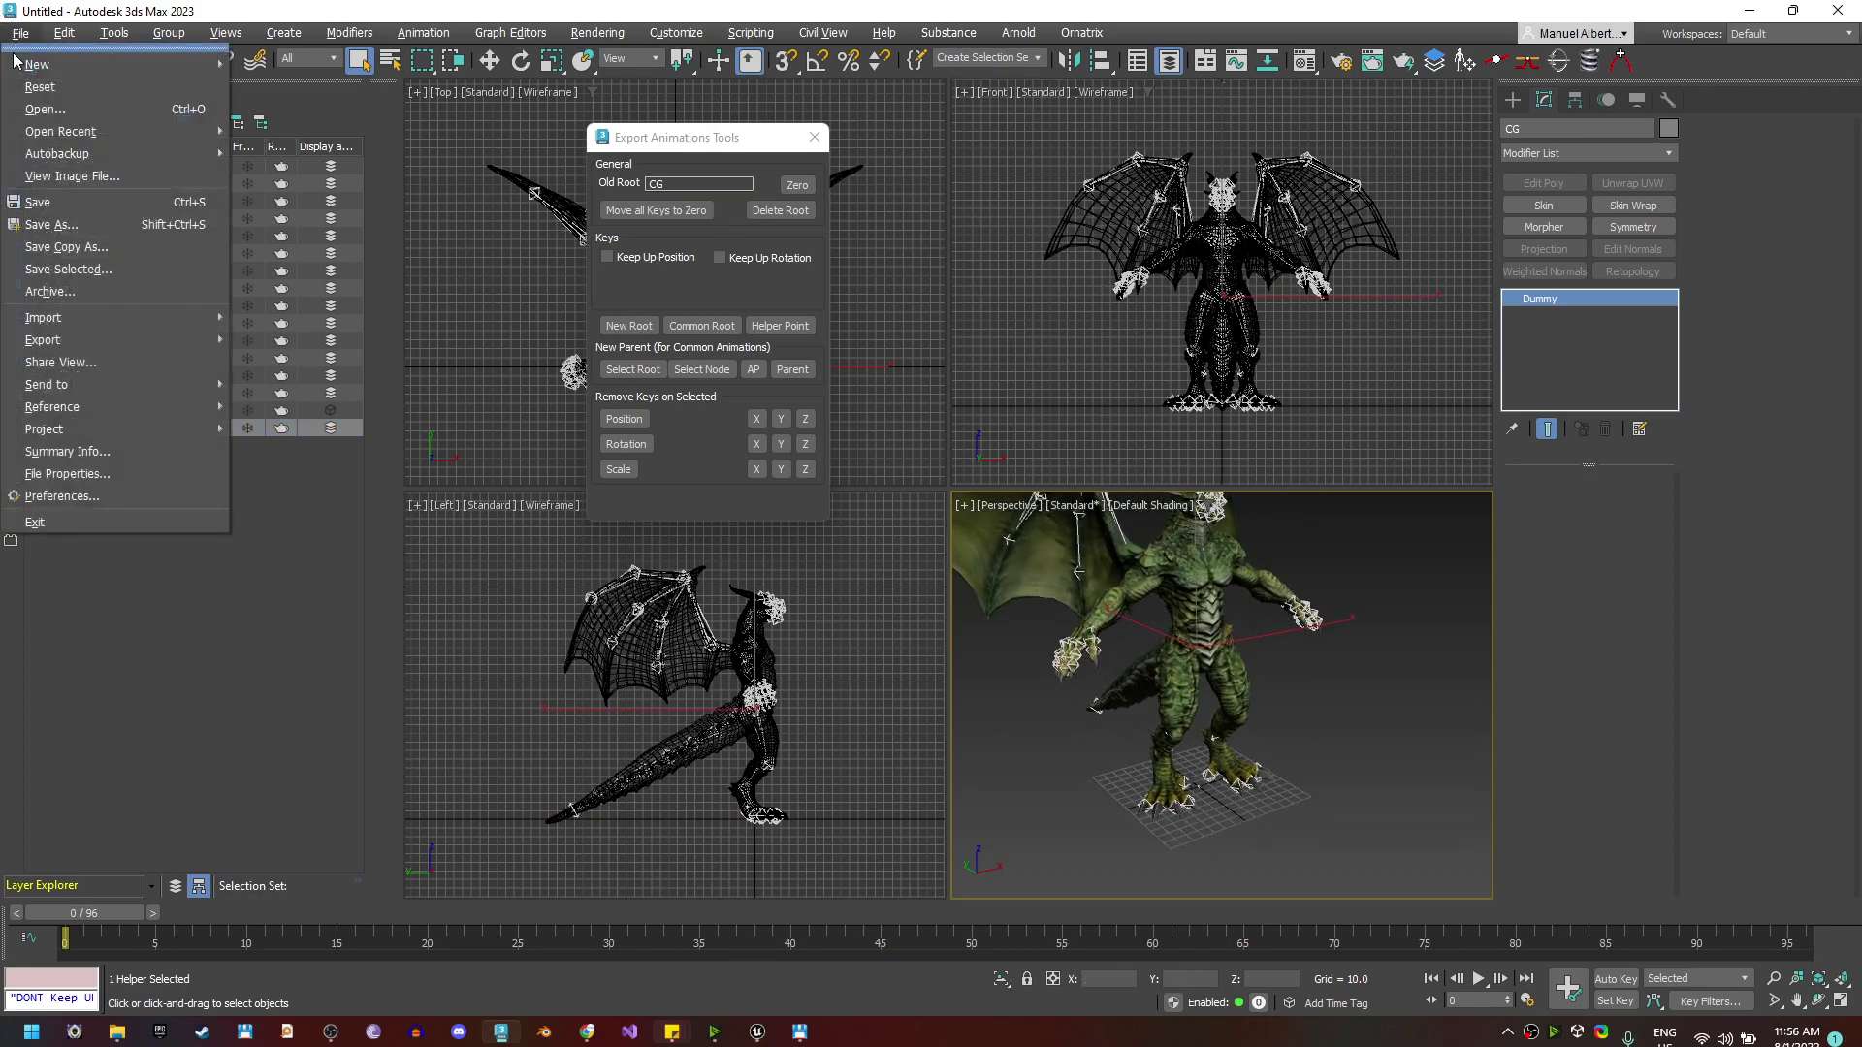
Export the rigged scene as FBX, overwriting Drake.fbx in the Biped to UE RootMotion folder
mouse_move(43, 342)
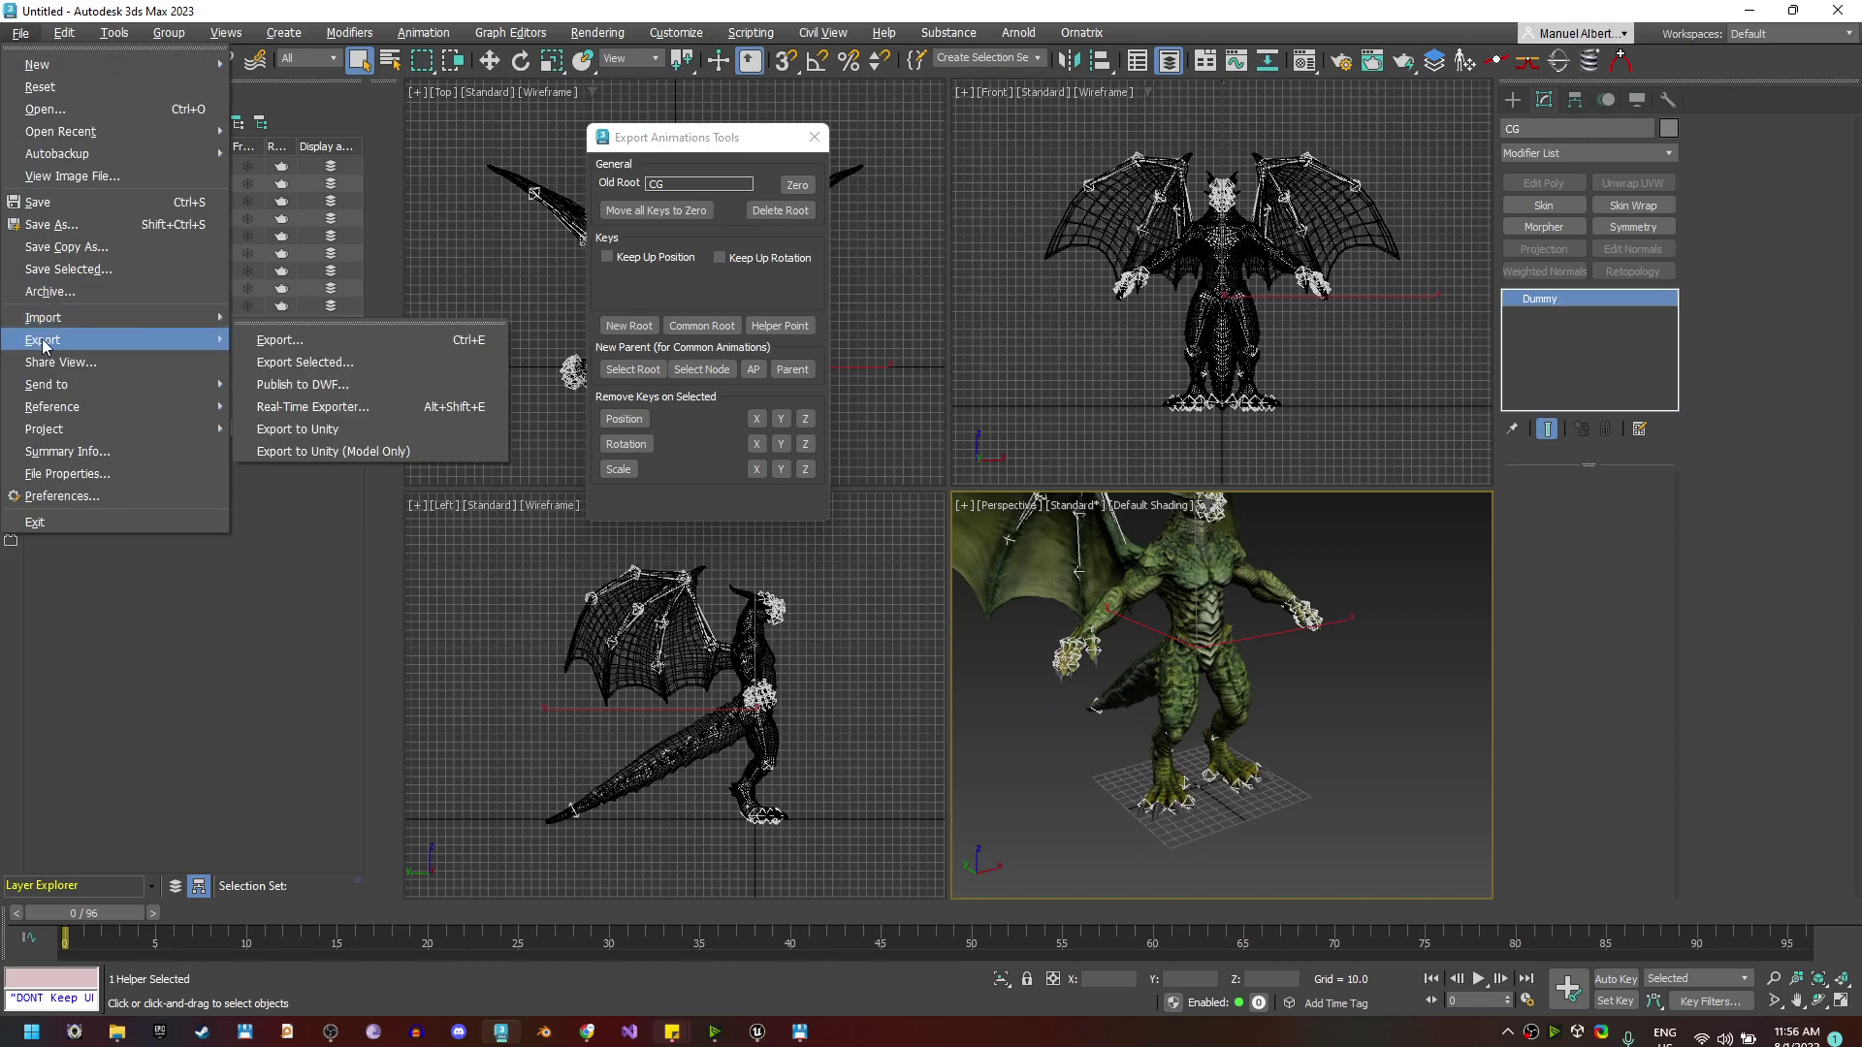
left_click(311, 340)
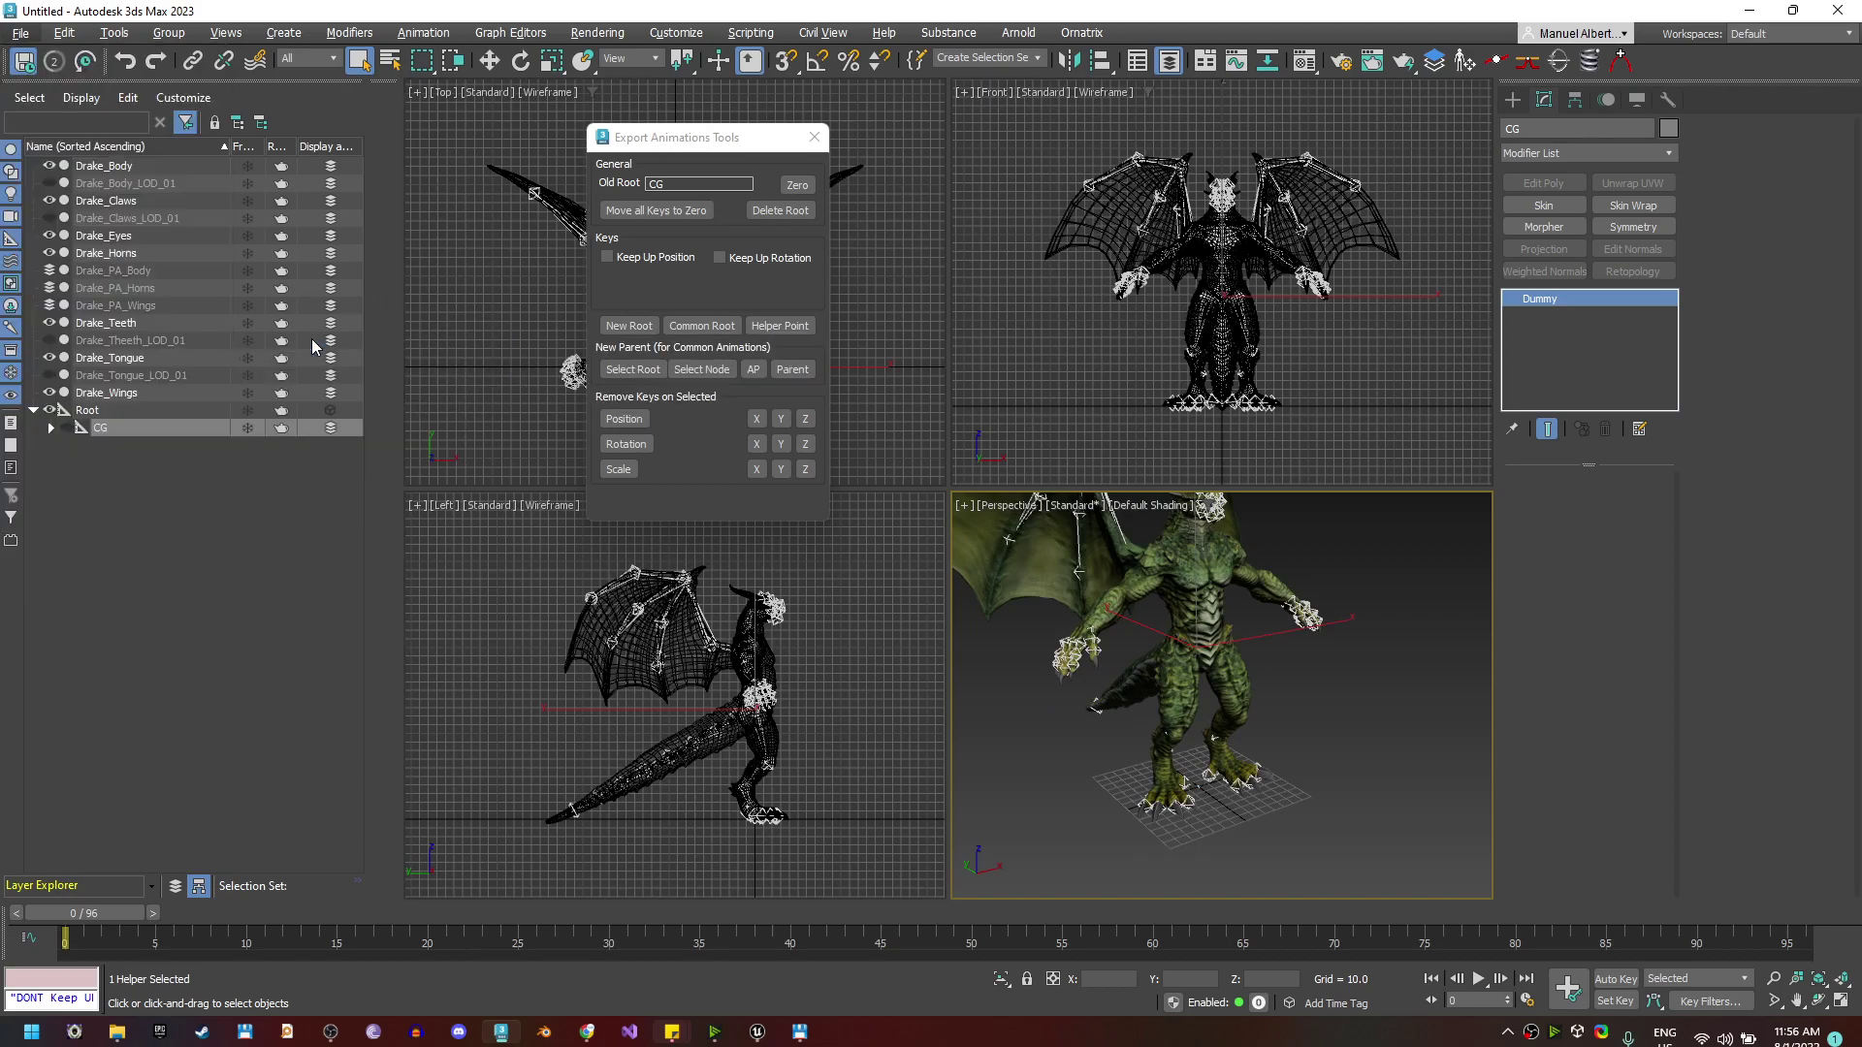
left_click(242, 221)
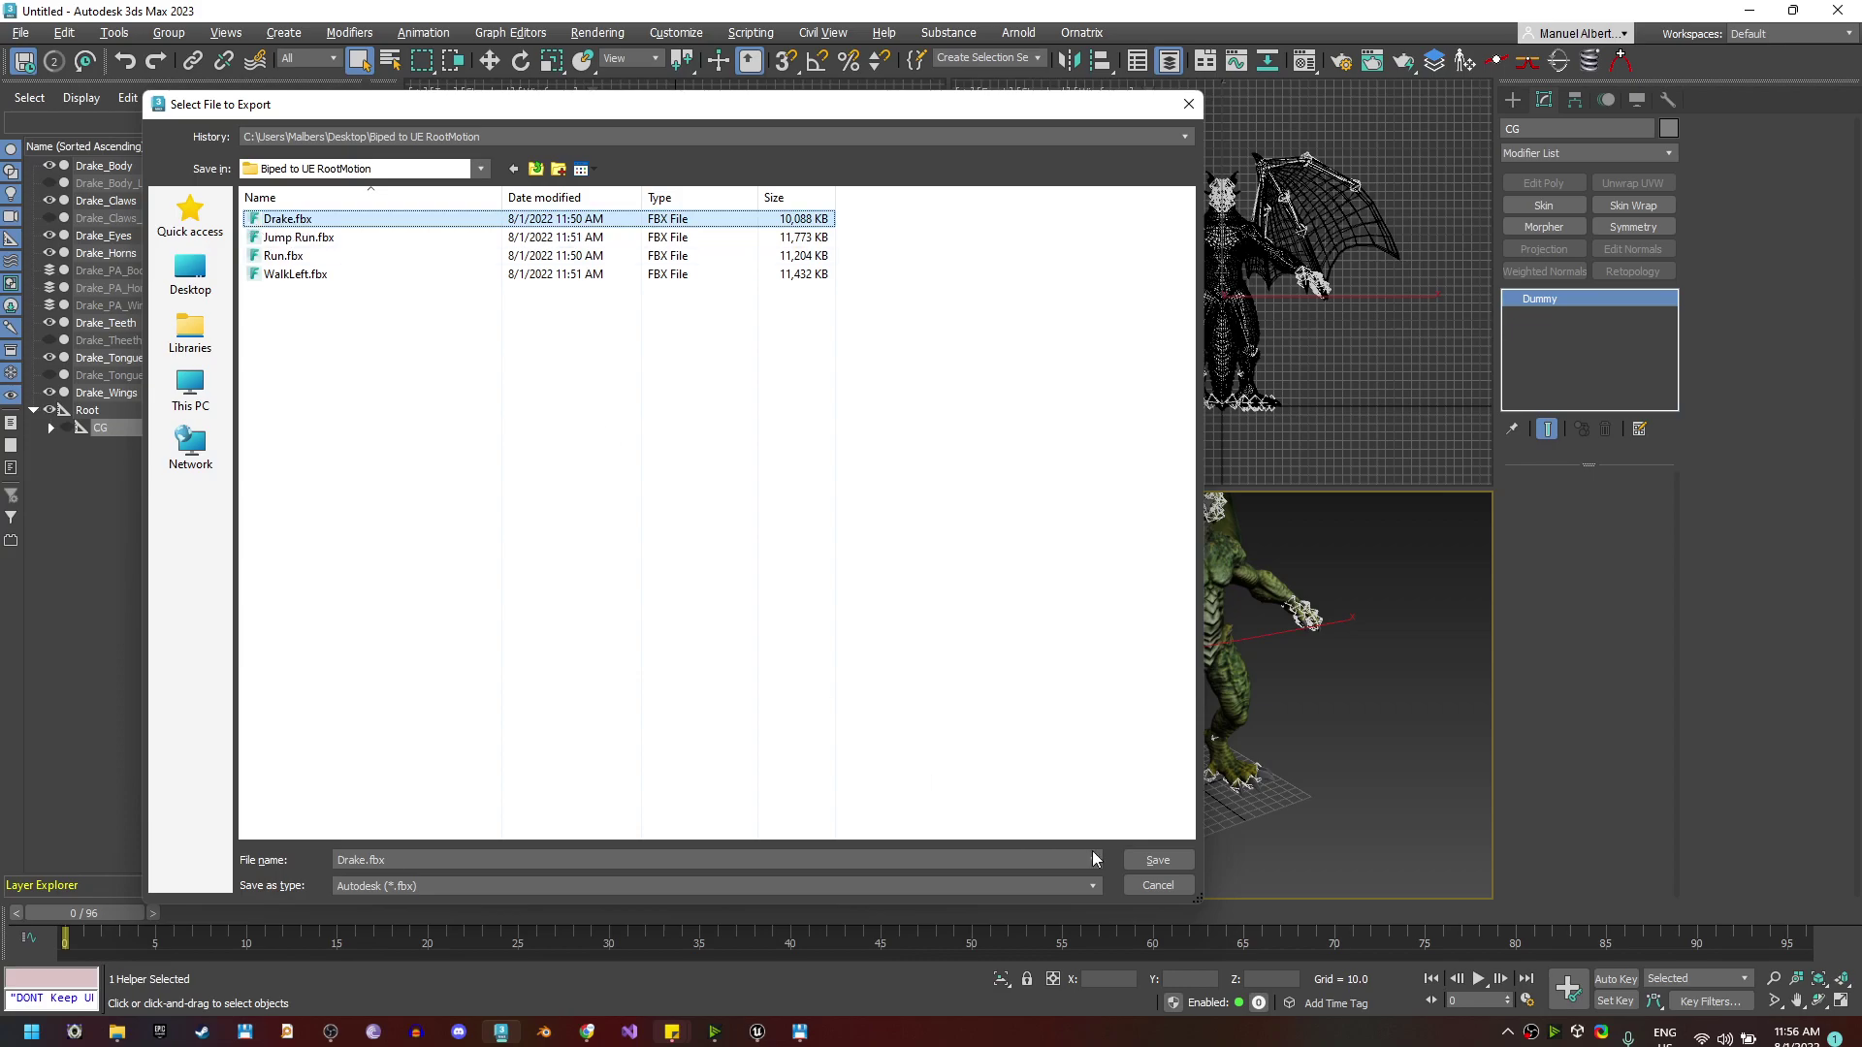
left_click(1156, 859)
left_click(1040, 546)
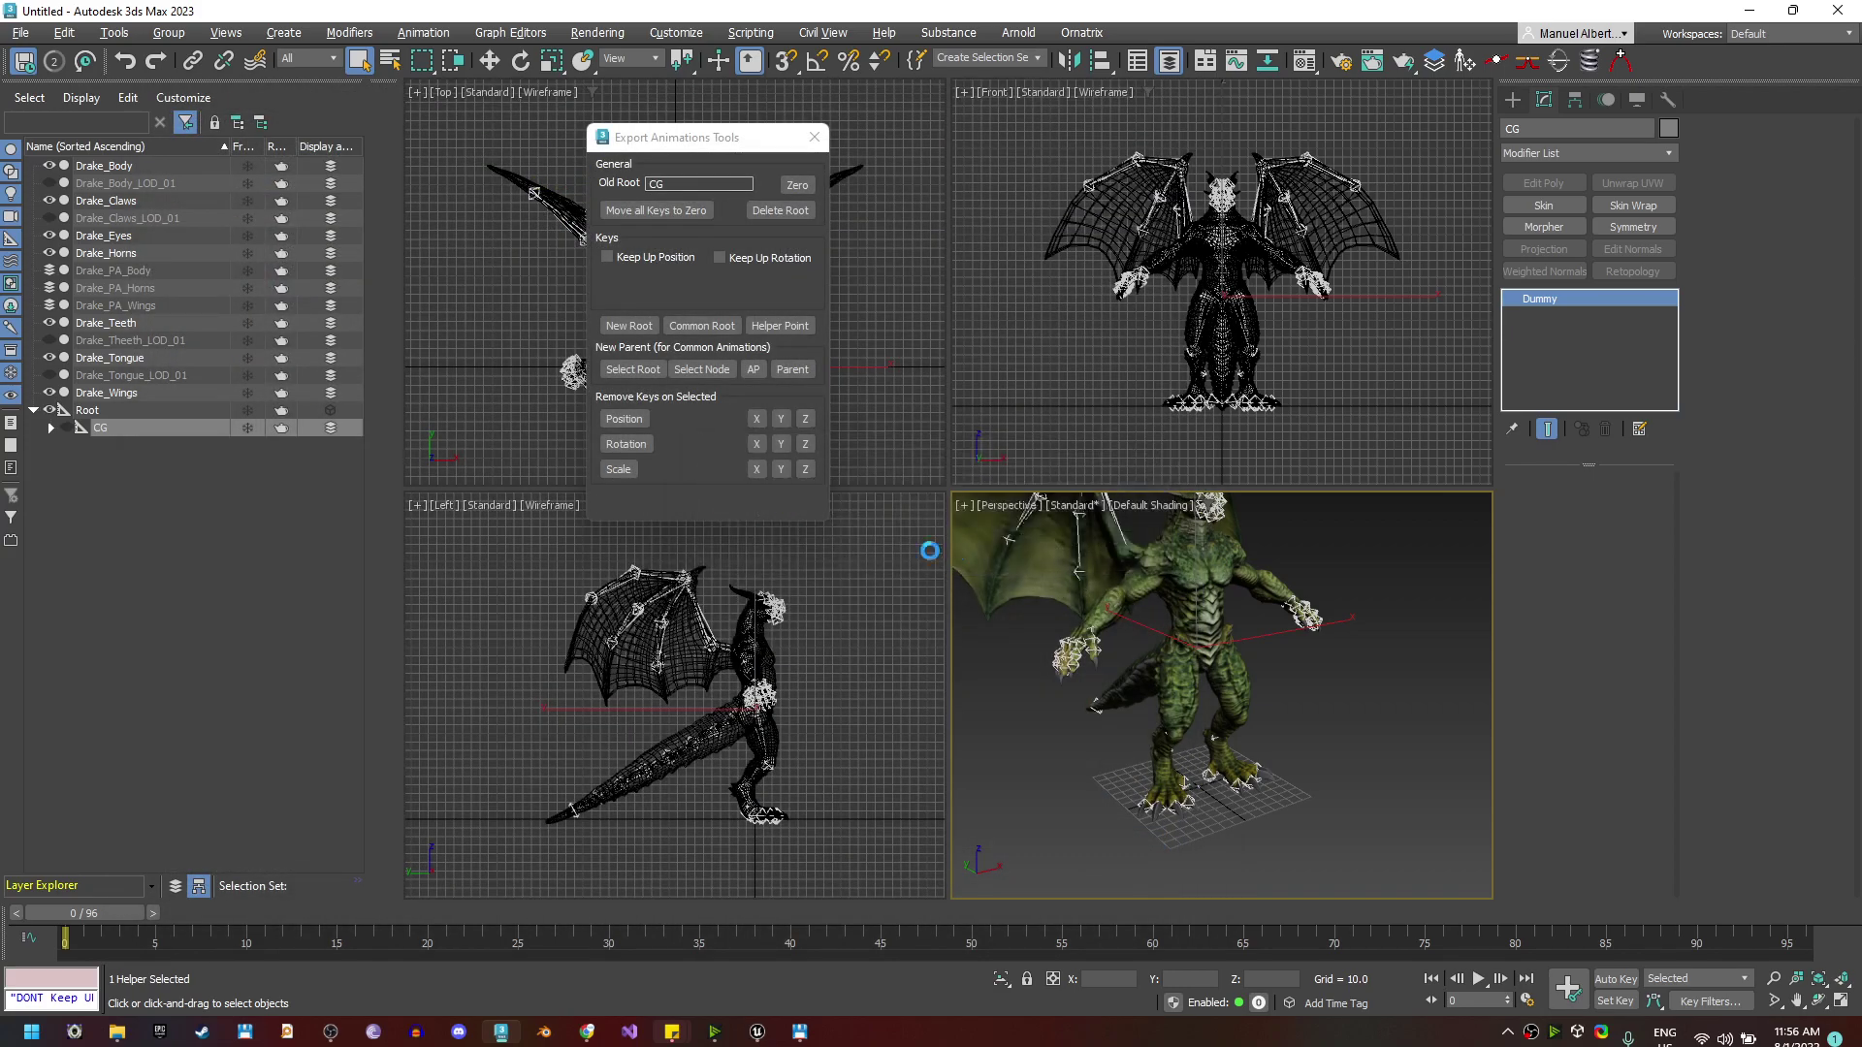
left_click(1073, 657)
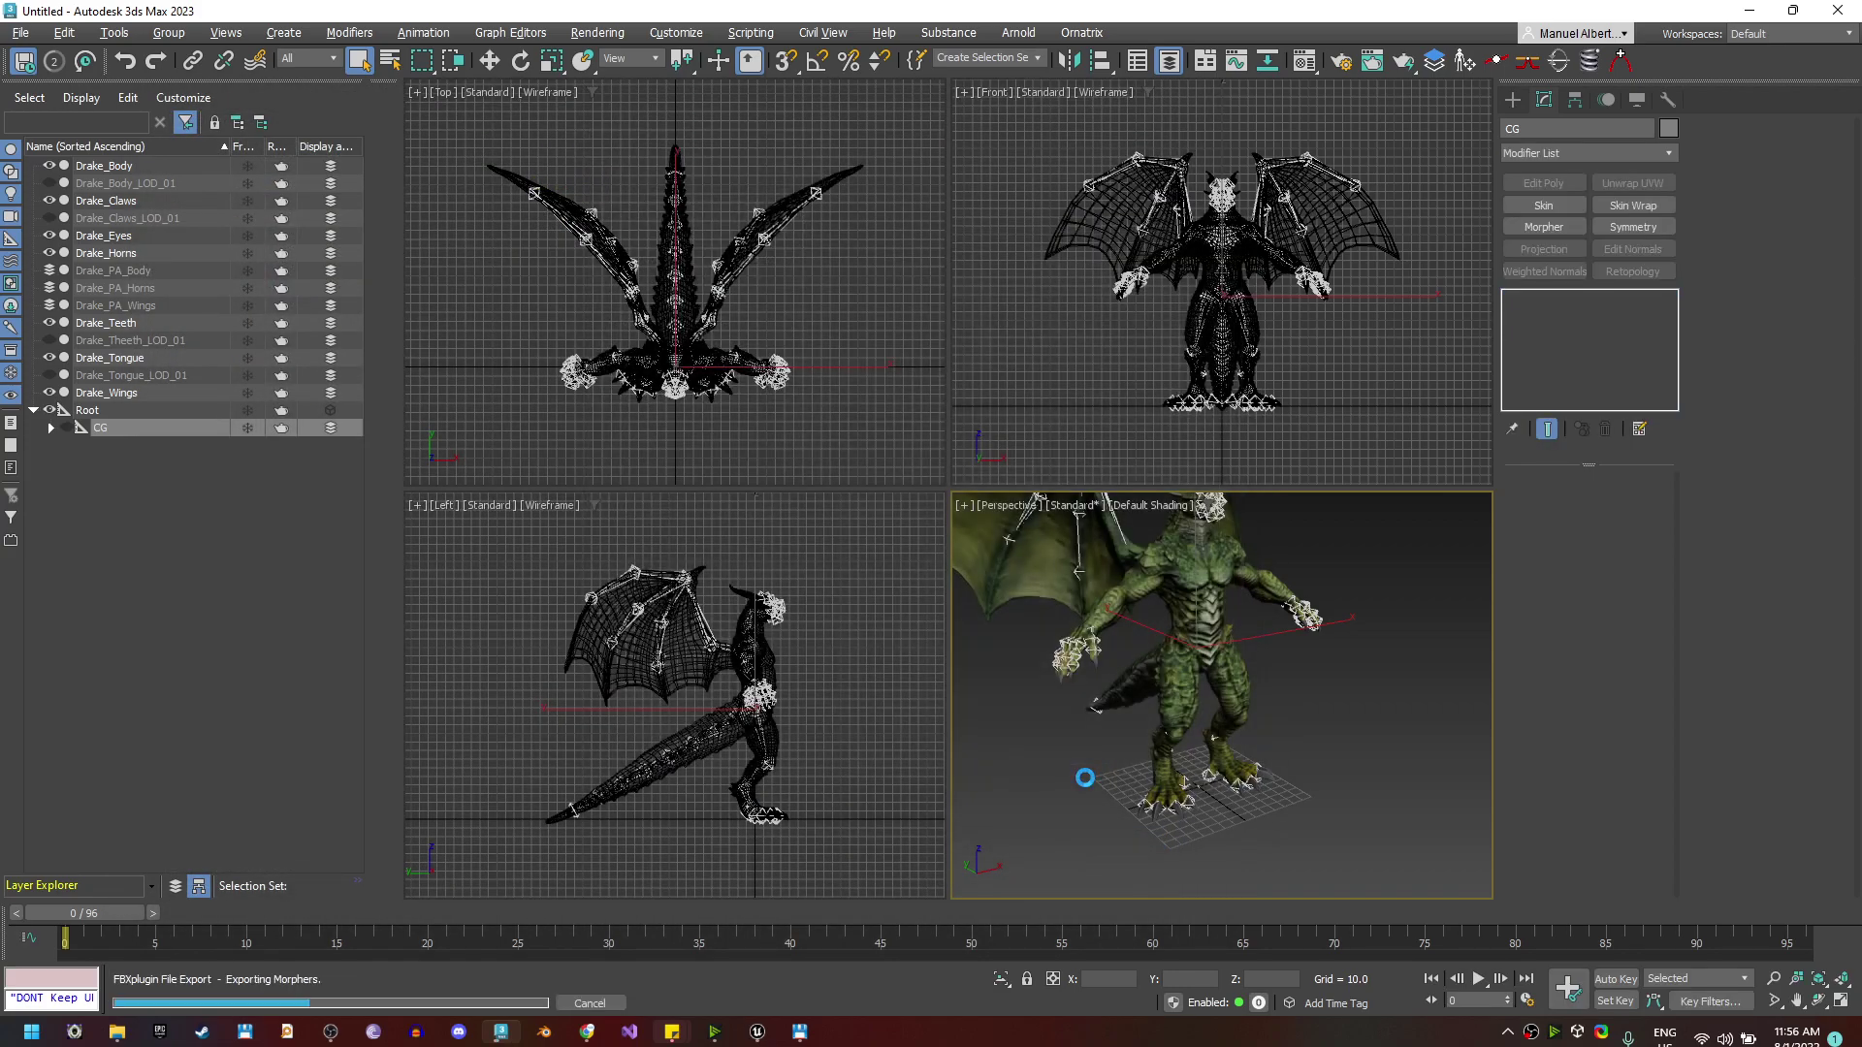
middle_click_drag(1295, 815, 1234, 817, "alt")
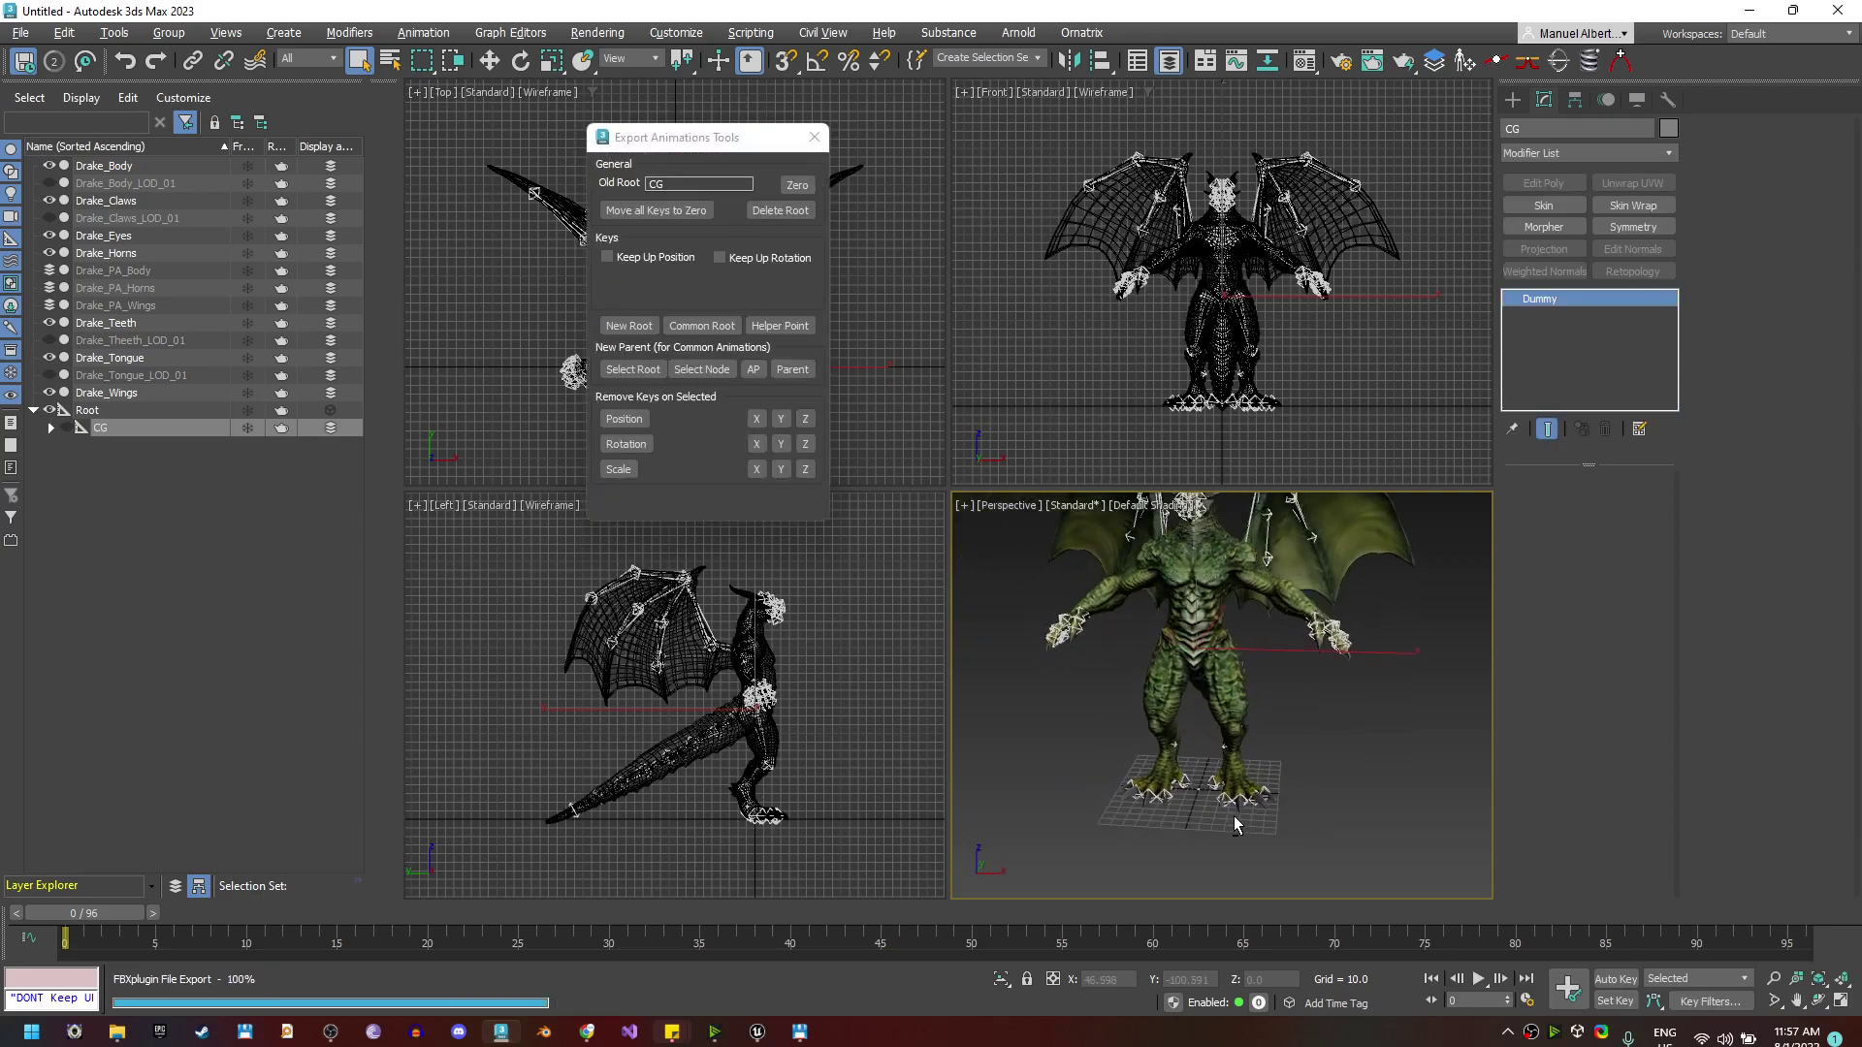
Delete the Root helper from the scene so that CG is the top of the hierarchy
left_click(90, 424)
left_click(87, 411)
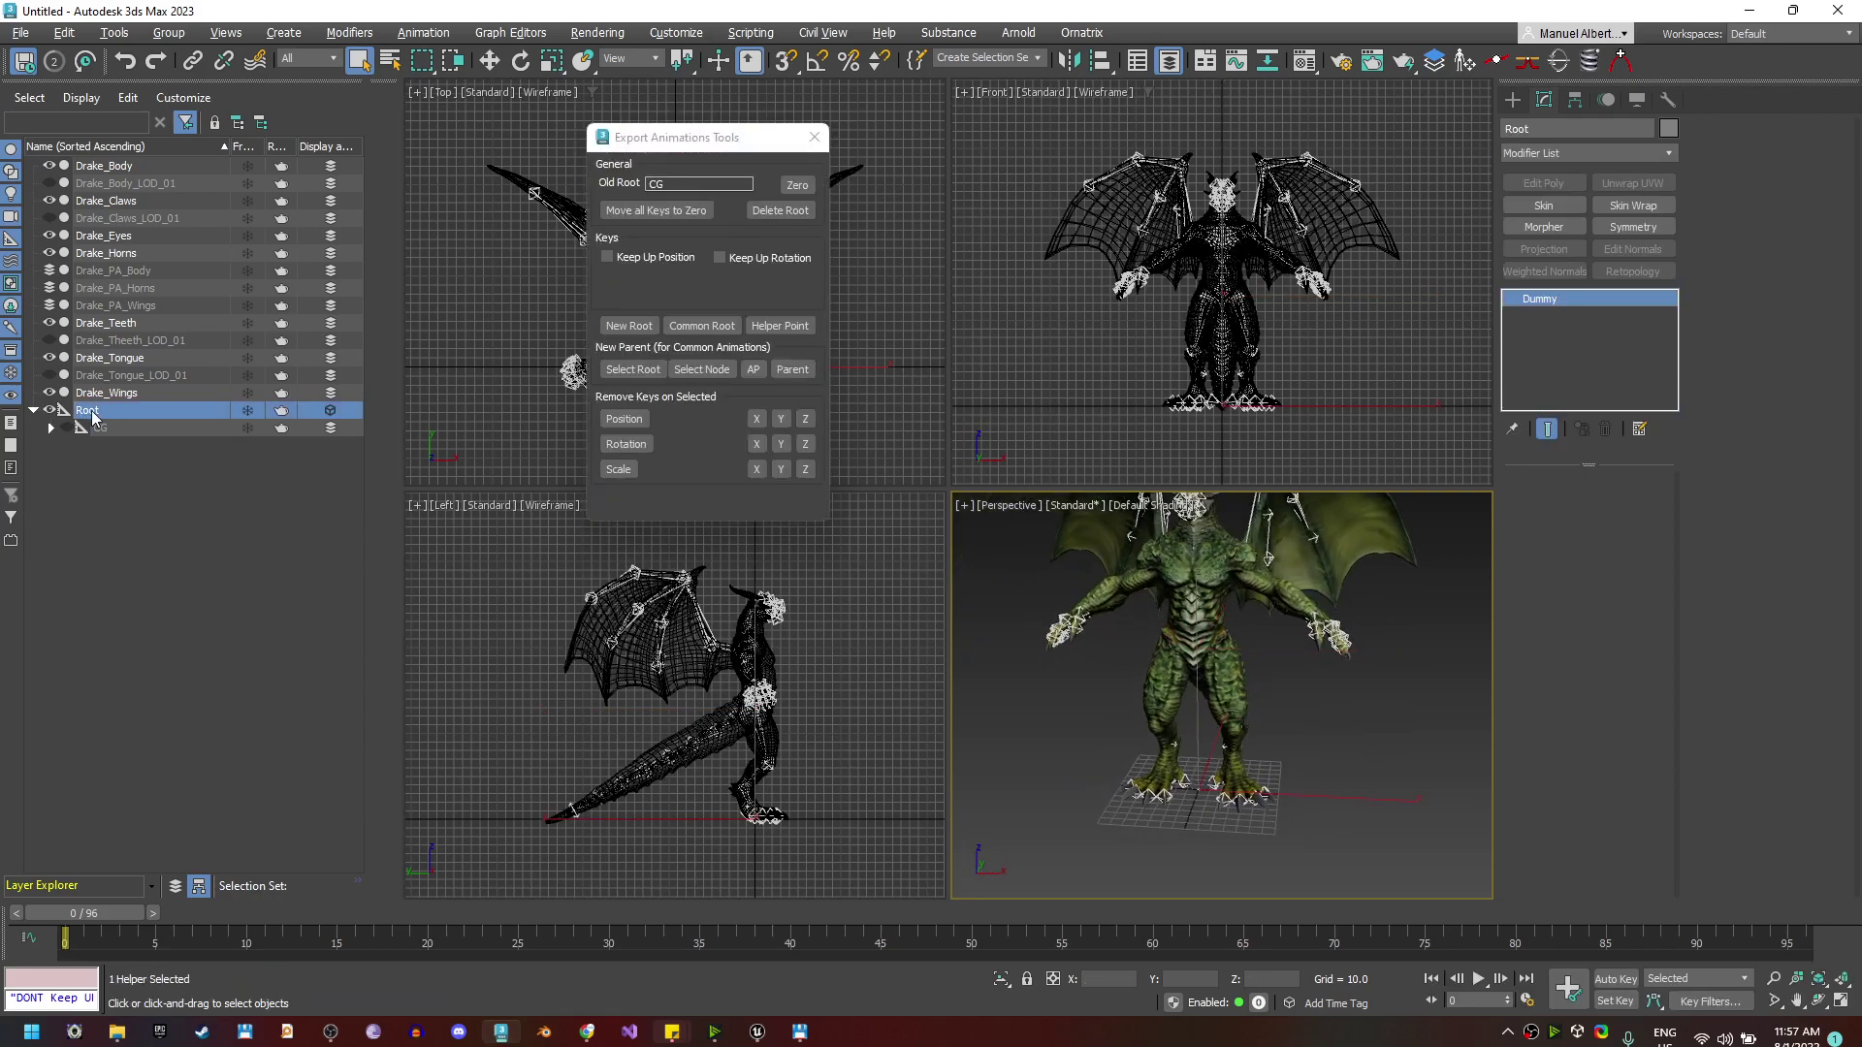
key("Delete")
middle_click_drag(1258, 852, 1265, 822, "alt")
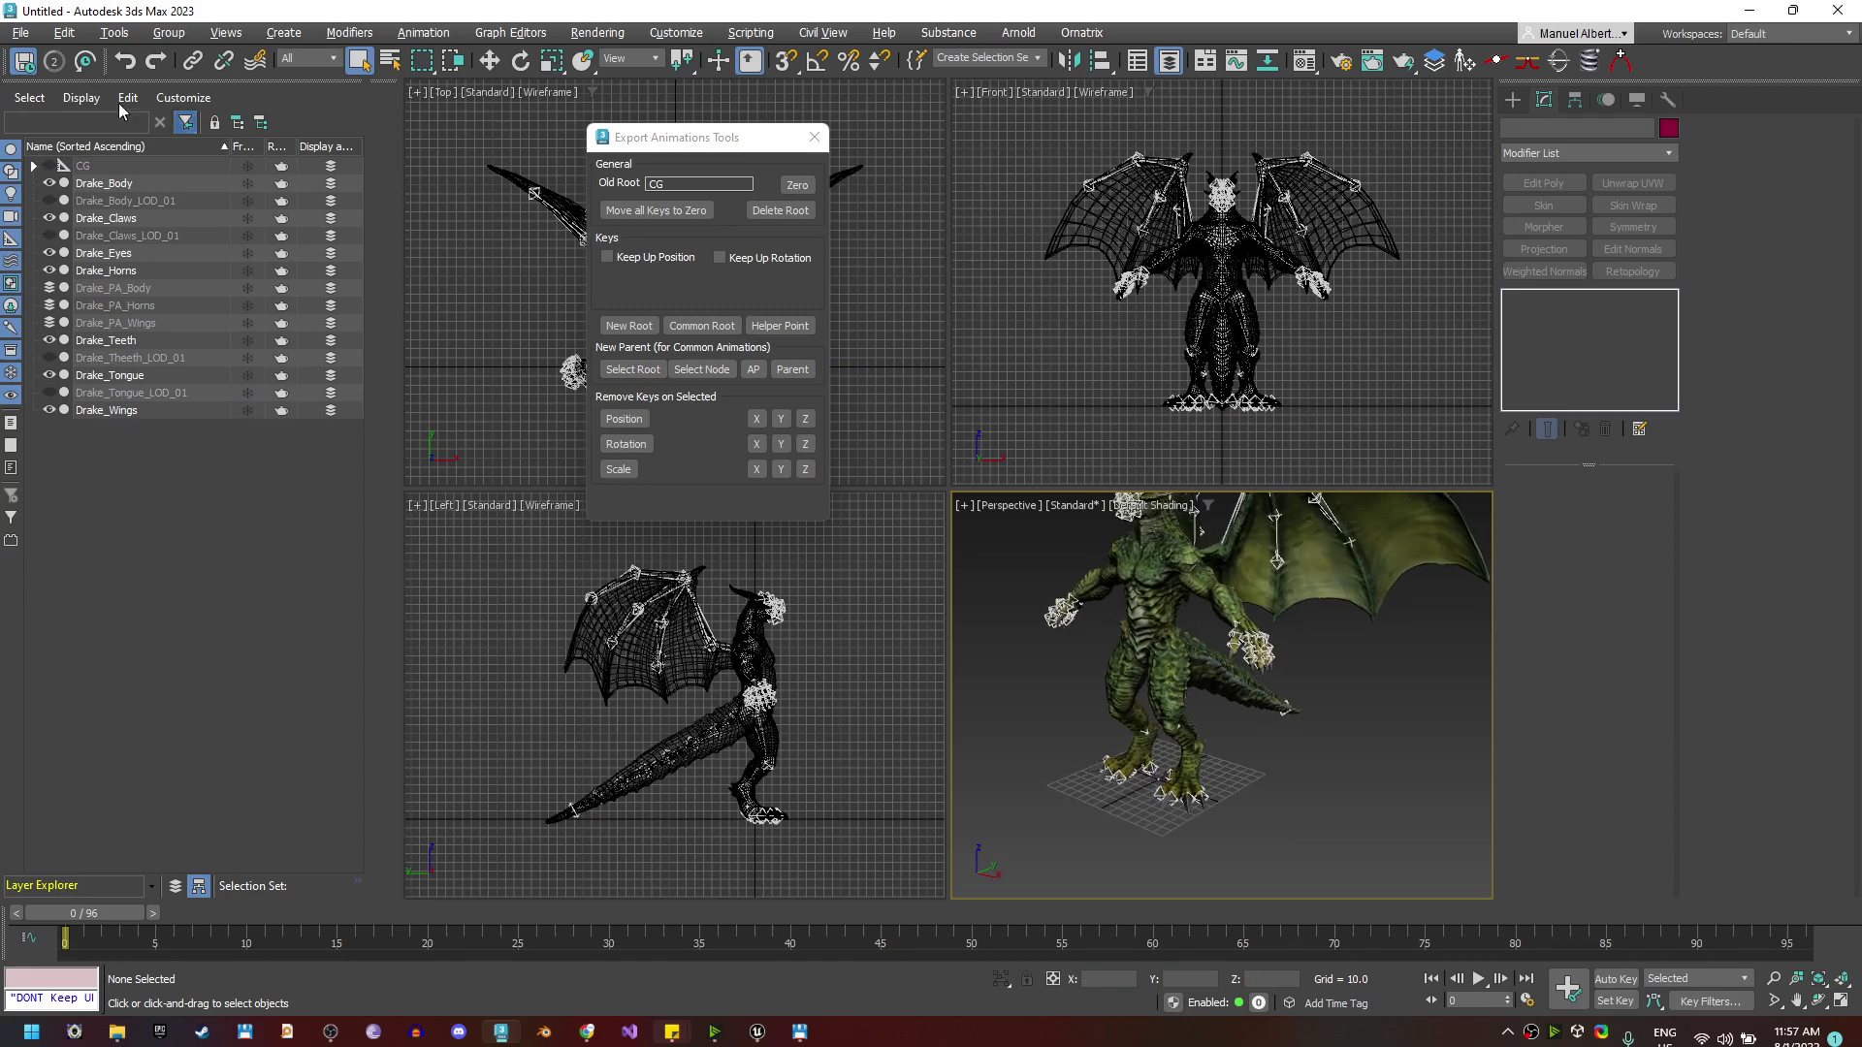
Import Run.fbx with the file content option set to Update animation
left_click(21, 33)
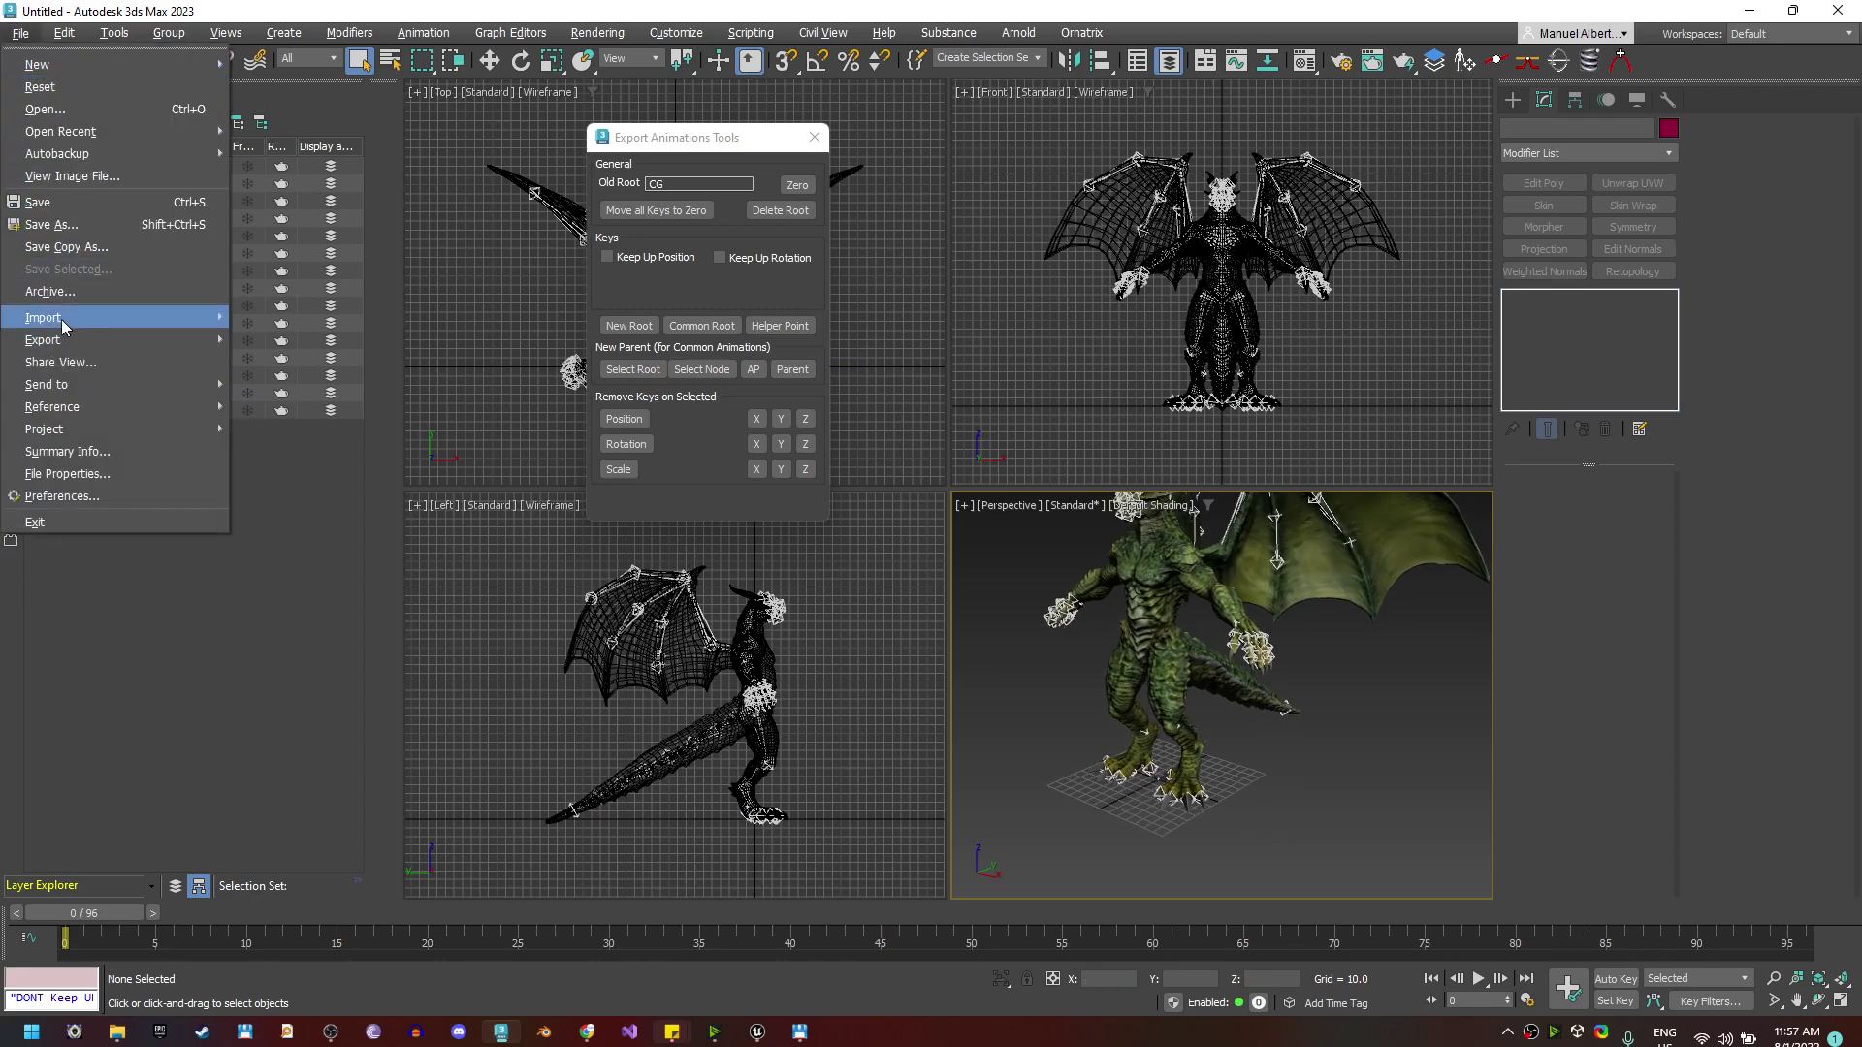
mouse_move(61, 318)
left_click(281, 320)
left_click(334, 257)
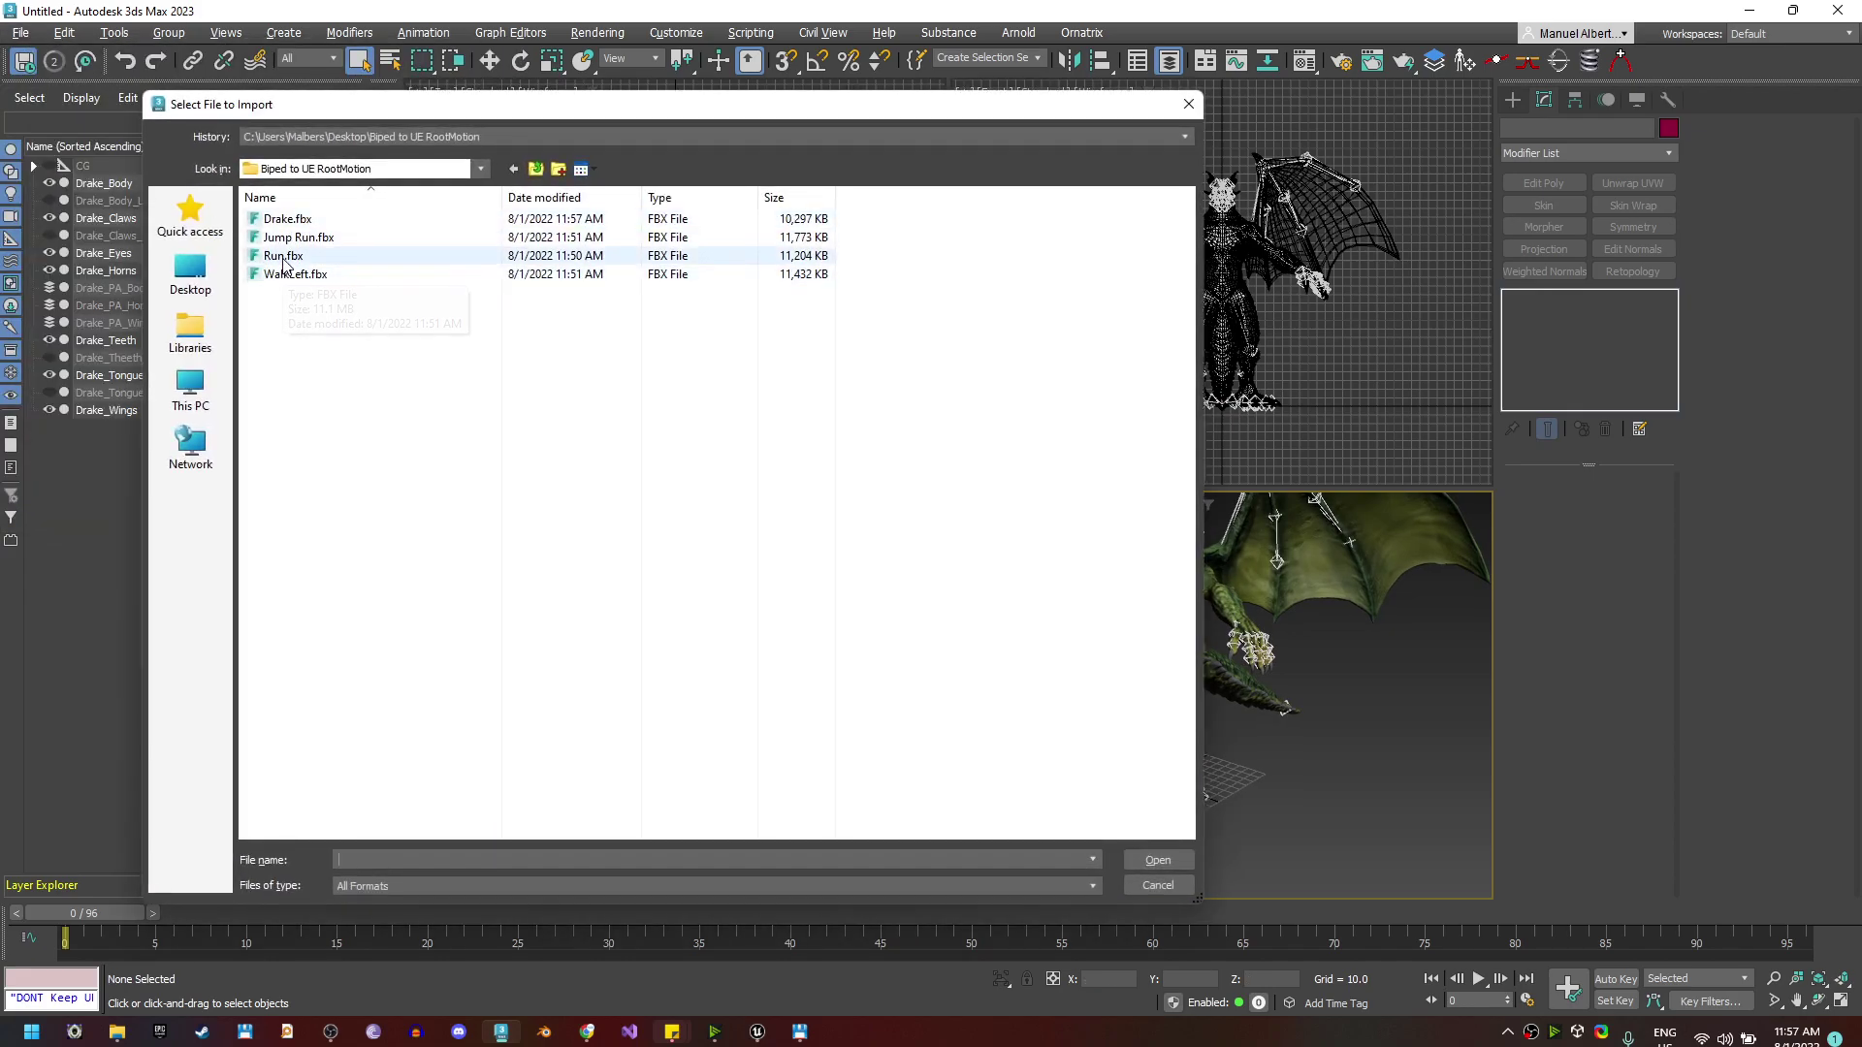
left_click(1158, 860)
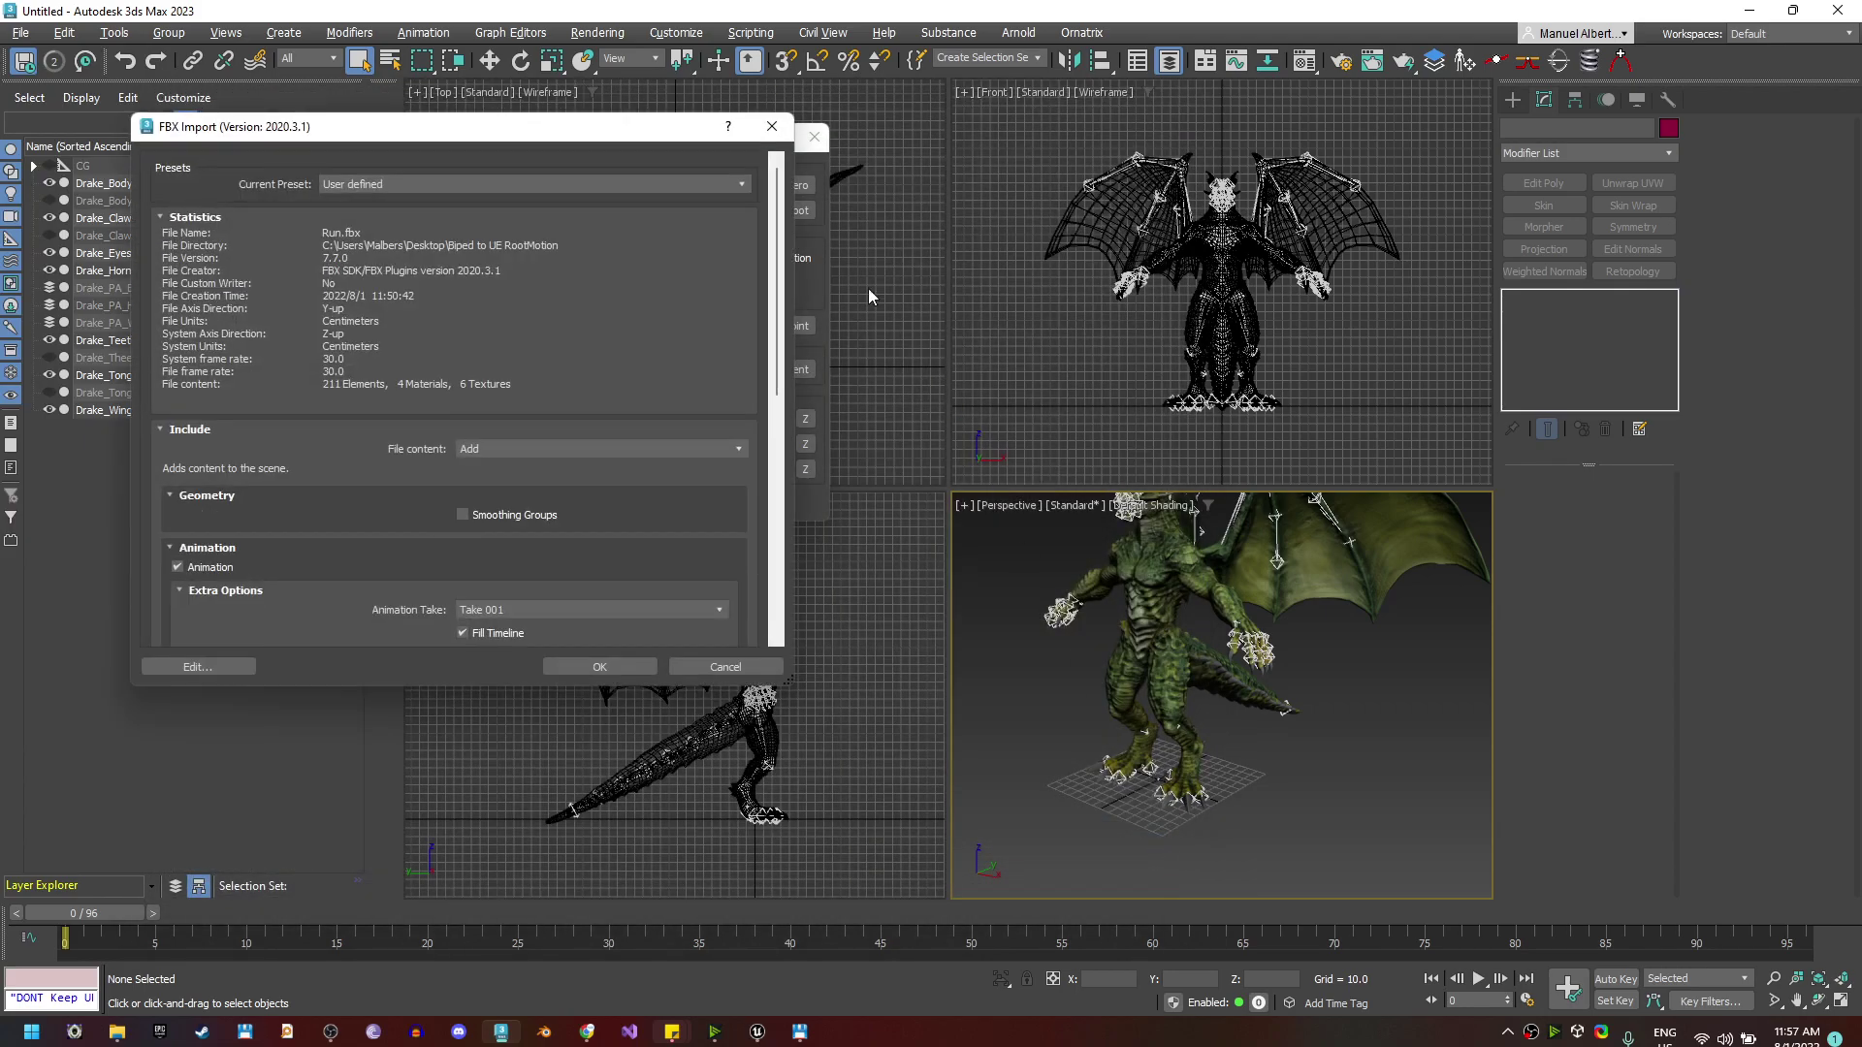
left_click(513, 450)
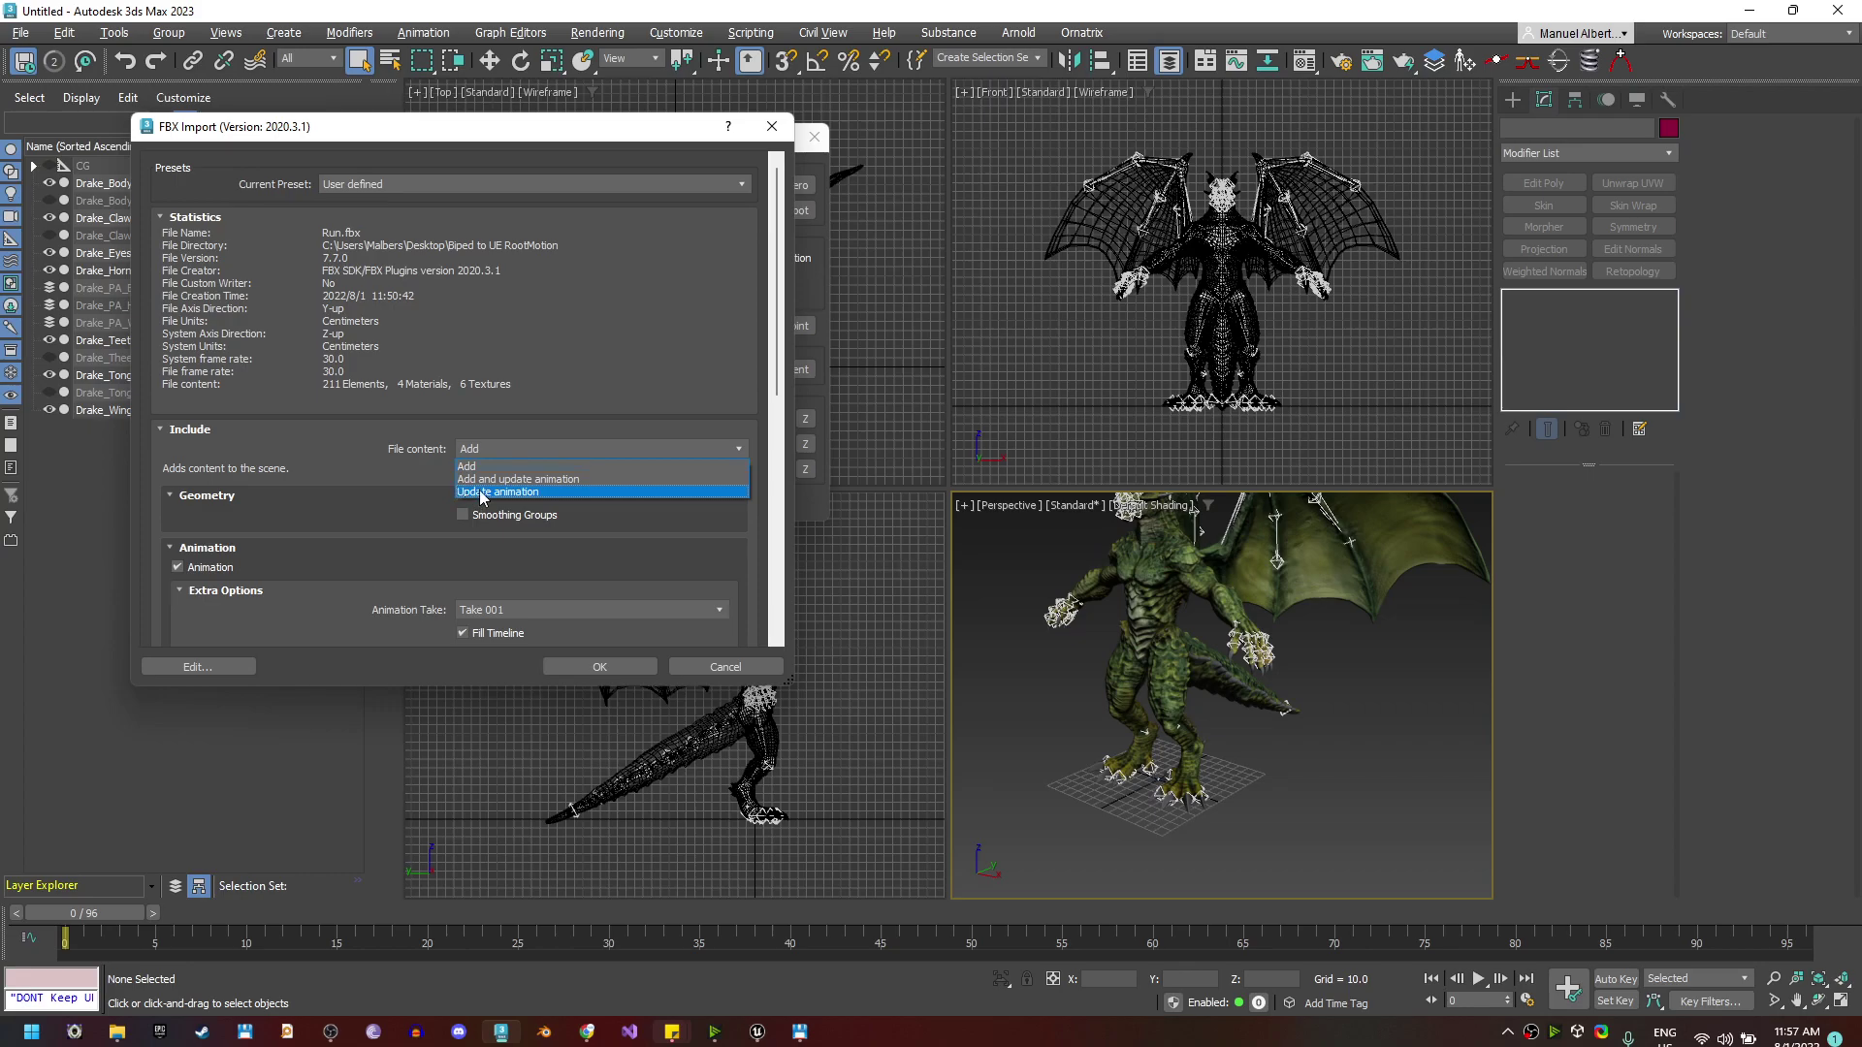
left_click(482, 495)
left_click(607, 667)
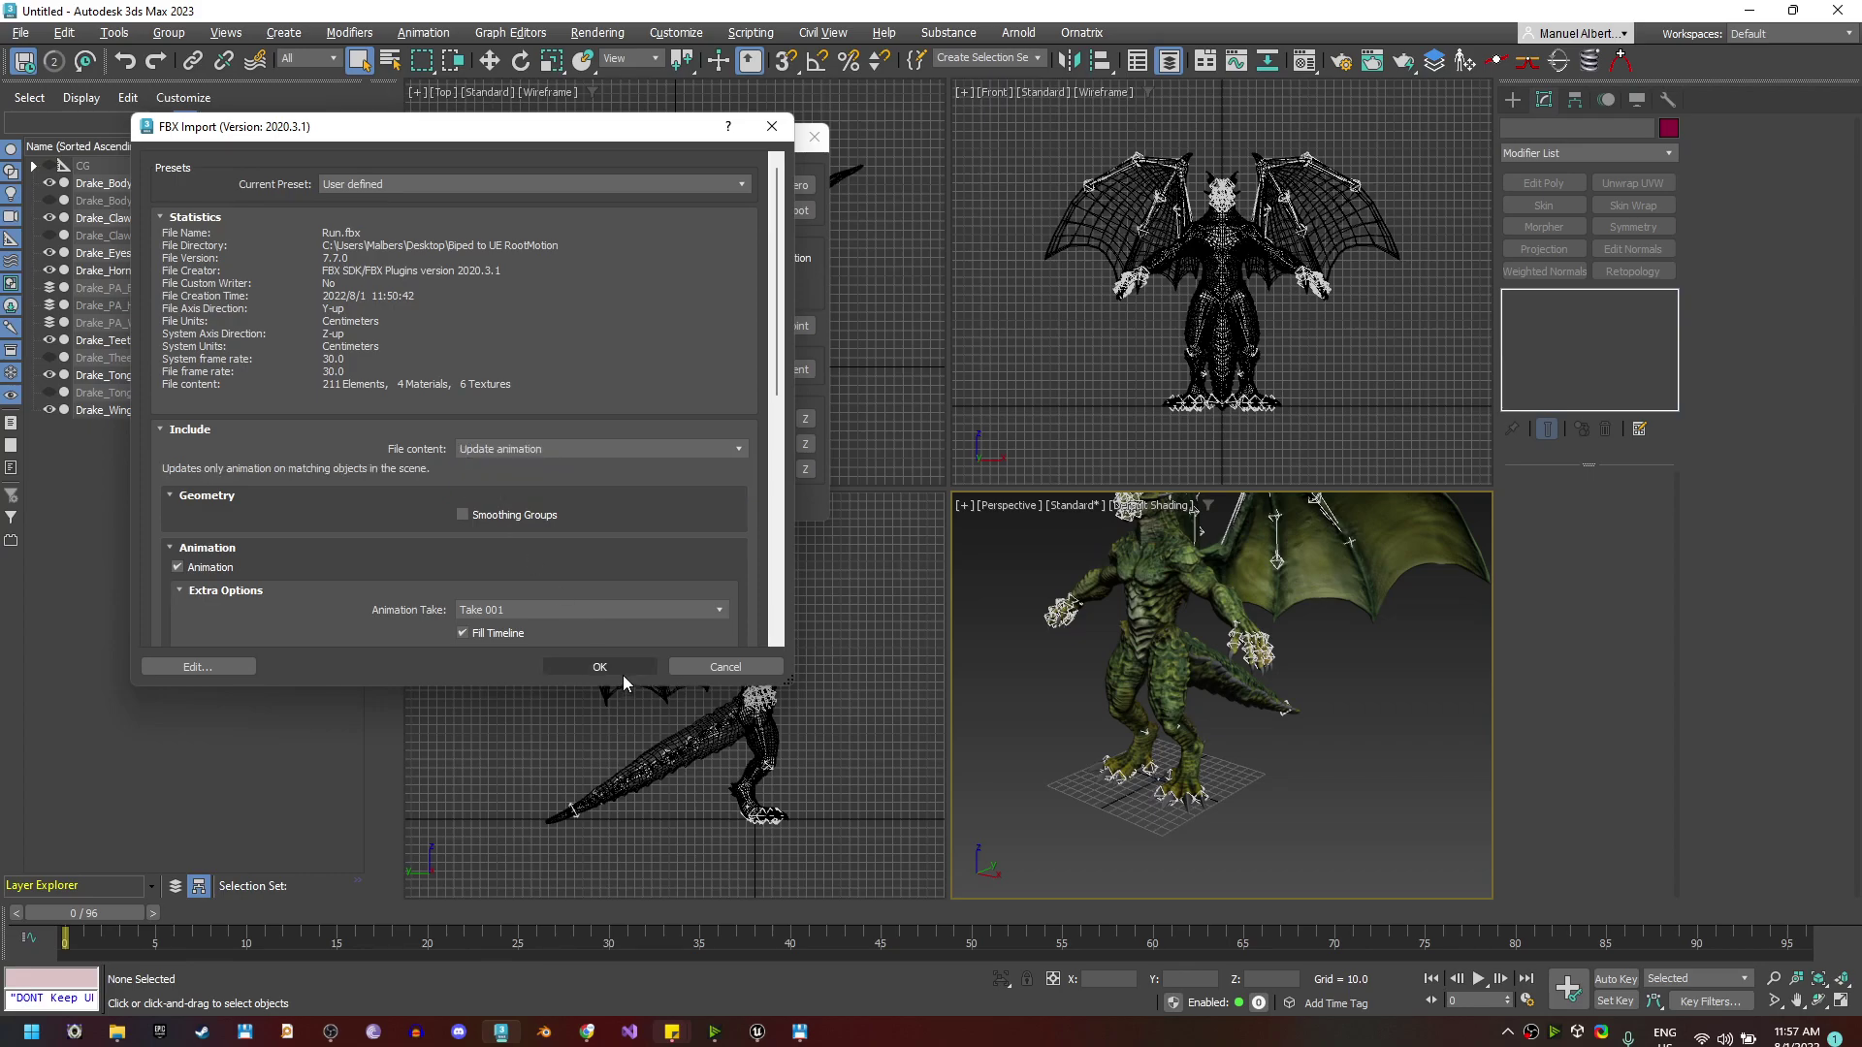
left_click(573, 659)
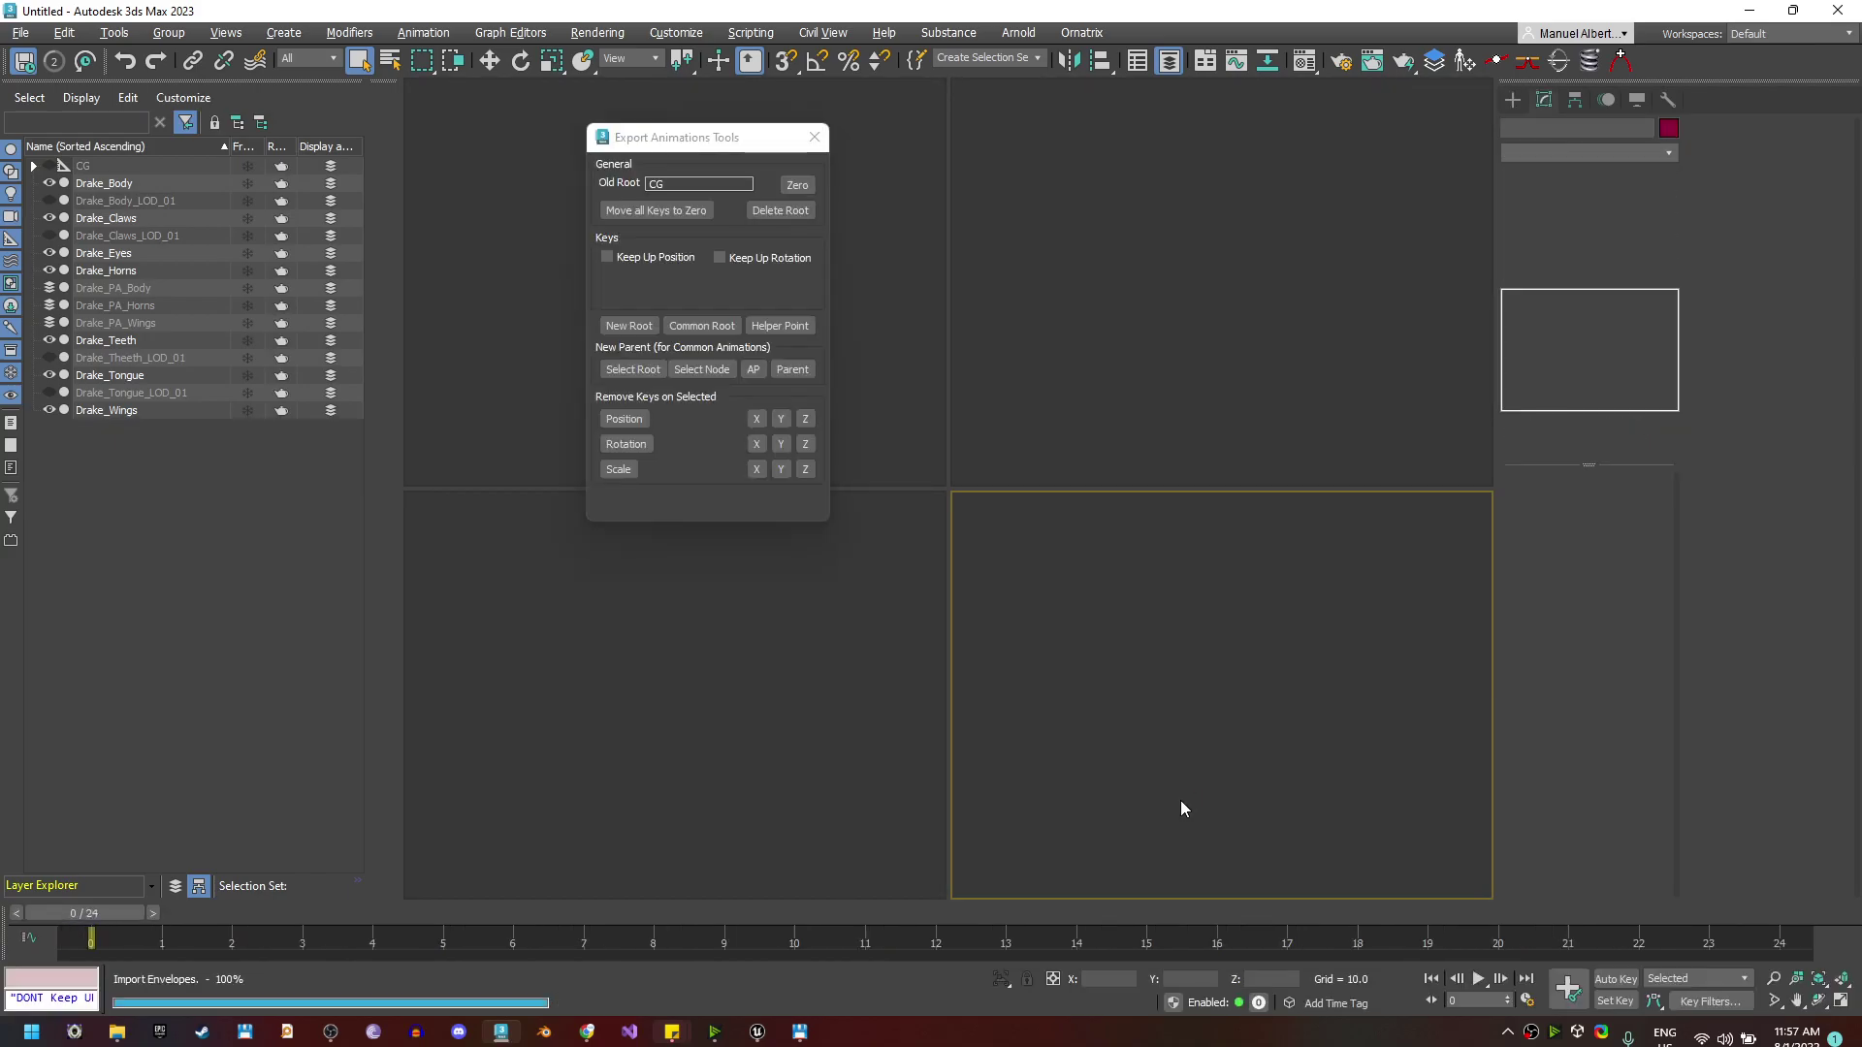
left_click(1265, 819)
Scrub through the timeline in the maximized Perspective view to examine the imported run animation
middle_click_drag(1136, 812, 1128, 705, "alt")
left_click_drag(118, 912, 1425, 913)
middle_click_drag(1269, 829, 1036, 671, "alt")
key("alt+w")
scroll(1206, 776, "down", 3)
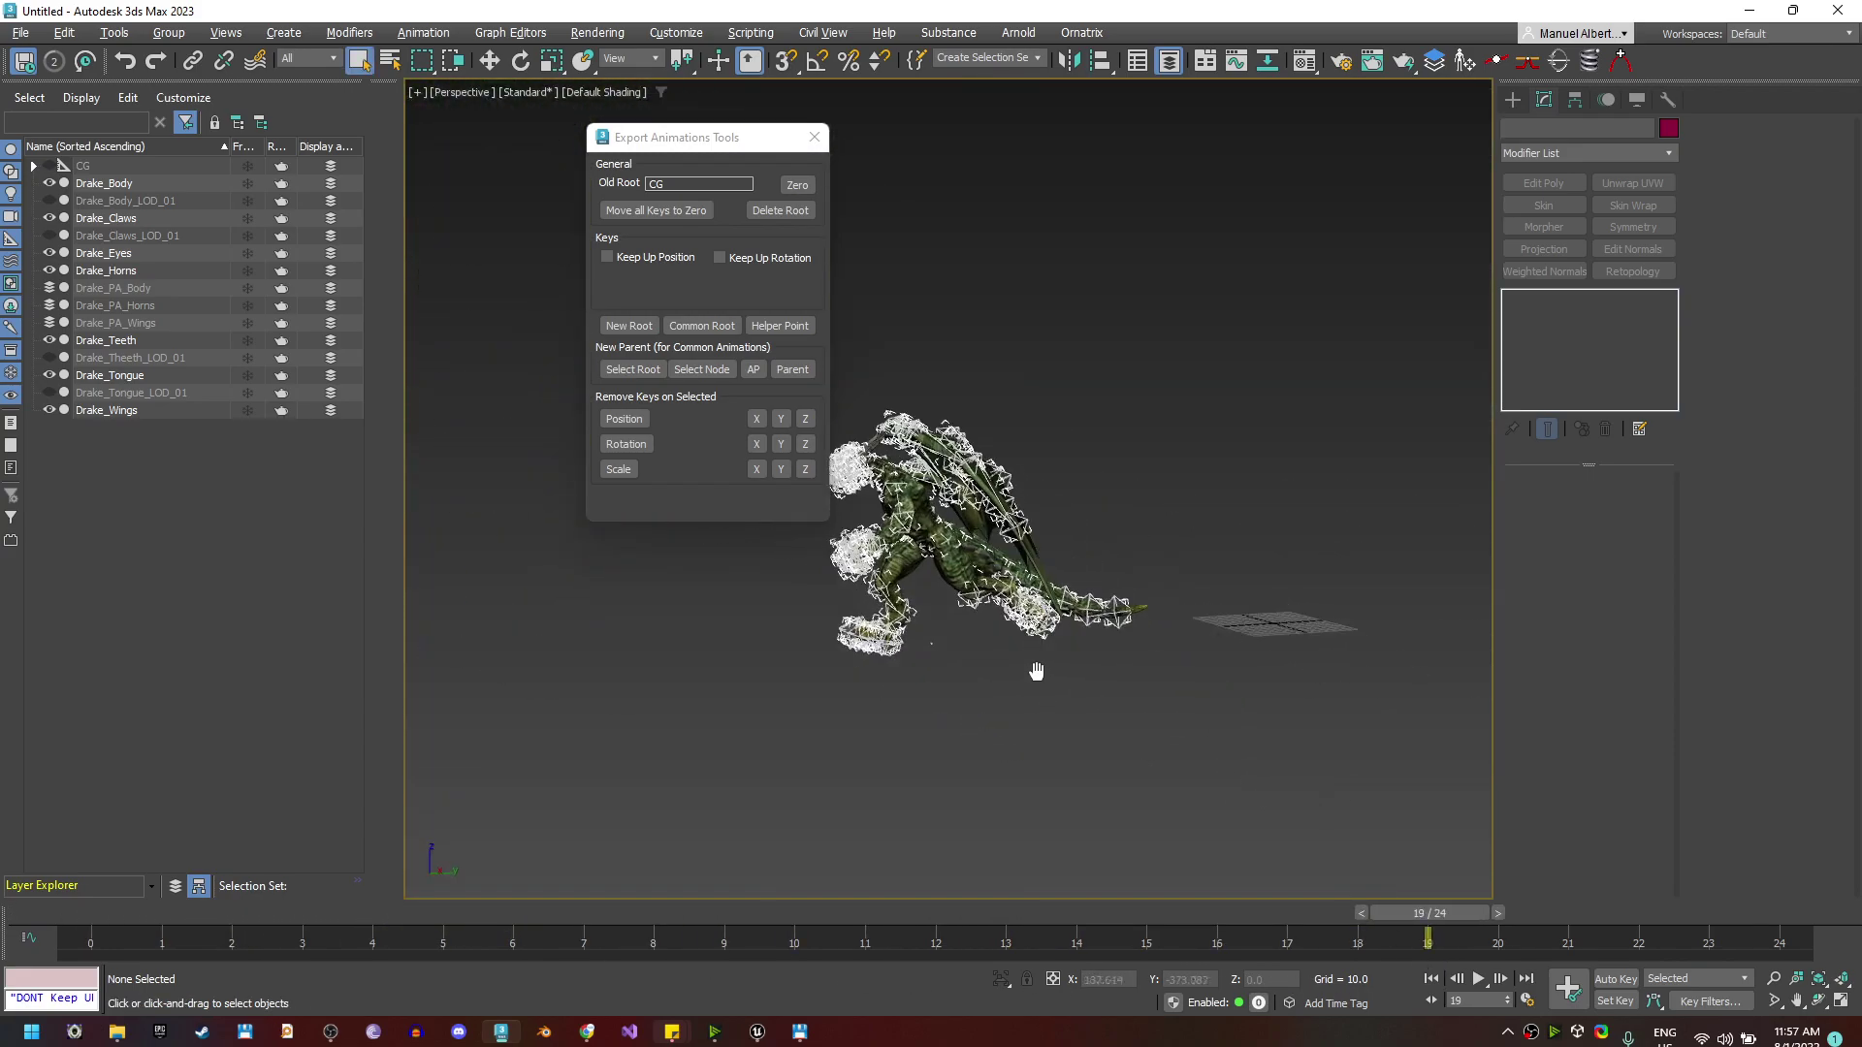
mouse_move(49, 911)
left_mouse_down()
mouse_move(509, 916)
mouse_move(842, 971)
mouse_move(1687, 970)
mouse_move(58, 980)
mouse_move(898, 996)
mouse_move(1755, 956)
mouse_move(58, 945)
left_mouse_up()
key("q")
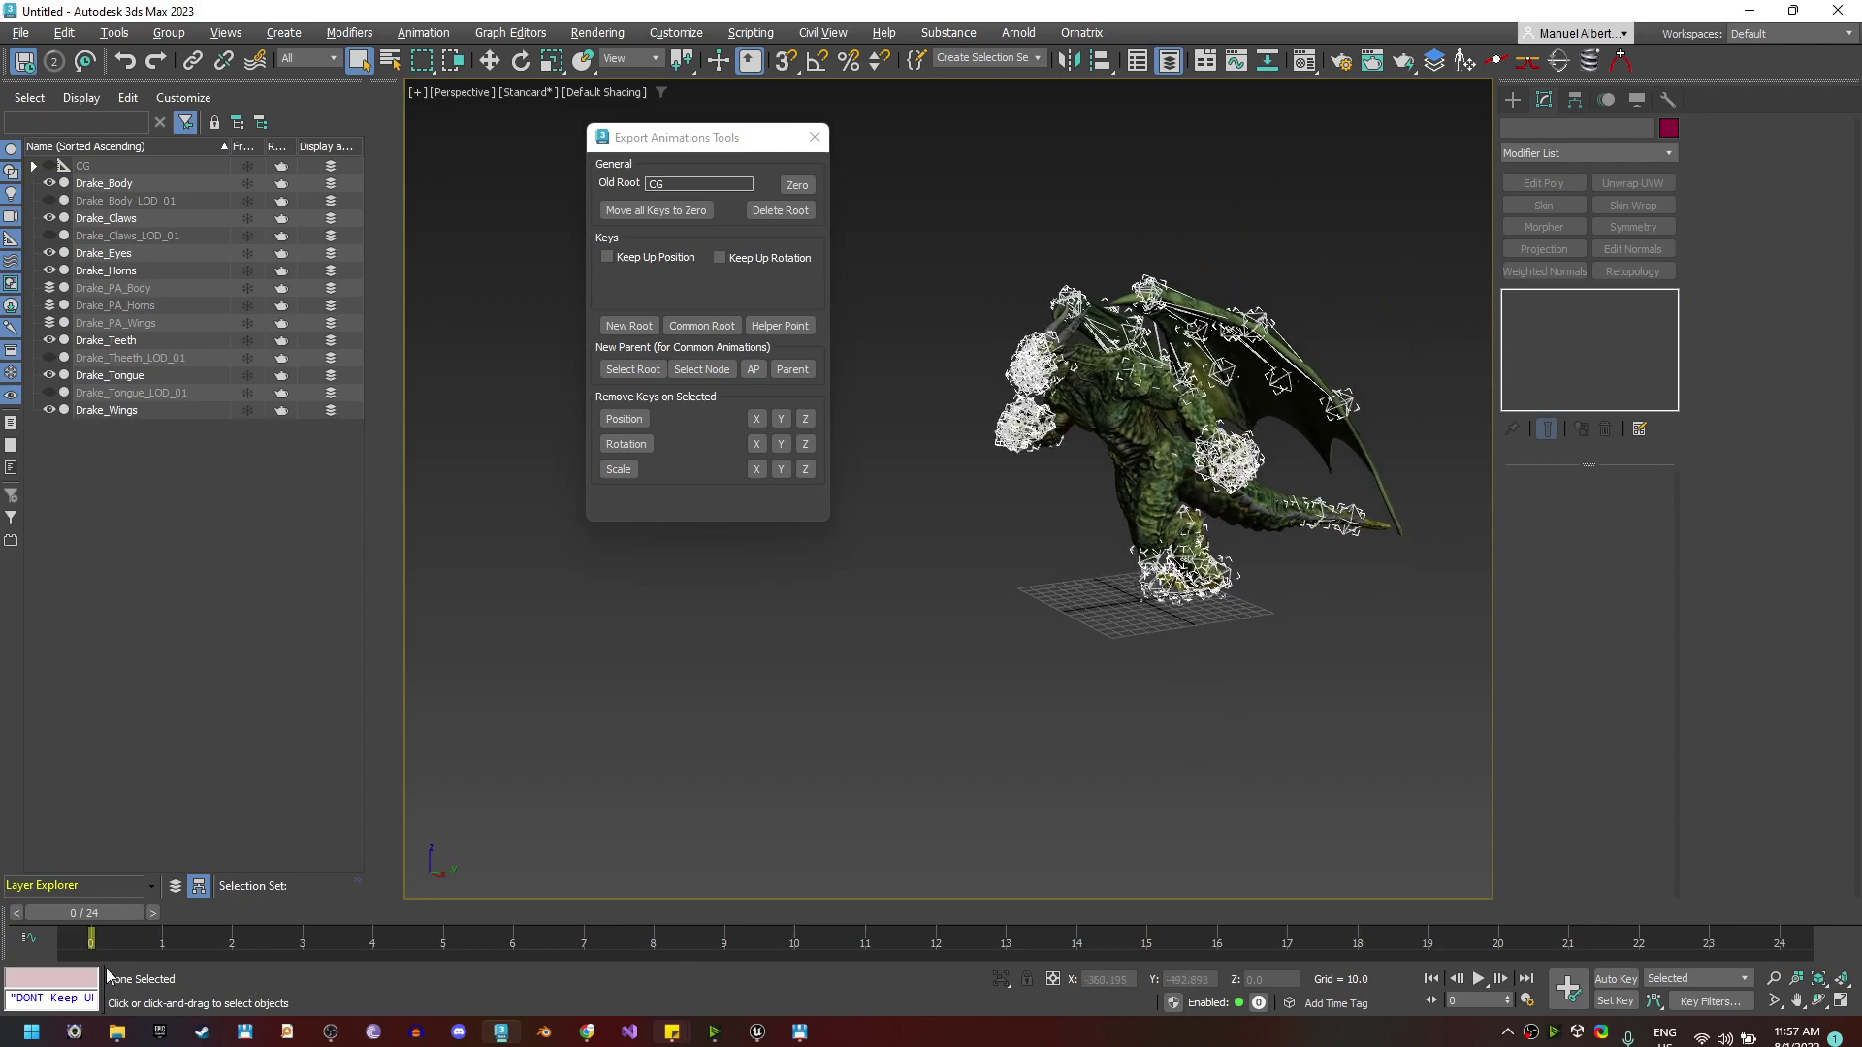
left_click_drag(97, 910, 58, 913)
Select all the scene objects, remove their scale keys with Export Animations Tools, and clear the selection
left_click_drag(1550, 676, 1554, 717)
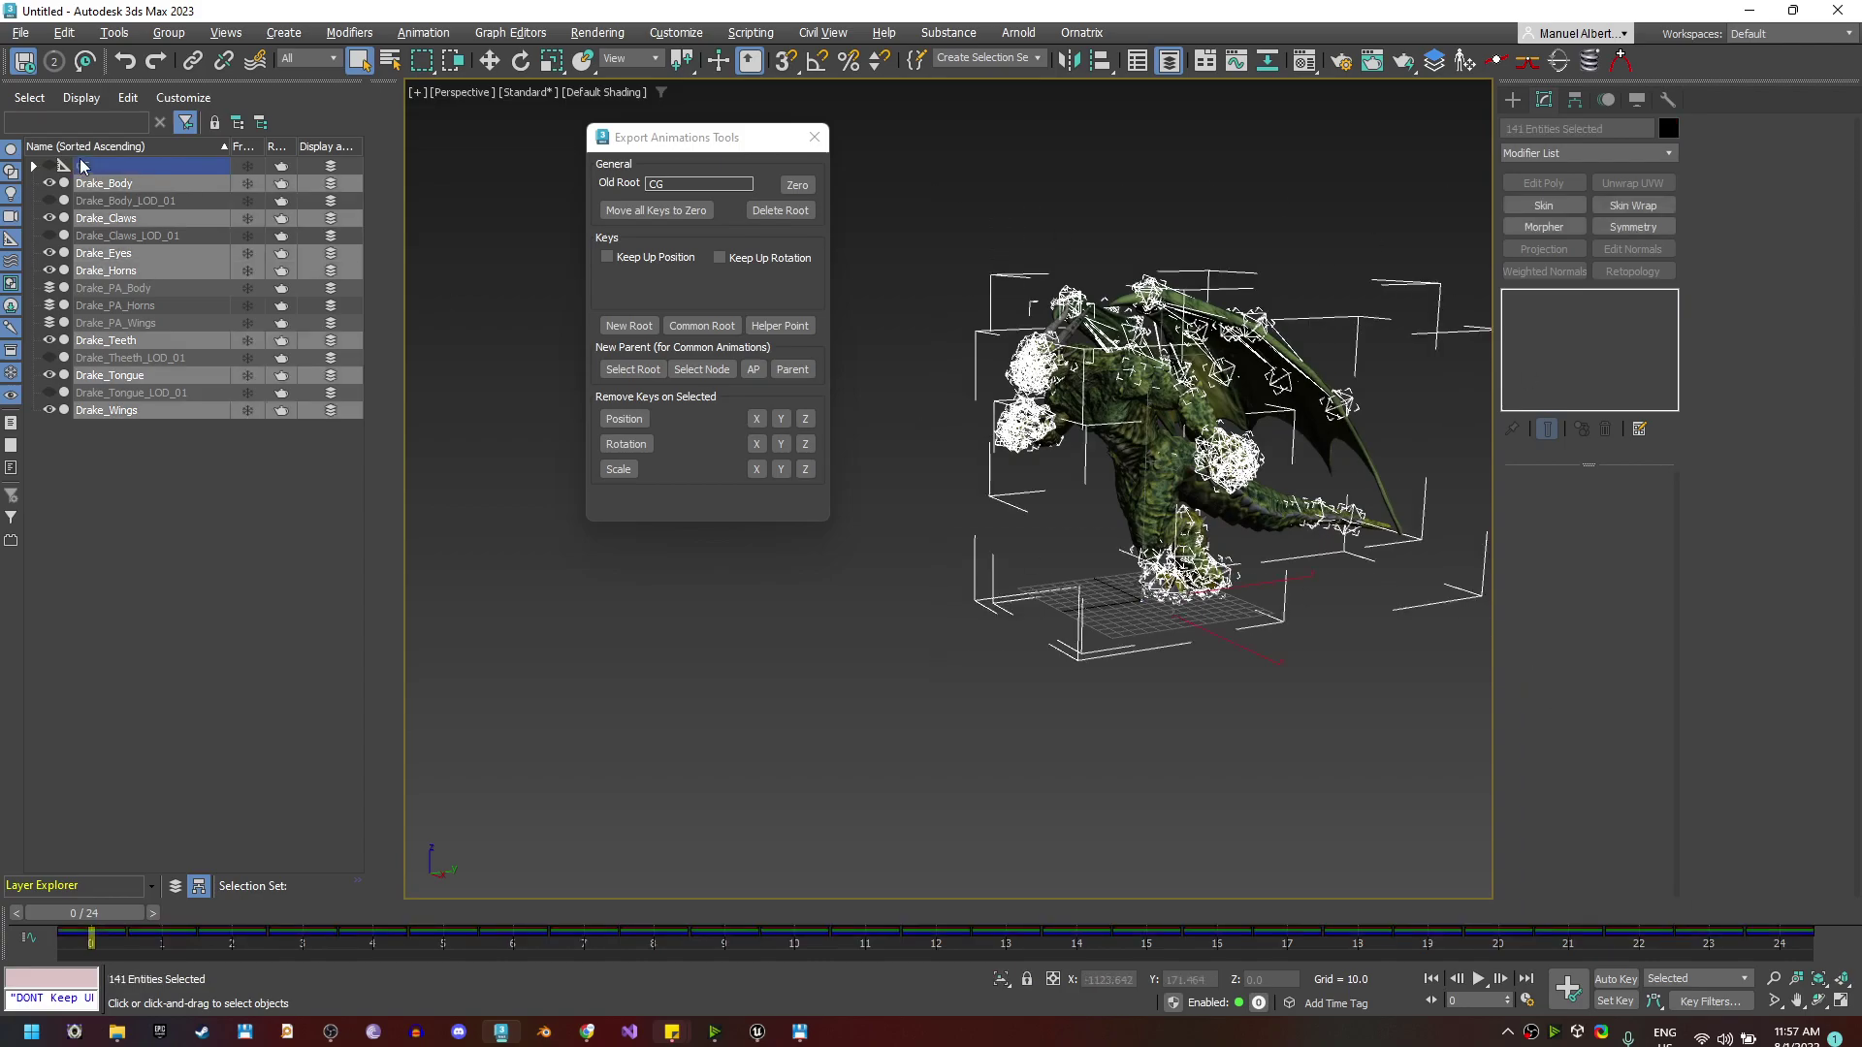
left_click(618, 470)
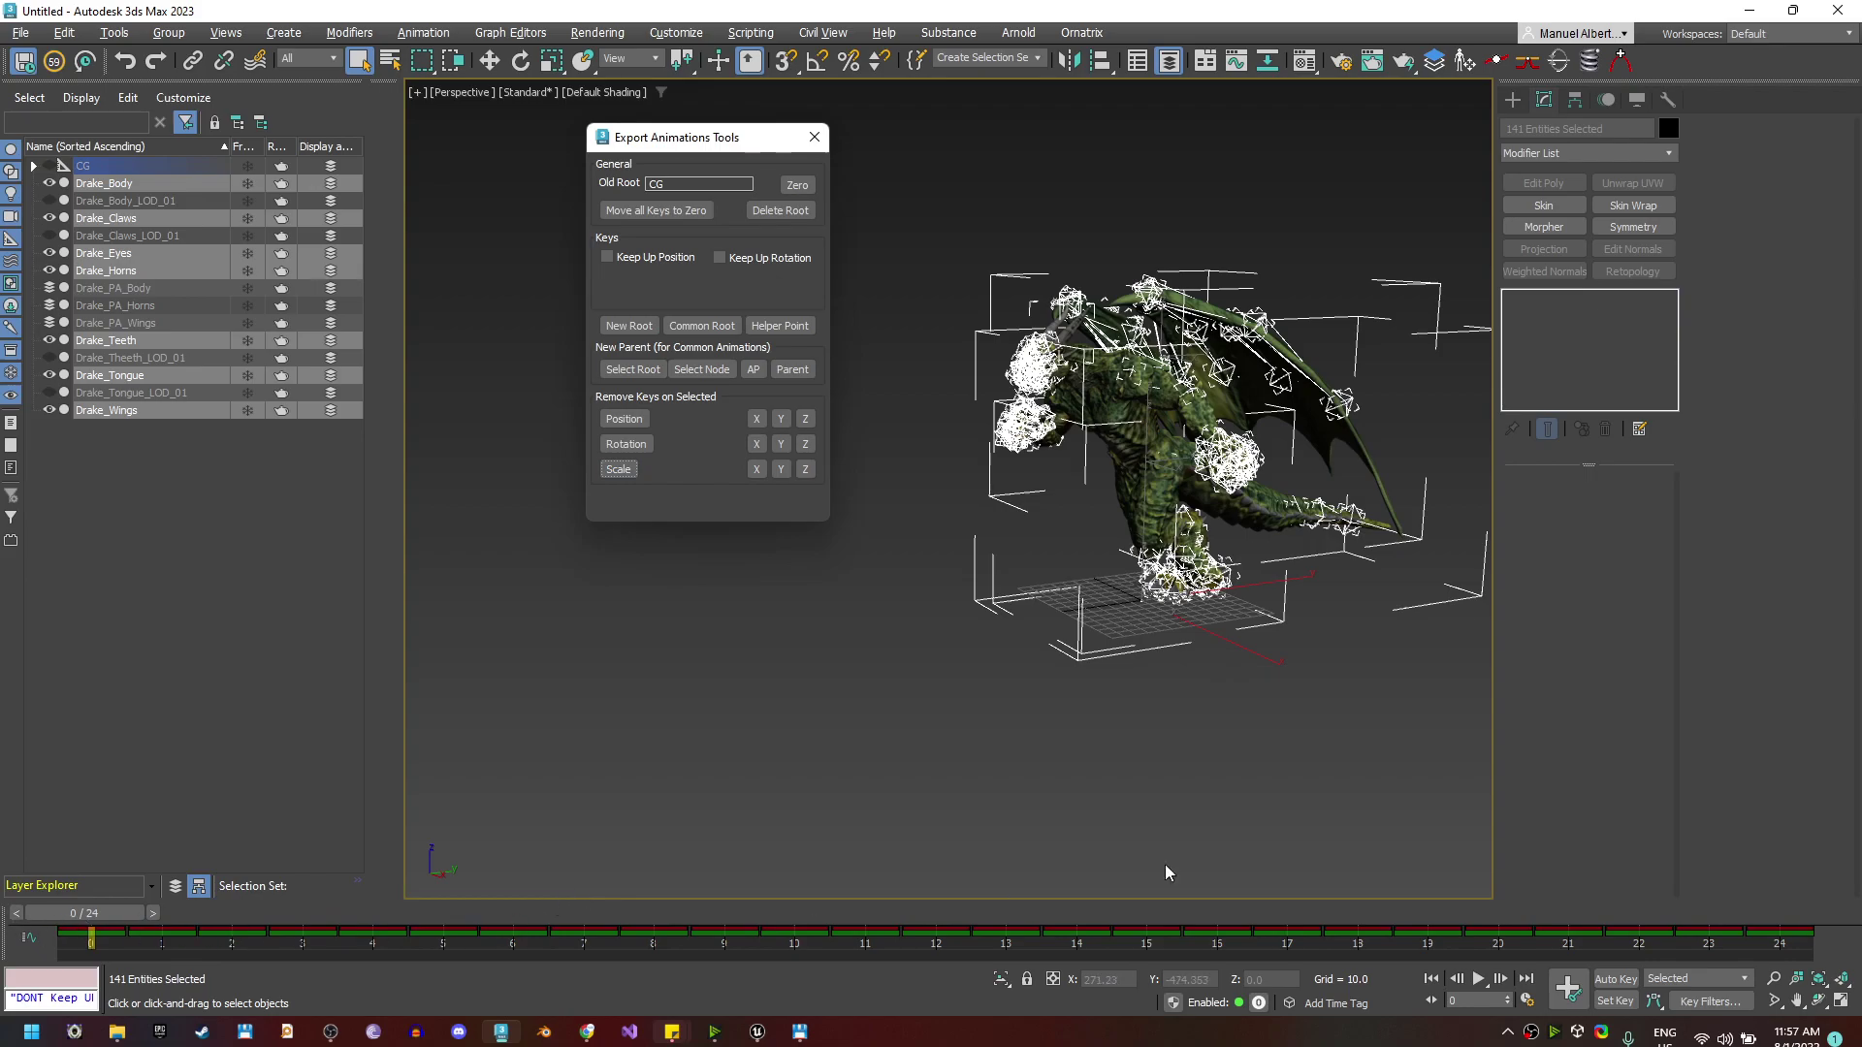
middle_click_drag(880, 678, 960, 646, "alt")
left_click(1100, 737)
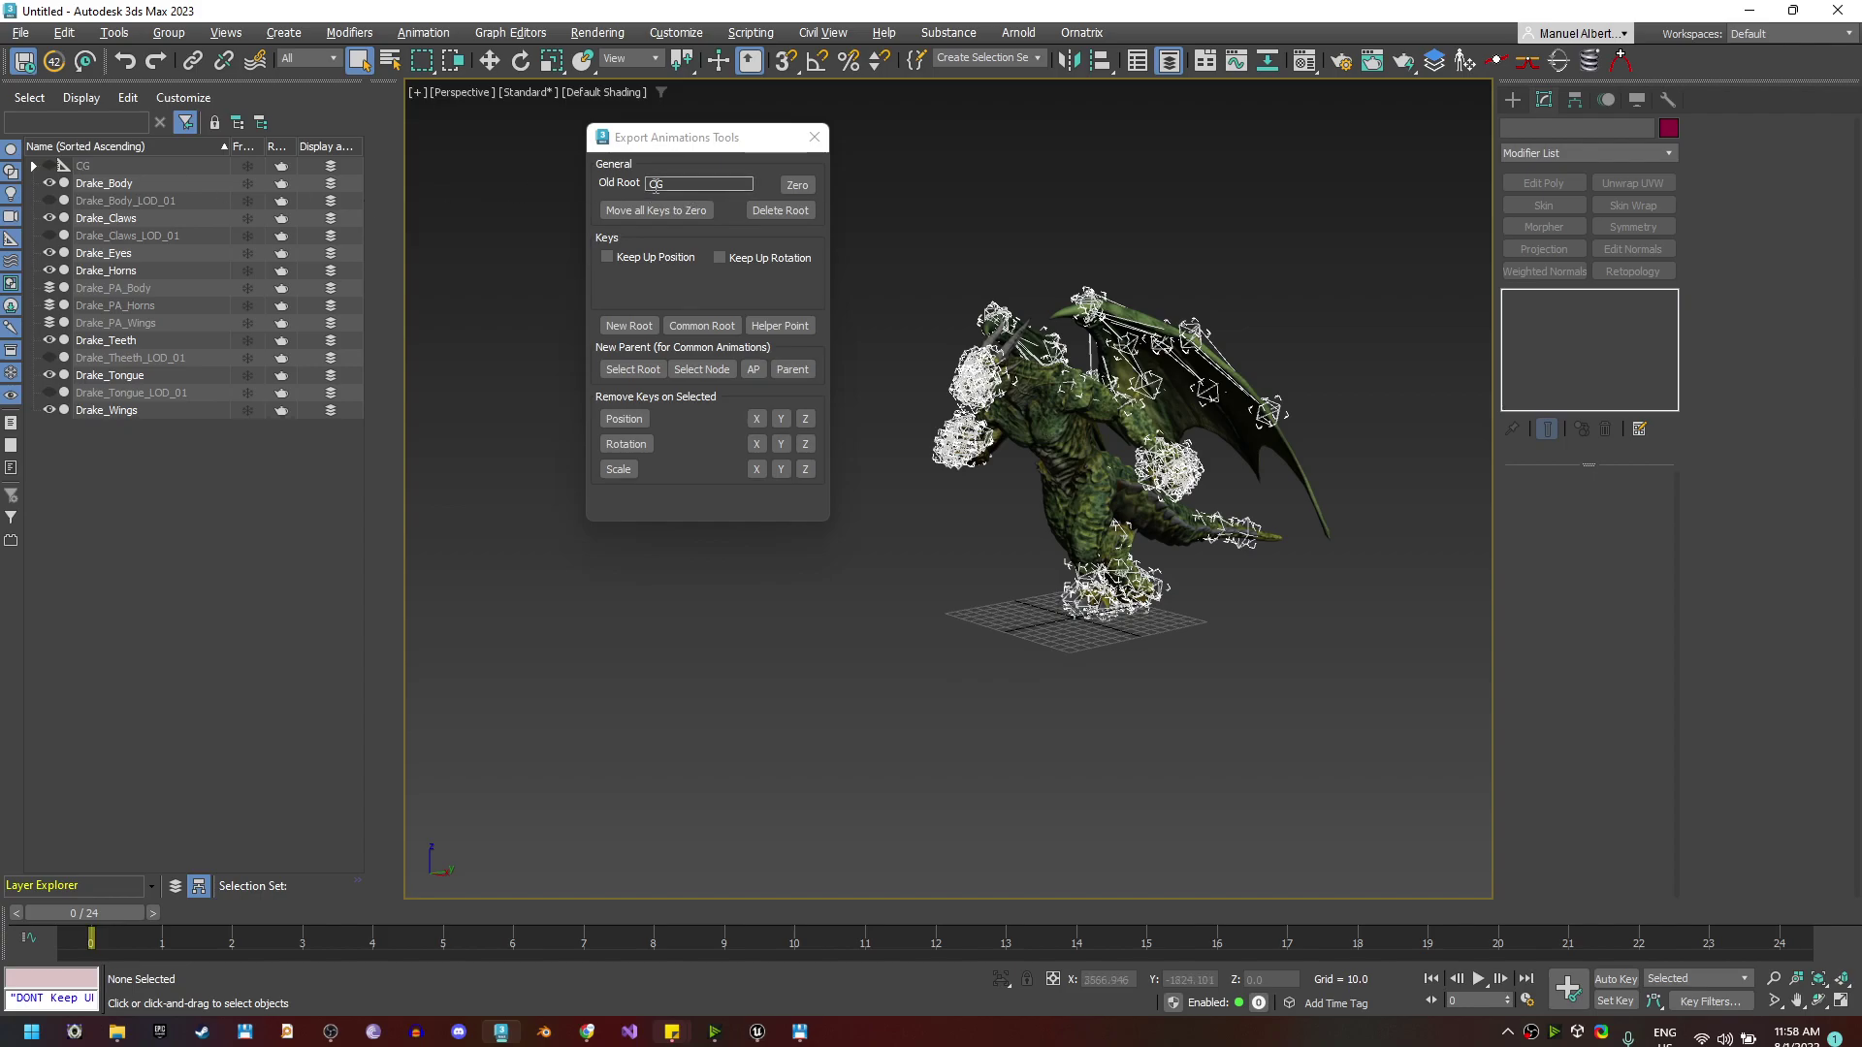
Create a new Root from the old root CG, select it, and set the reference coordinate system to Local
left_click(615, 332)
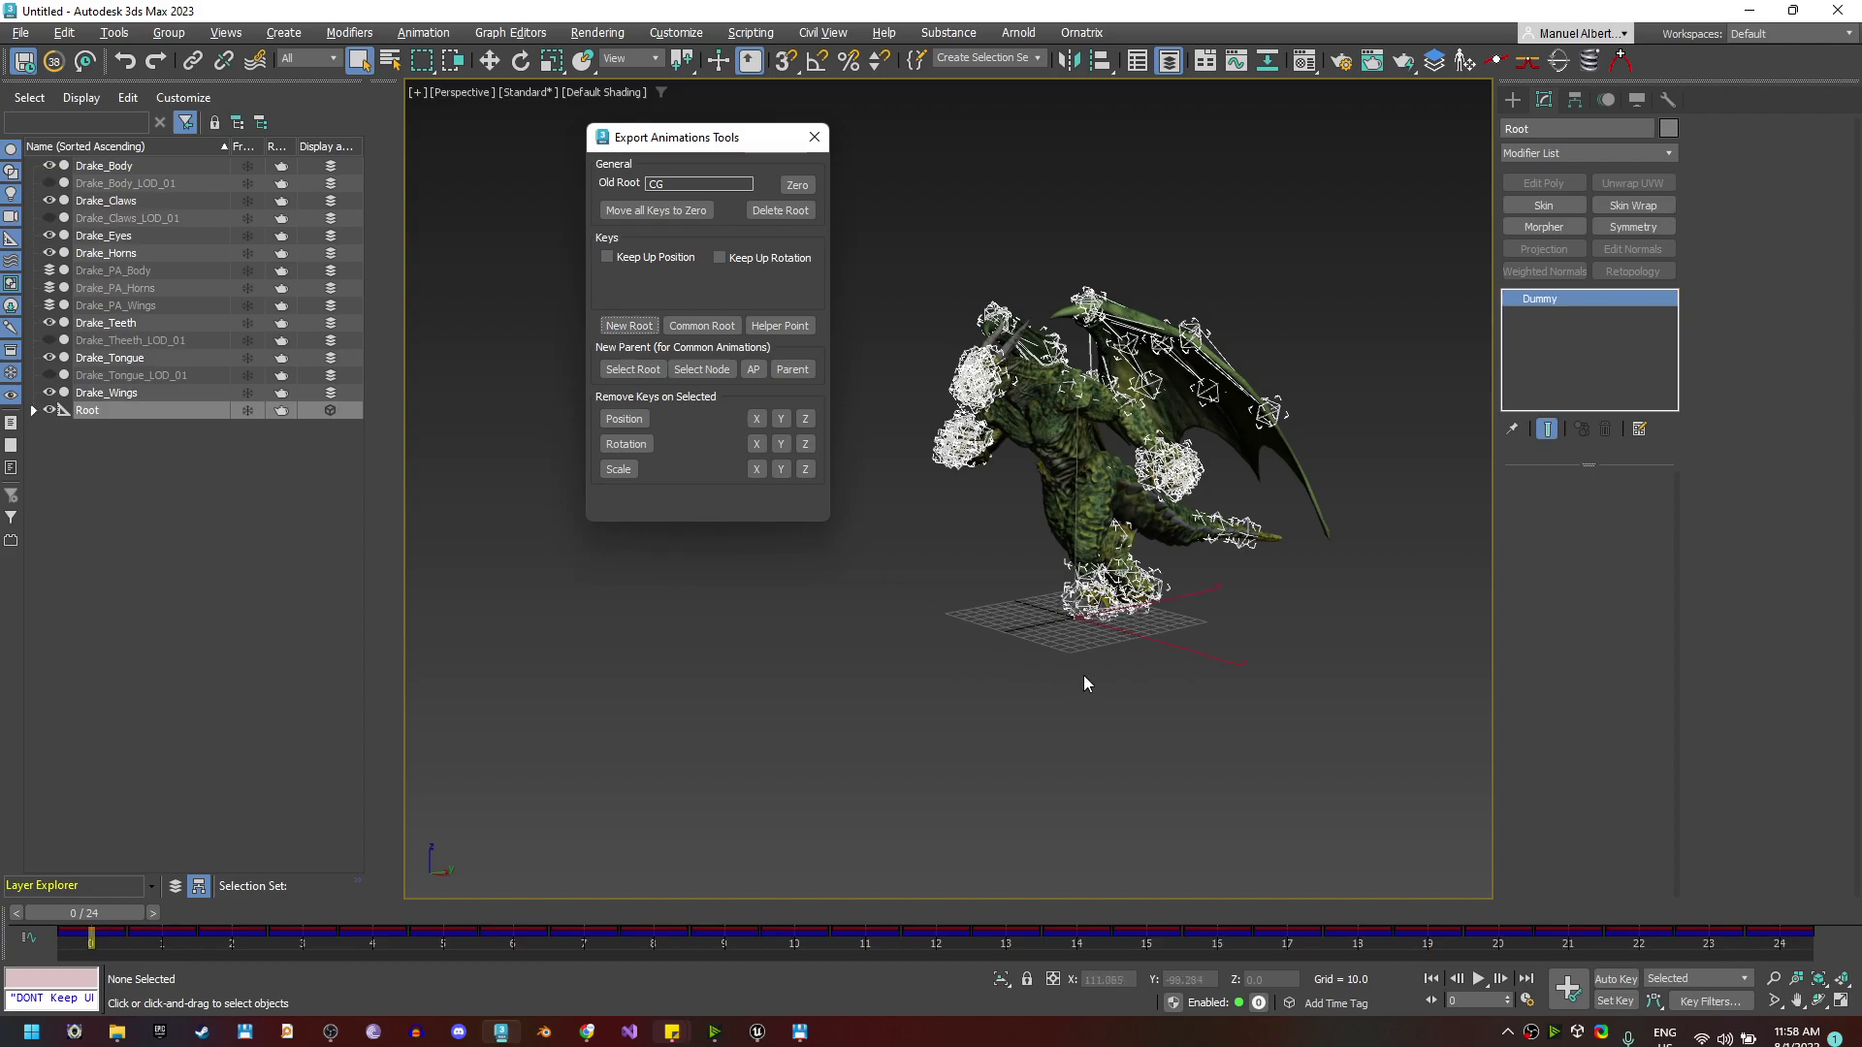
left_click(108, 415)
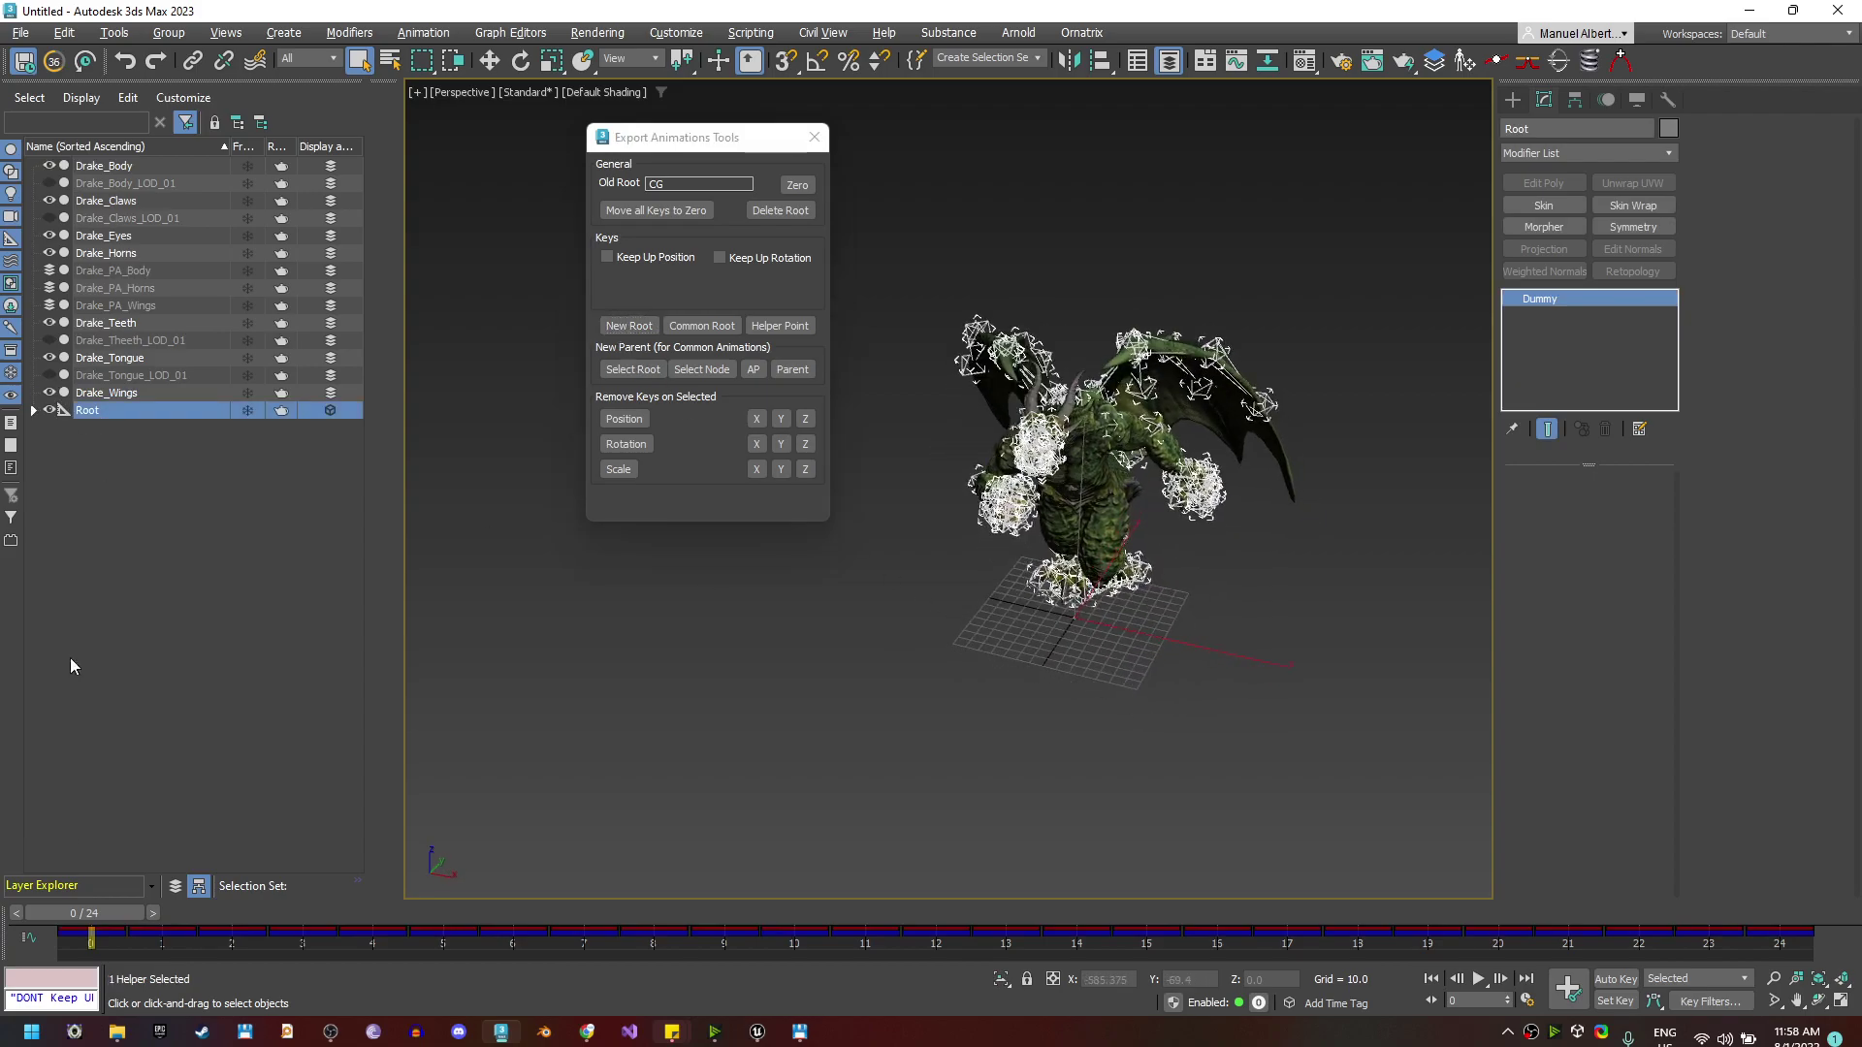
left_click(657, 60)
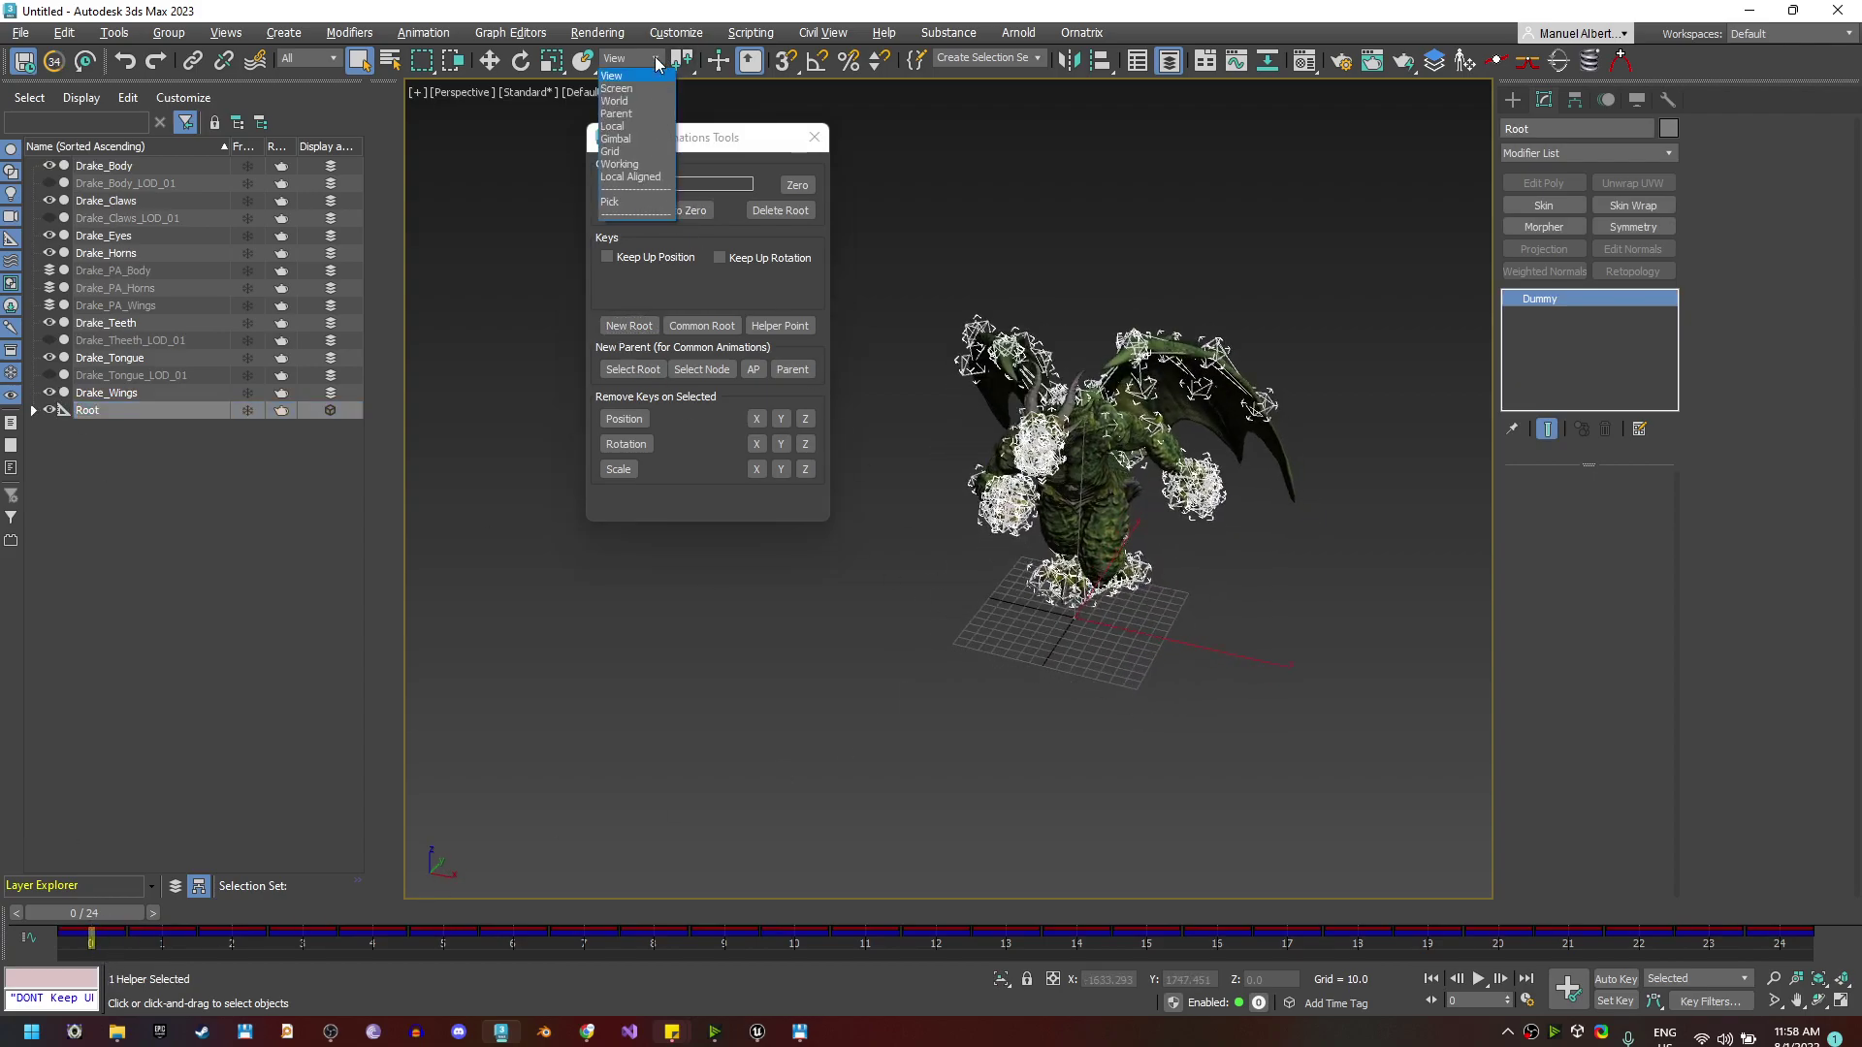
left_click(626, 129)
Scrub through the timeline from several angles to examine how the new Root moves with the run animation
middle_click_drag(1068, 654, 700, 806, "alt")
mouse_move(101, 906)
left_mouse_down()
mouse_move(667, 960)
mouse_move(1357, 990)
mouse_move(1780, 960)
mouse_move(82, 926)
left_mouse_up()
middle_click_drag(994, 677, 901, 642, "alt")
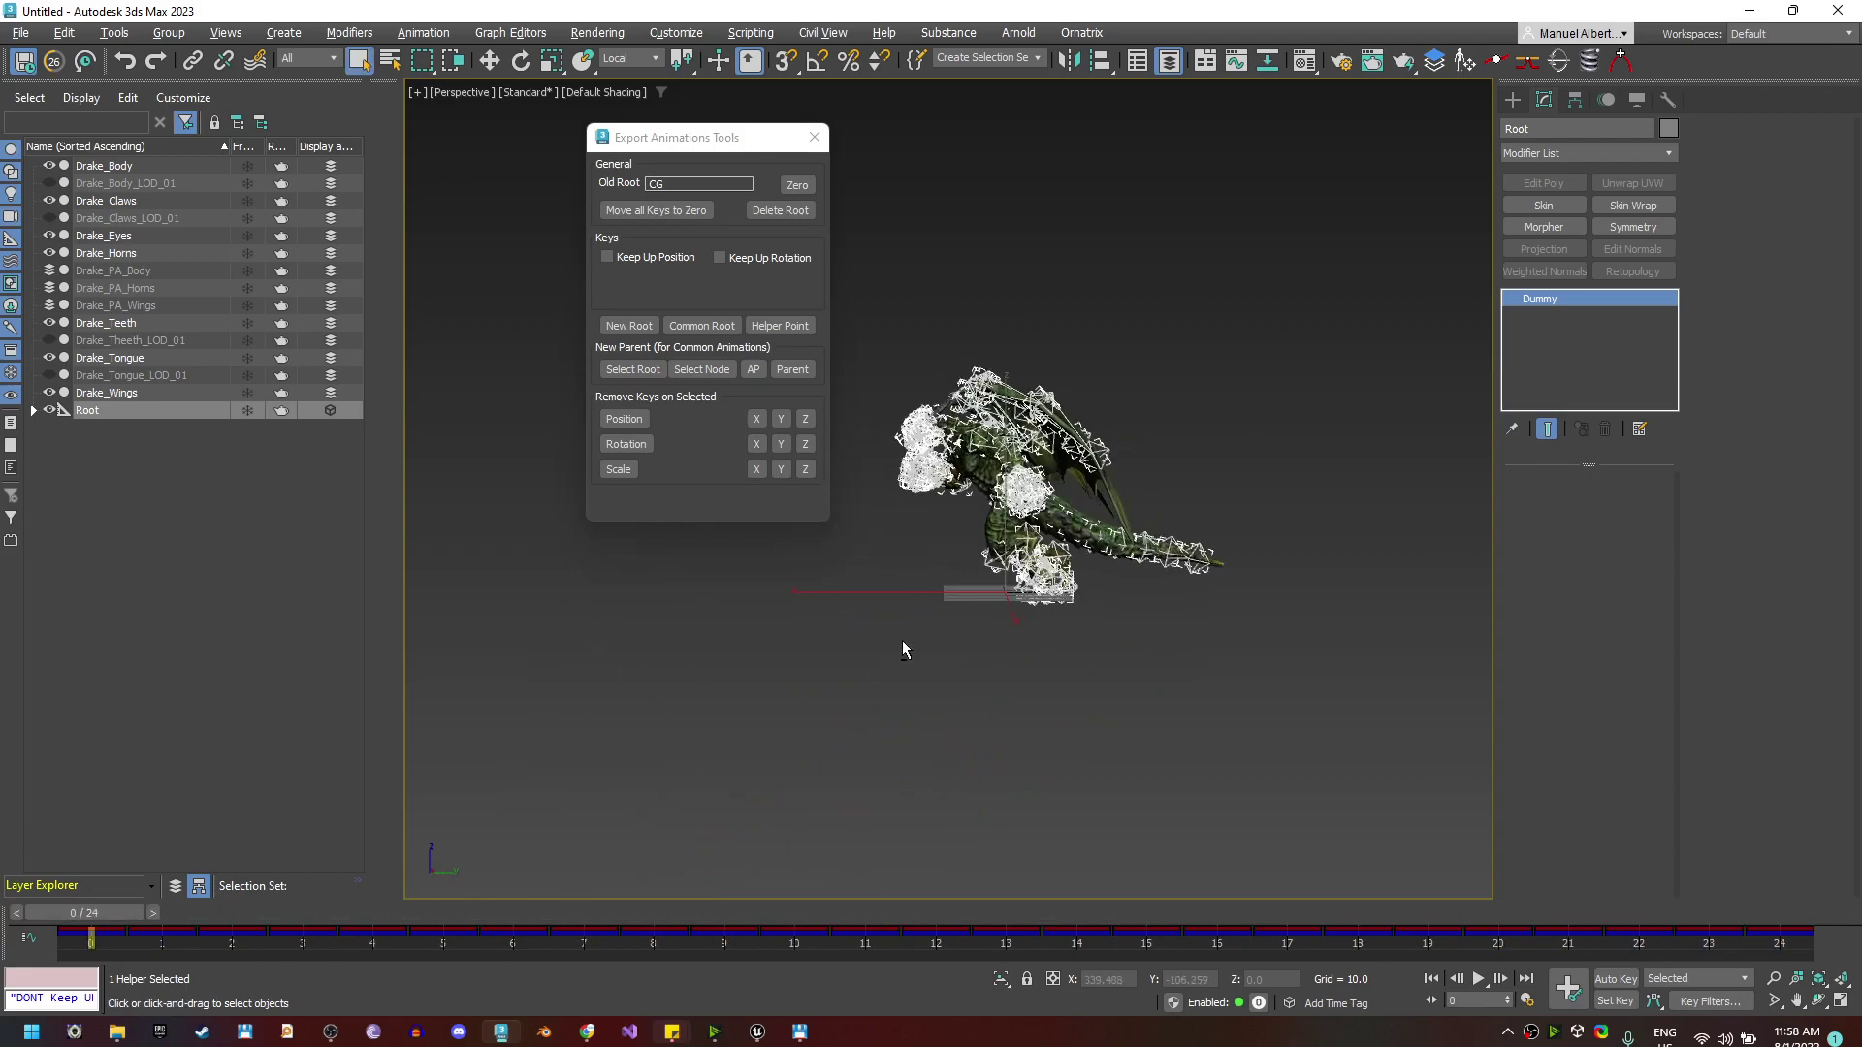
key("alt+w")
scroll(778, 770, "down", 5)
middle_click_drag(902, 818, 698, 761)
left_click_drag(94, 928, 4, 853)
middle_click(1204, 793)
key("alt+w")
middle_click_drag(1018, 678, 1105, 723, "alt")
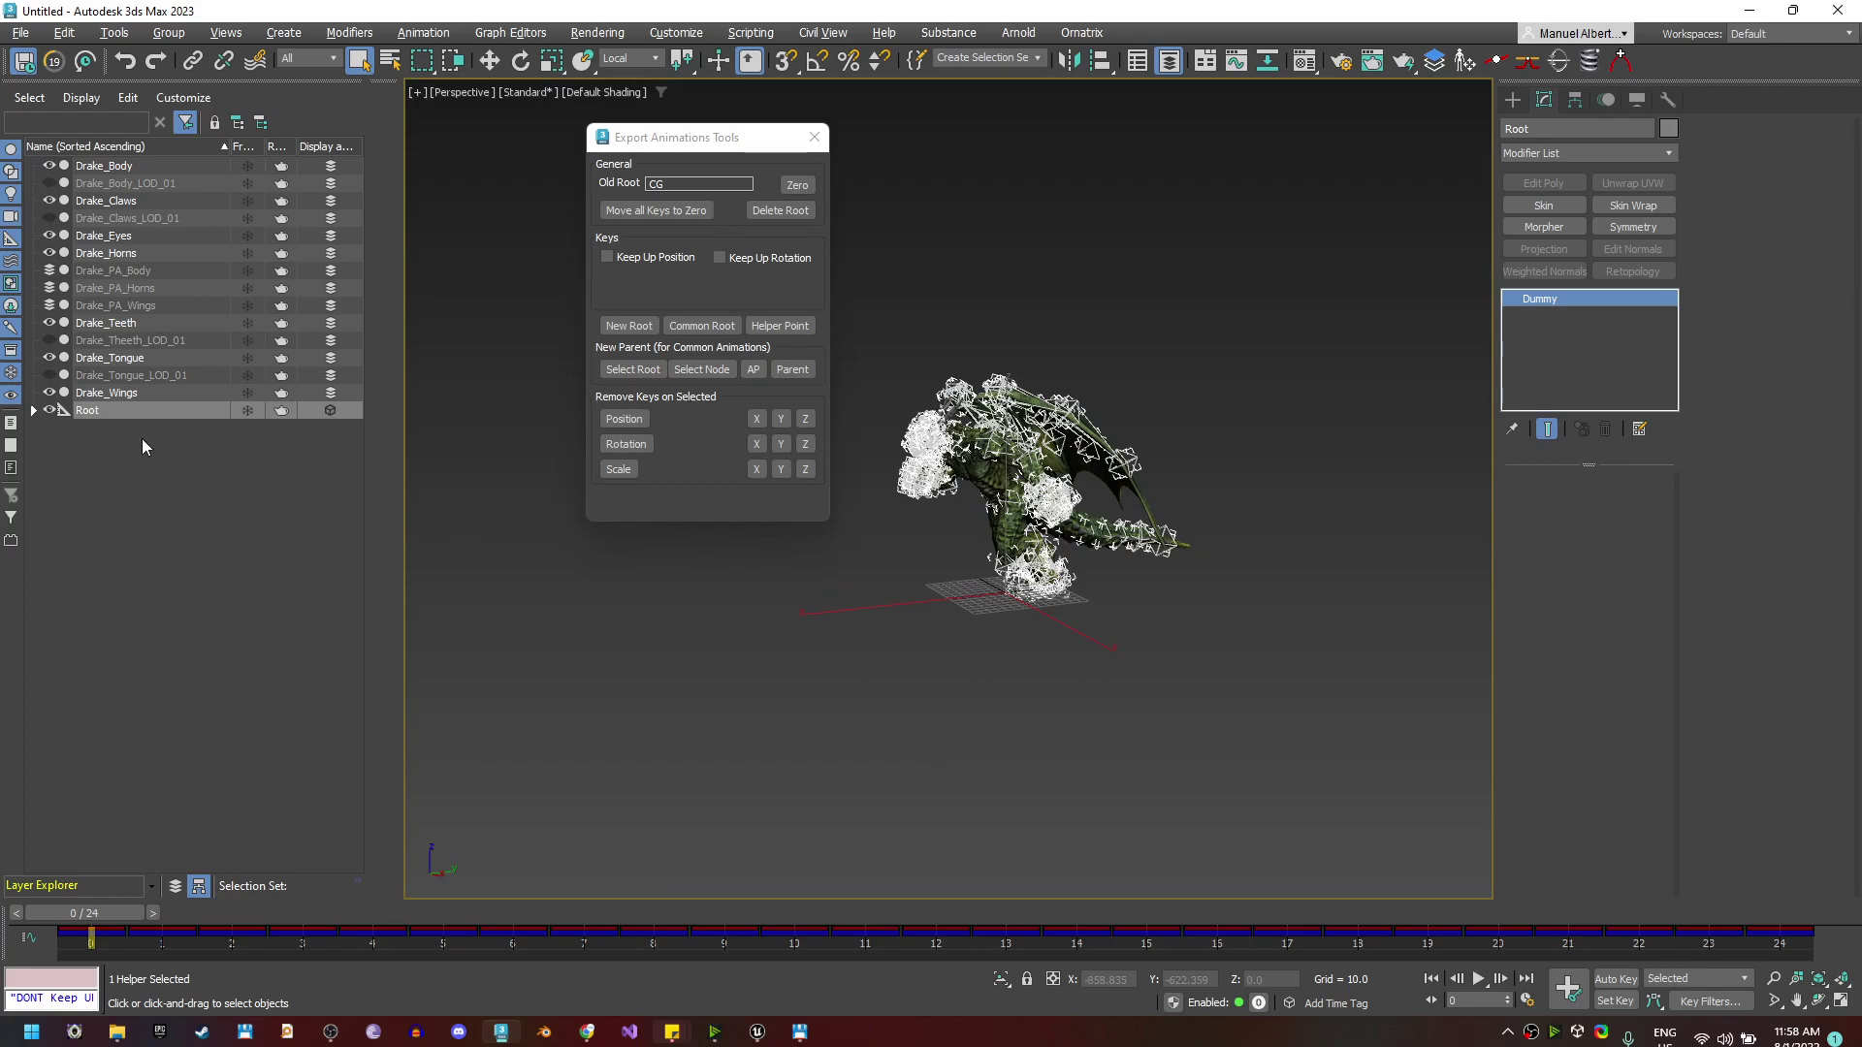
Select CG beneath Root and scrub the timeline to examine its own motion
left_click(33, 410)
left_click(97, 428)
left_click_drag(36, 904, 93, 701)
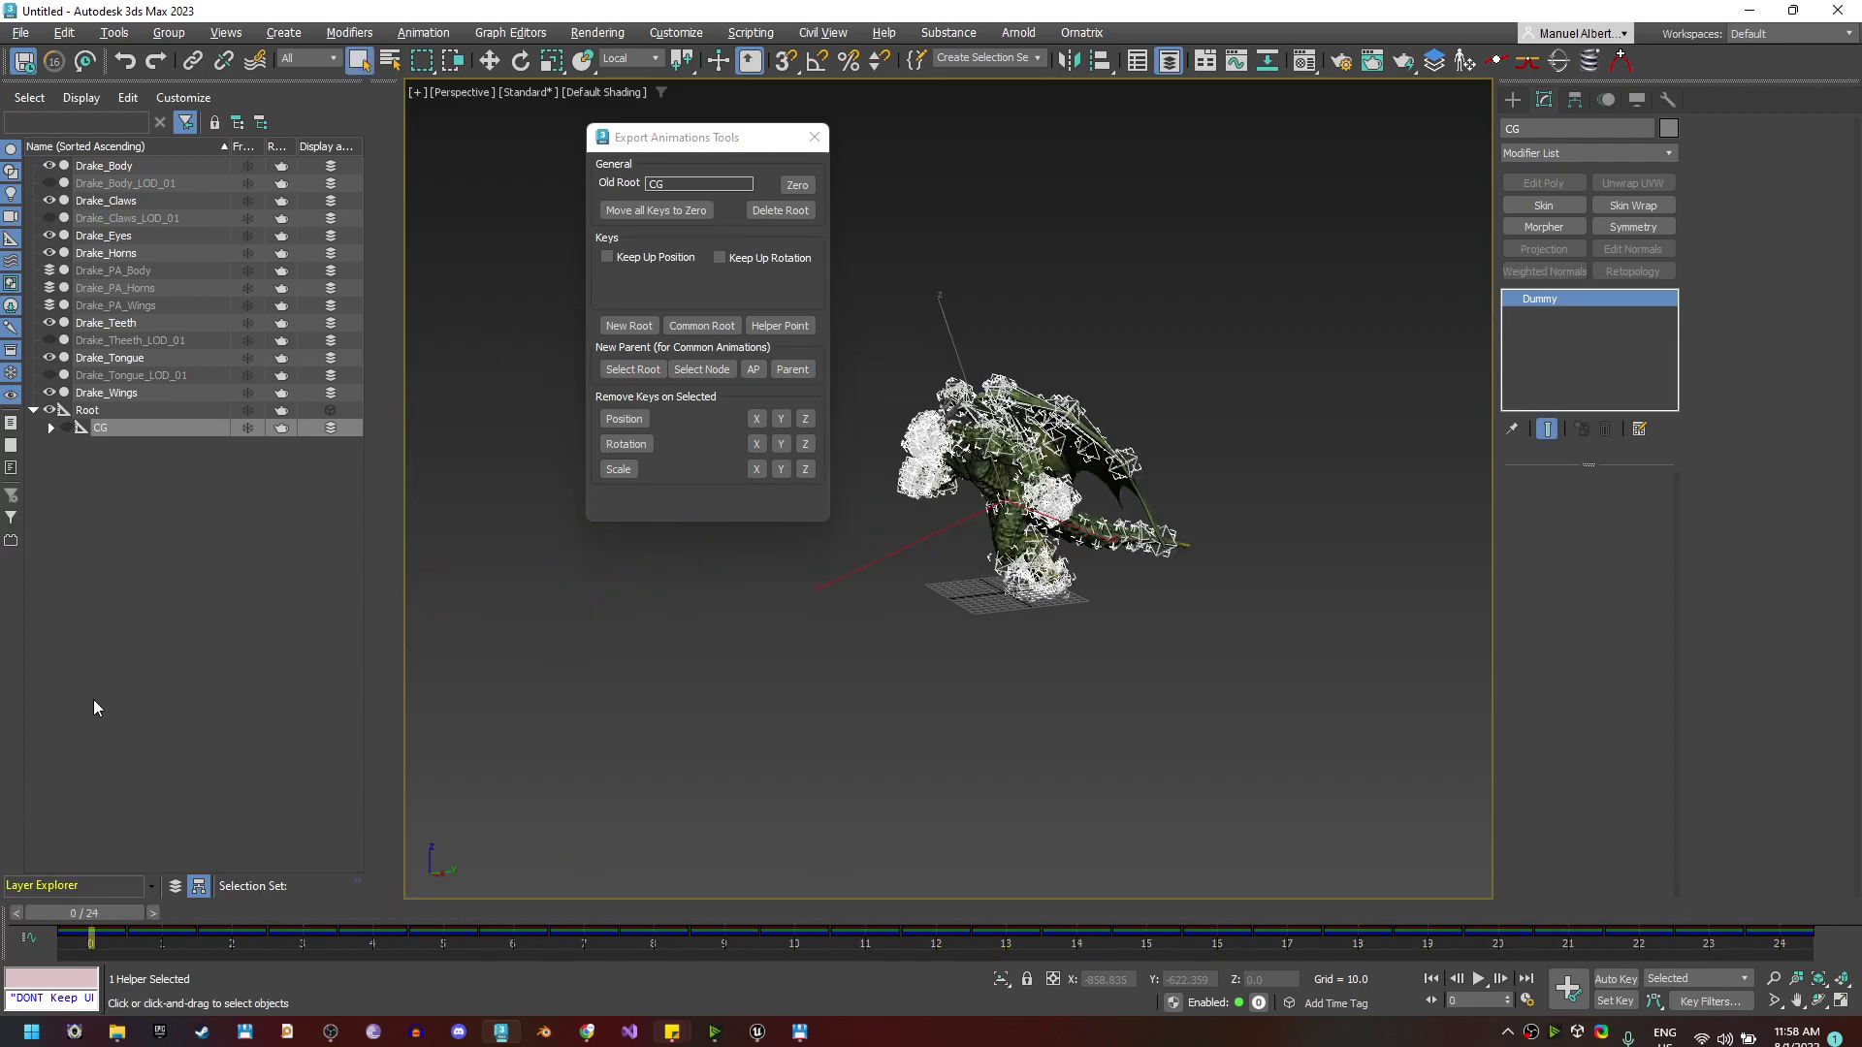
Select Root and export the run animation as FBX, overwriting Run.fbx
left_click(97, 409)
left_click(19, 32)
mouse_move(44, 351)
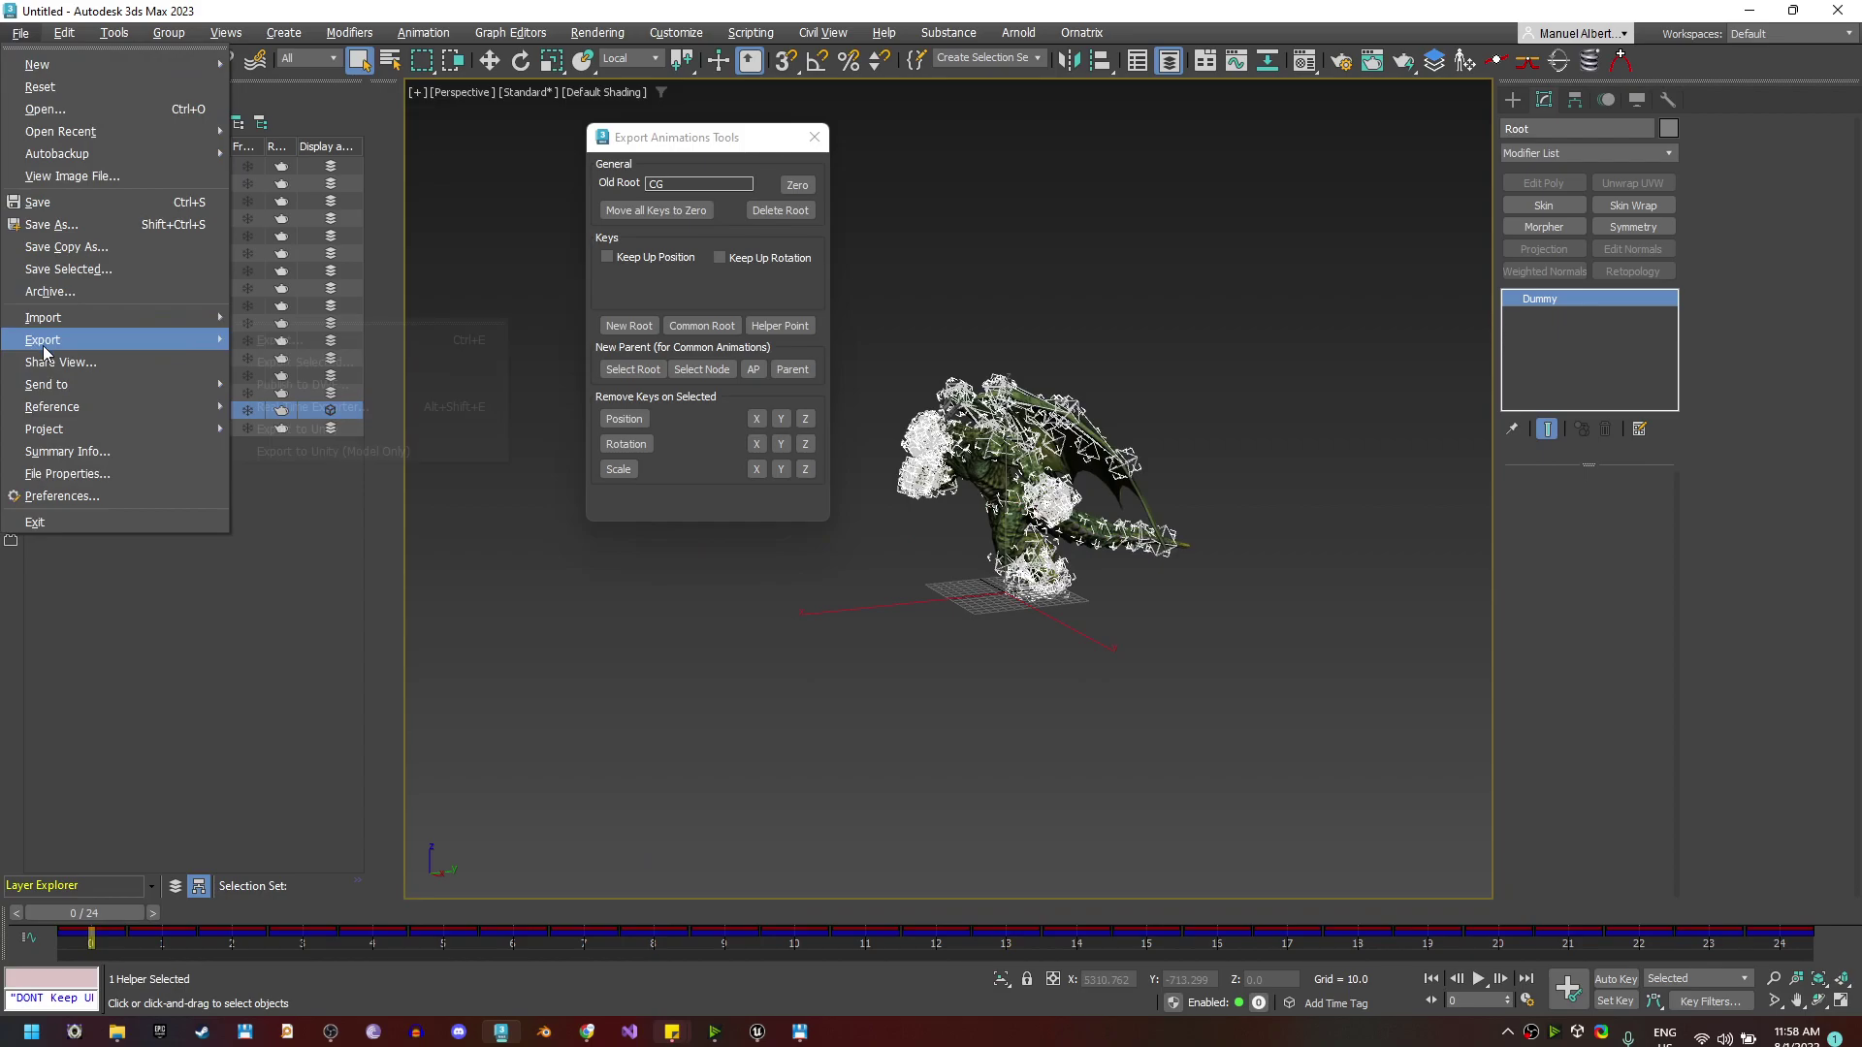
left_click(286, 341)
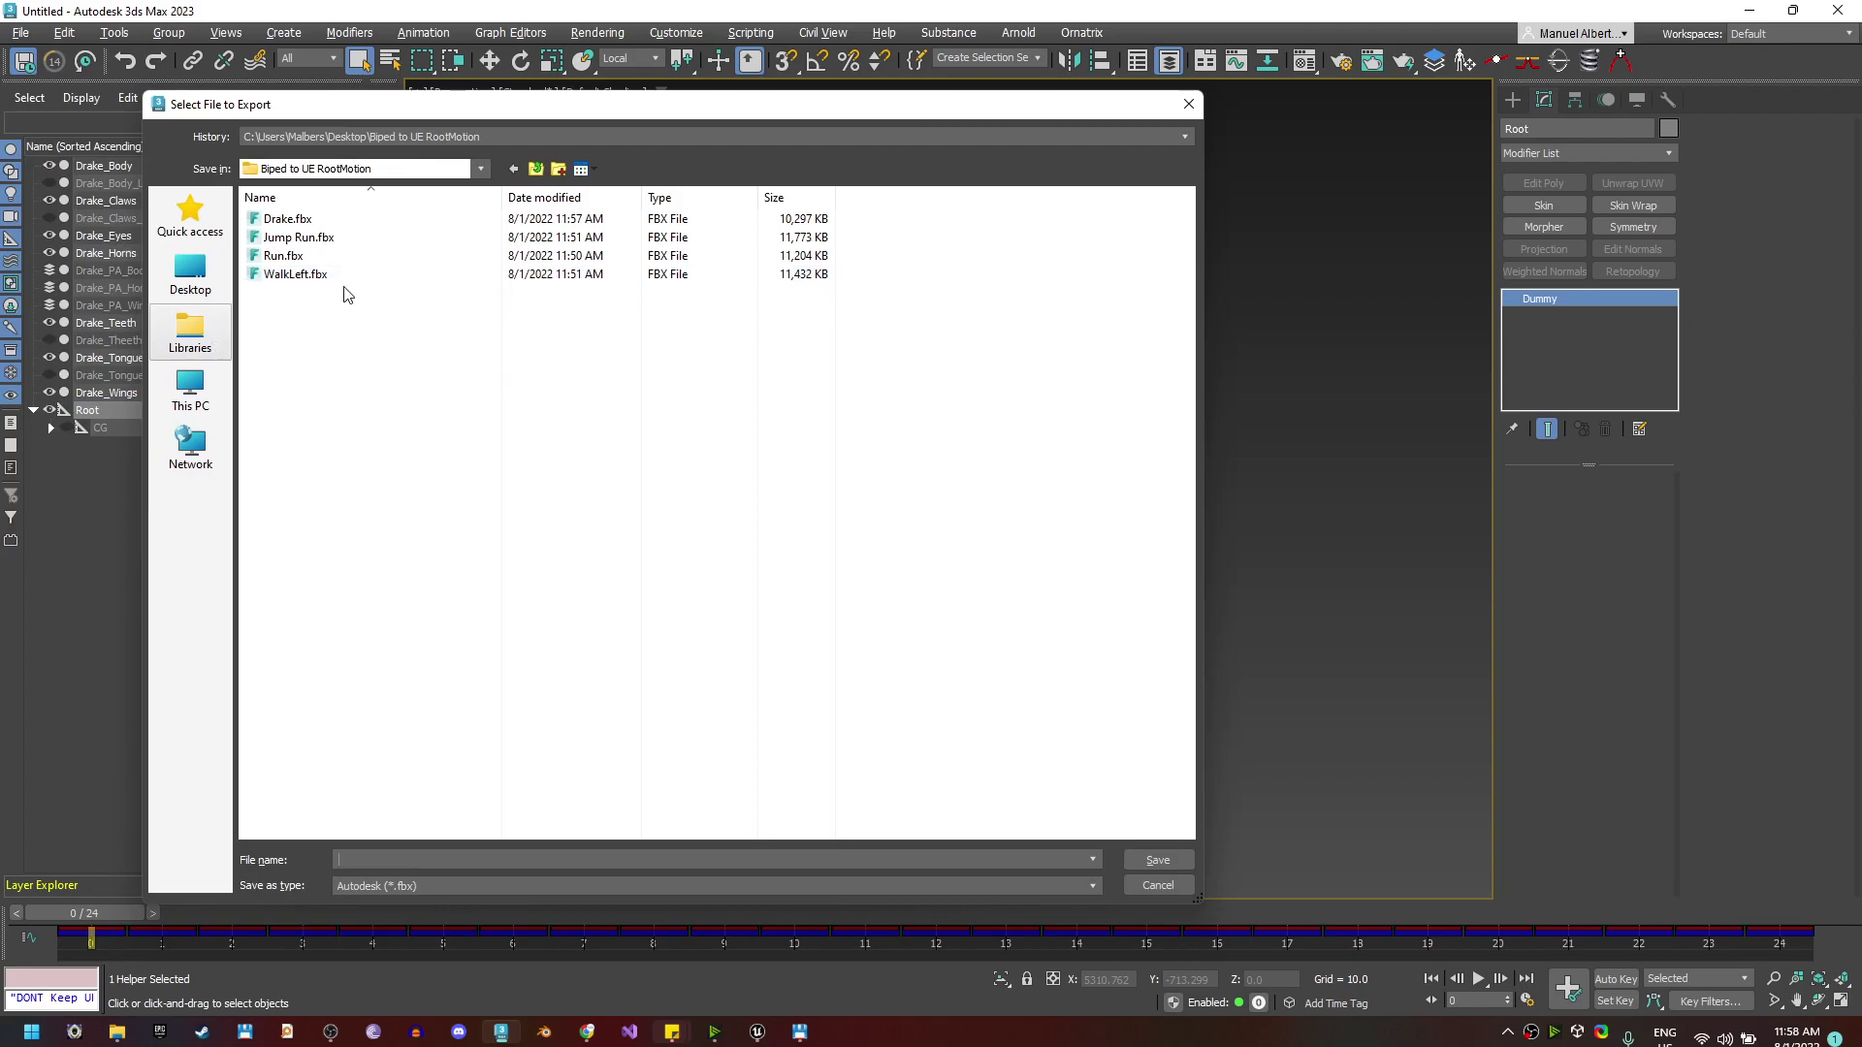
left_click(351, 257)
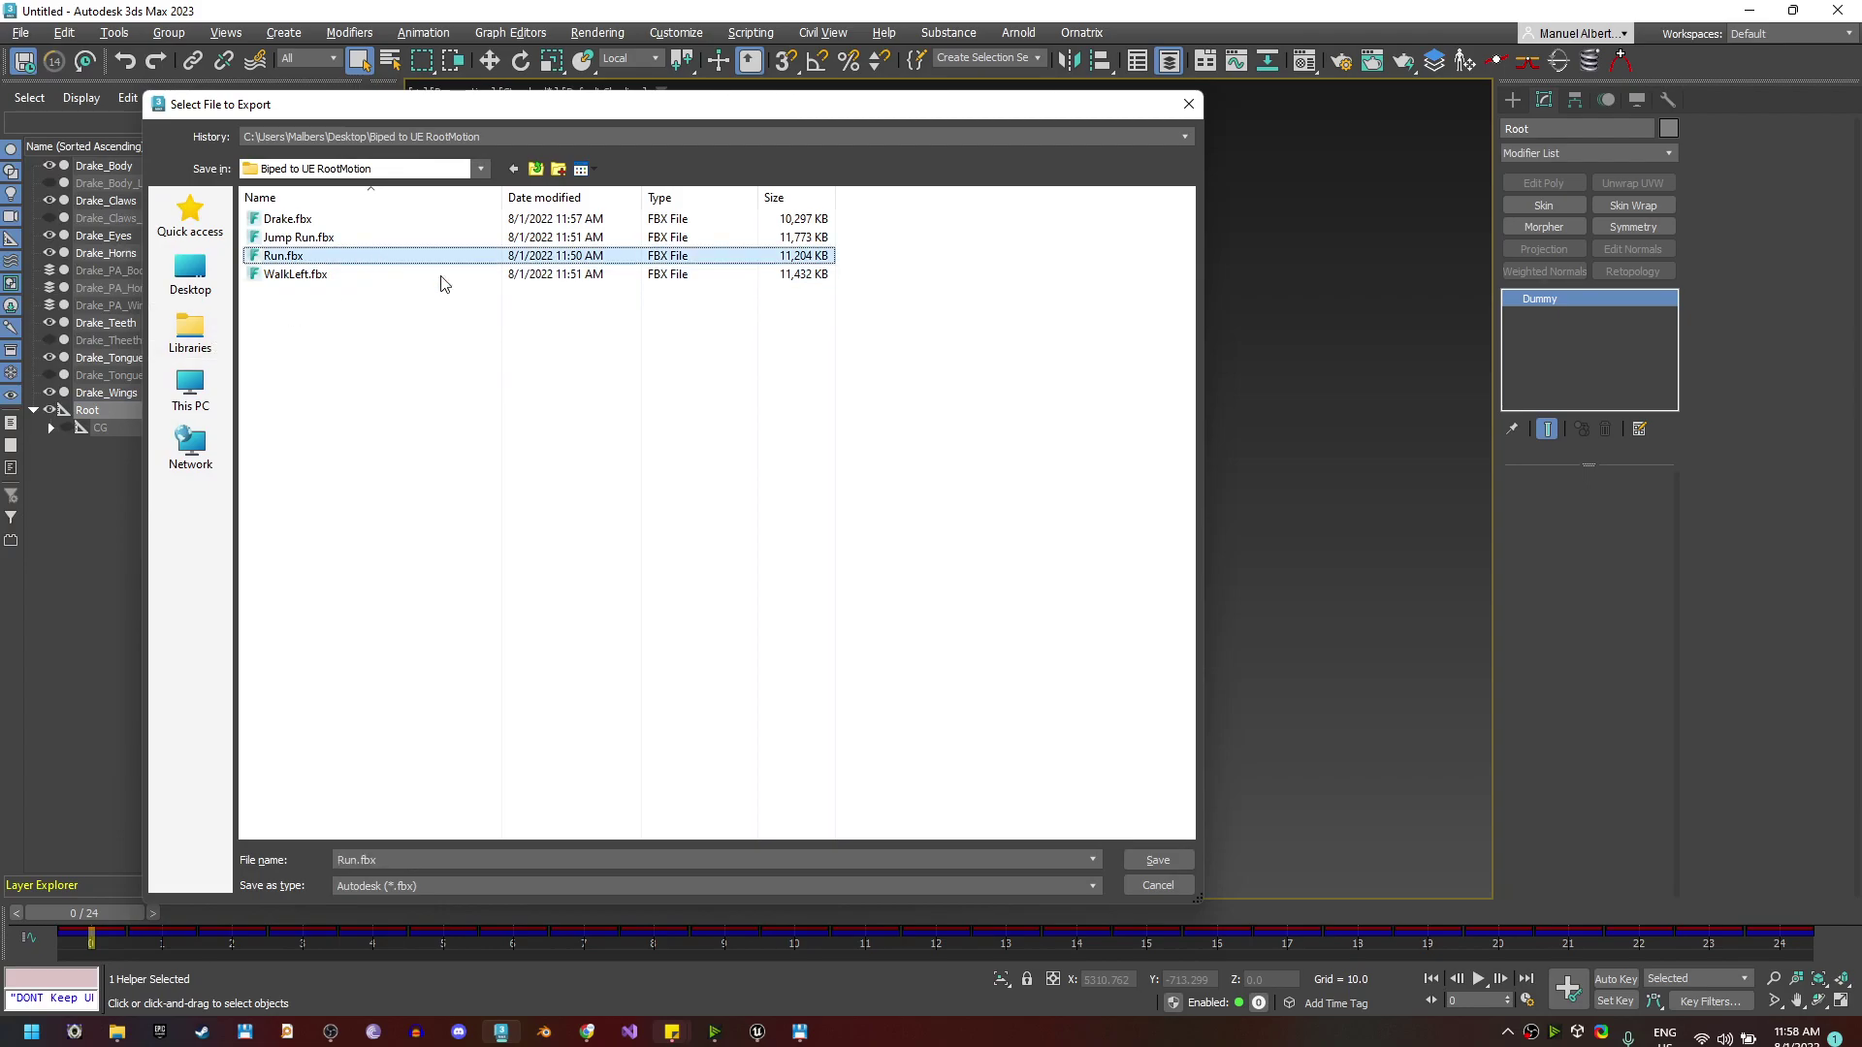
left_click(1173, 860)
left_click(1036, 545)
left_click(1056, 767)
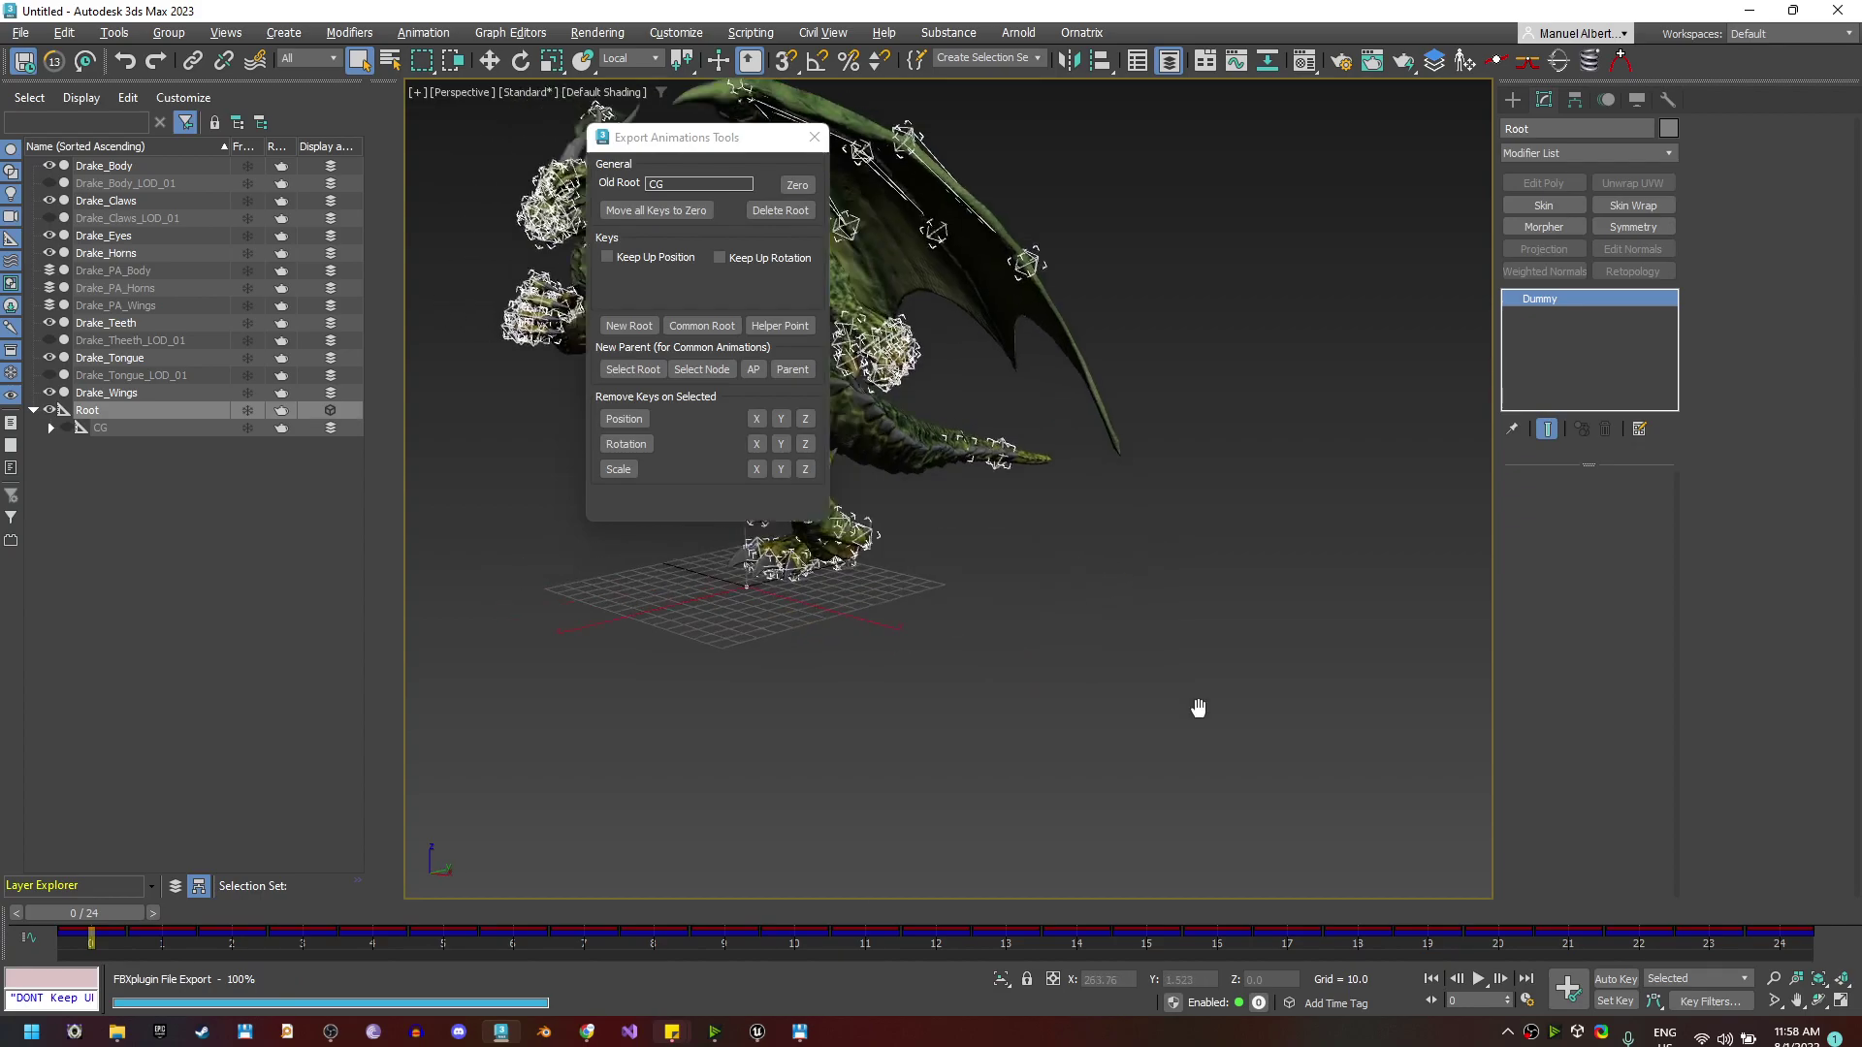
Delete the Root helper created for the run animation
left_click(136, 415)
key("Delete")
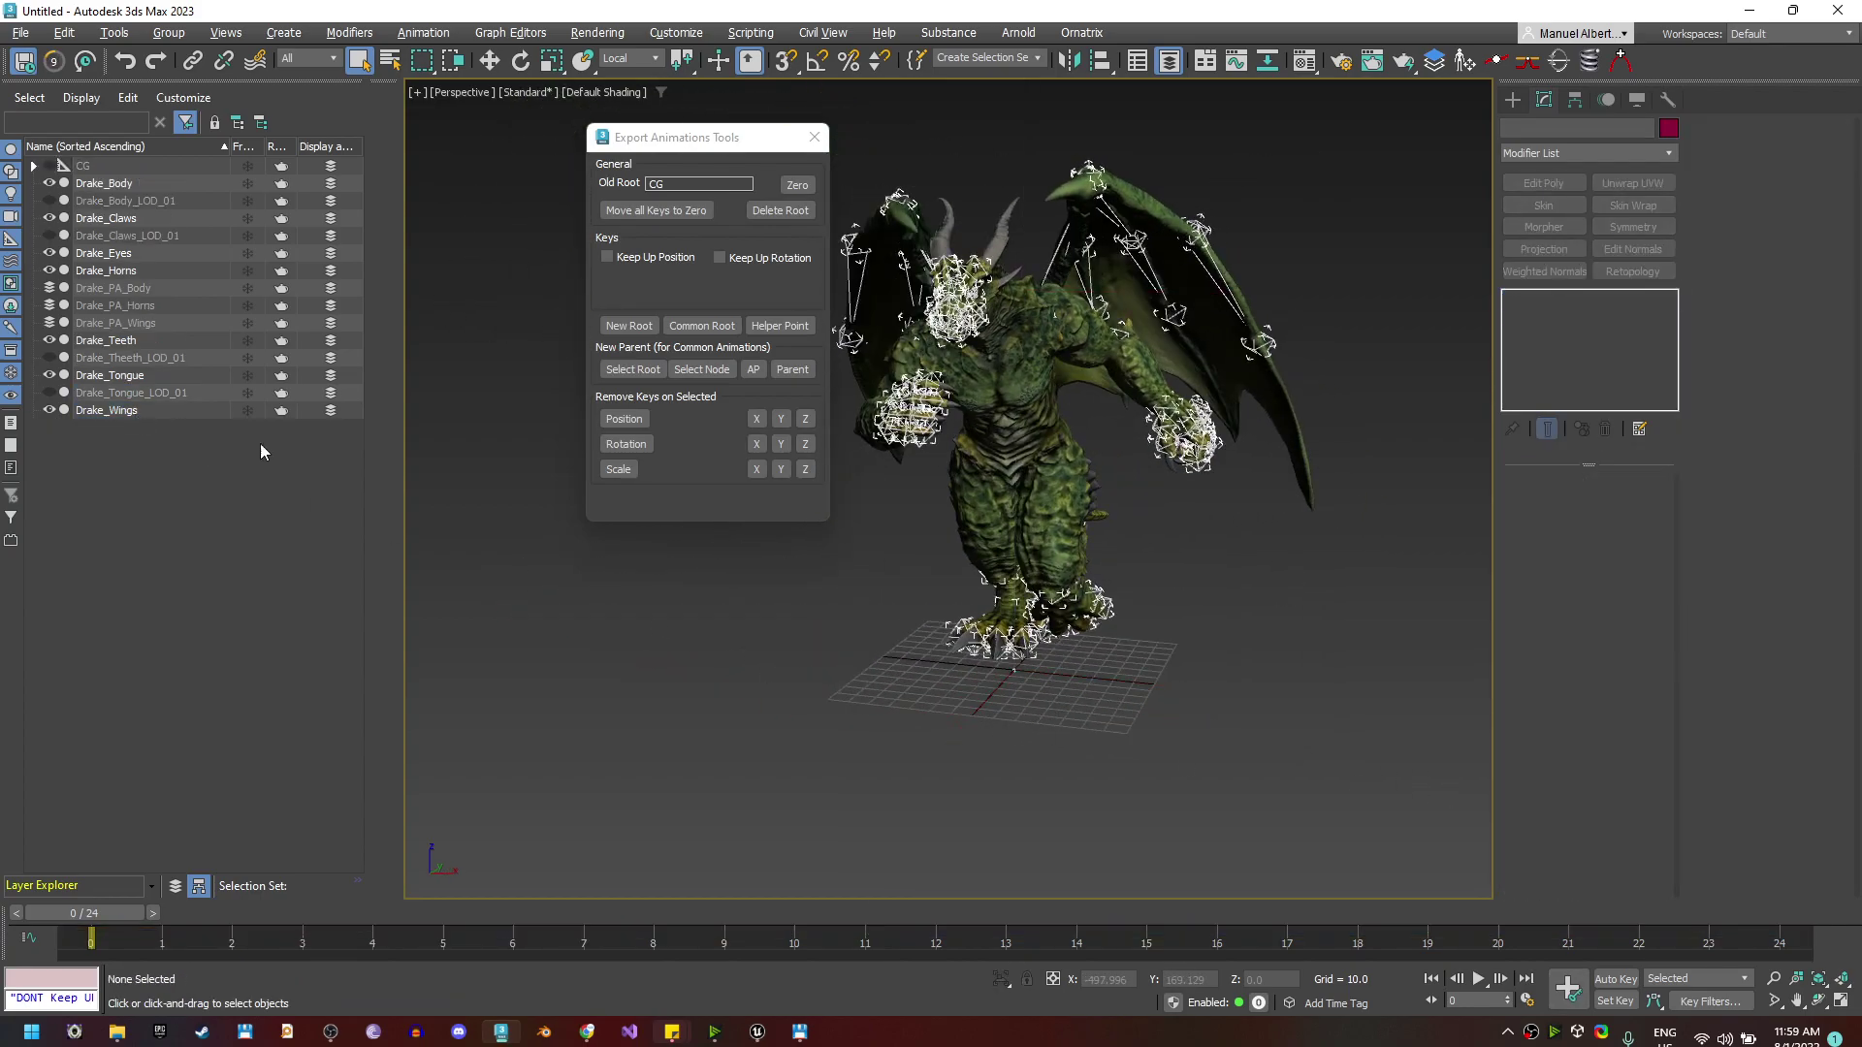
middle_click_drag(1028, 736, 969, 727, "alt")
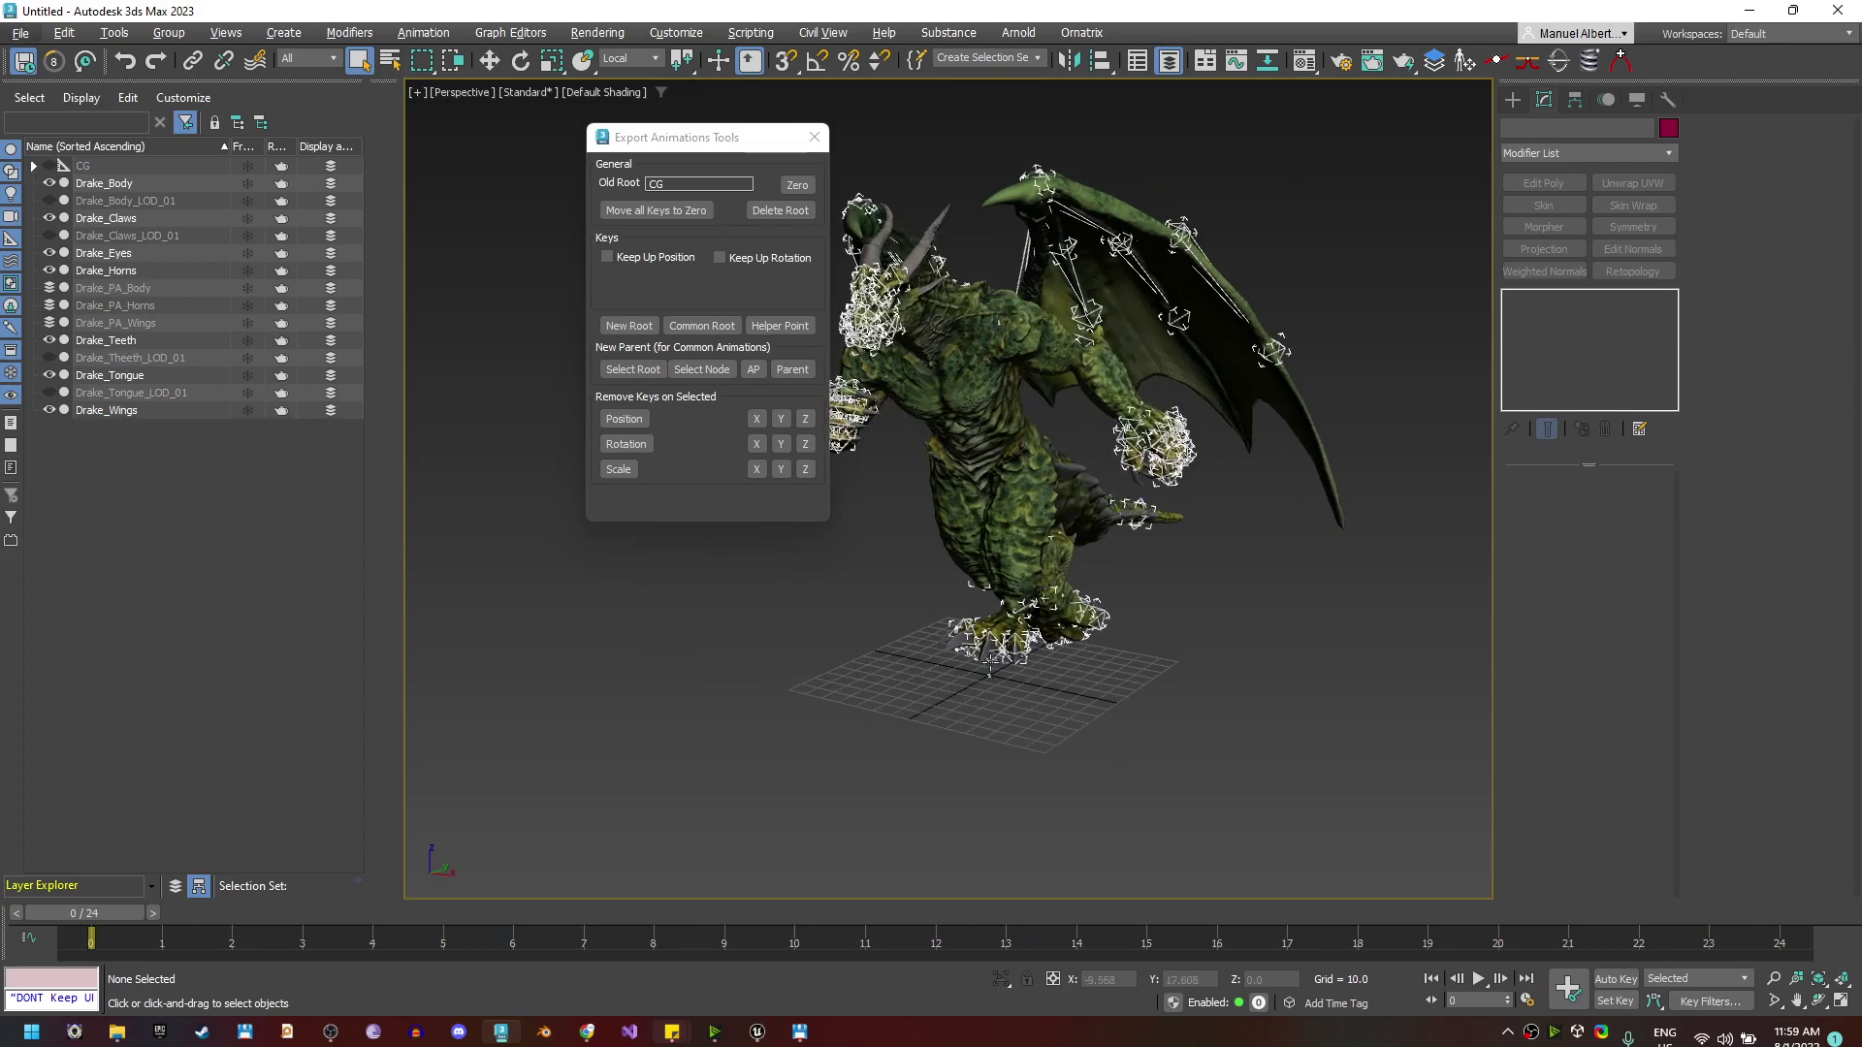
Import WalkLeft.fbx using the Update animation option
left_click(19, 32)
mouse_move(109, 318)
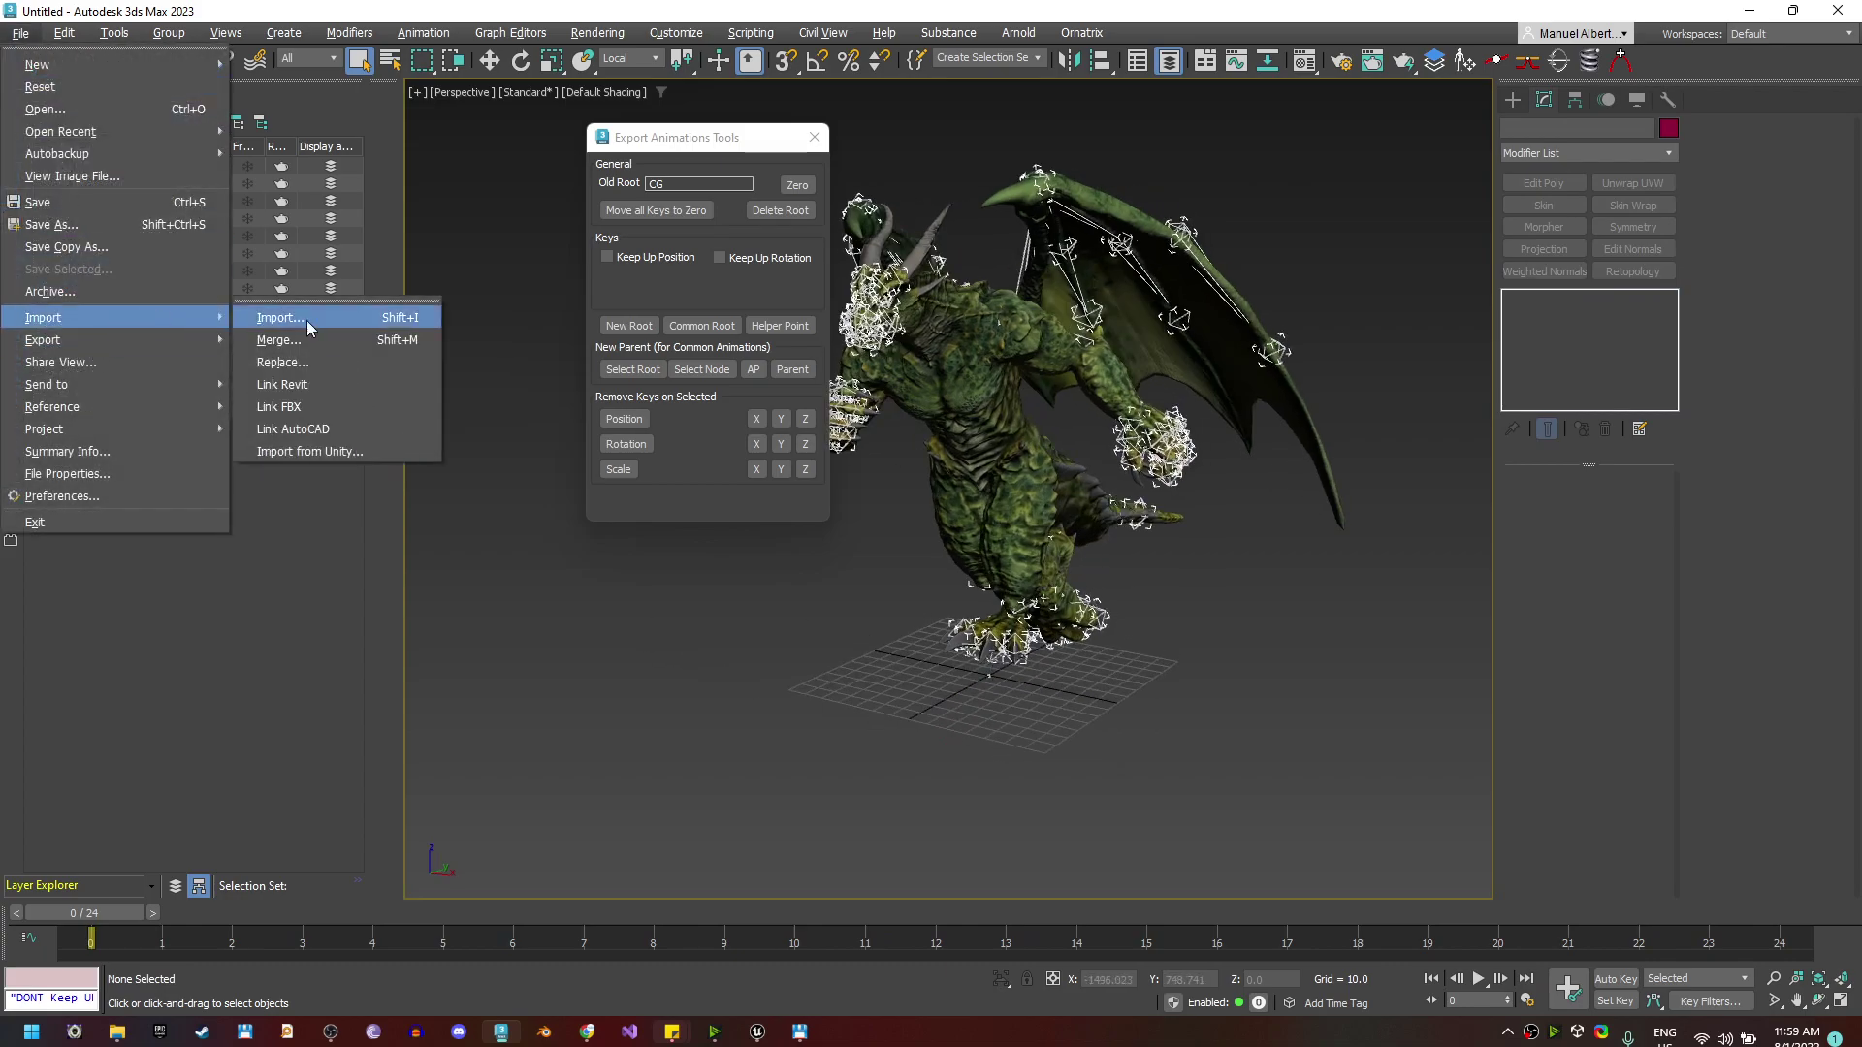
left_click(307, 320)
left_click(277, 275)
left_click(1181, 860)
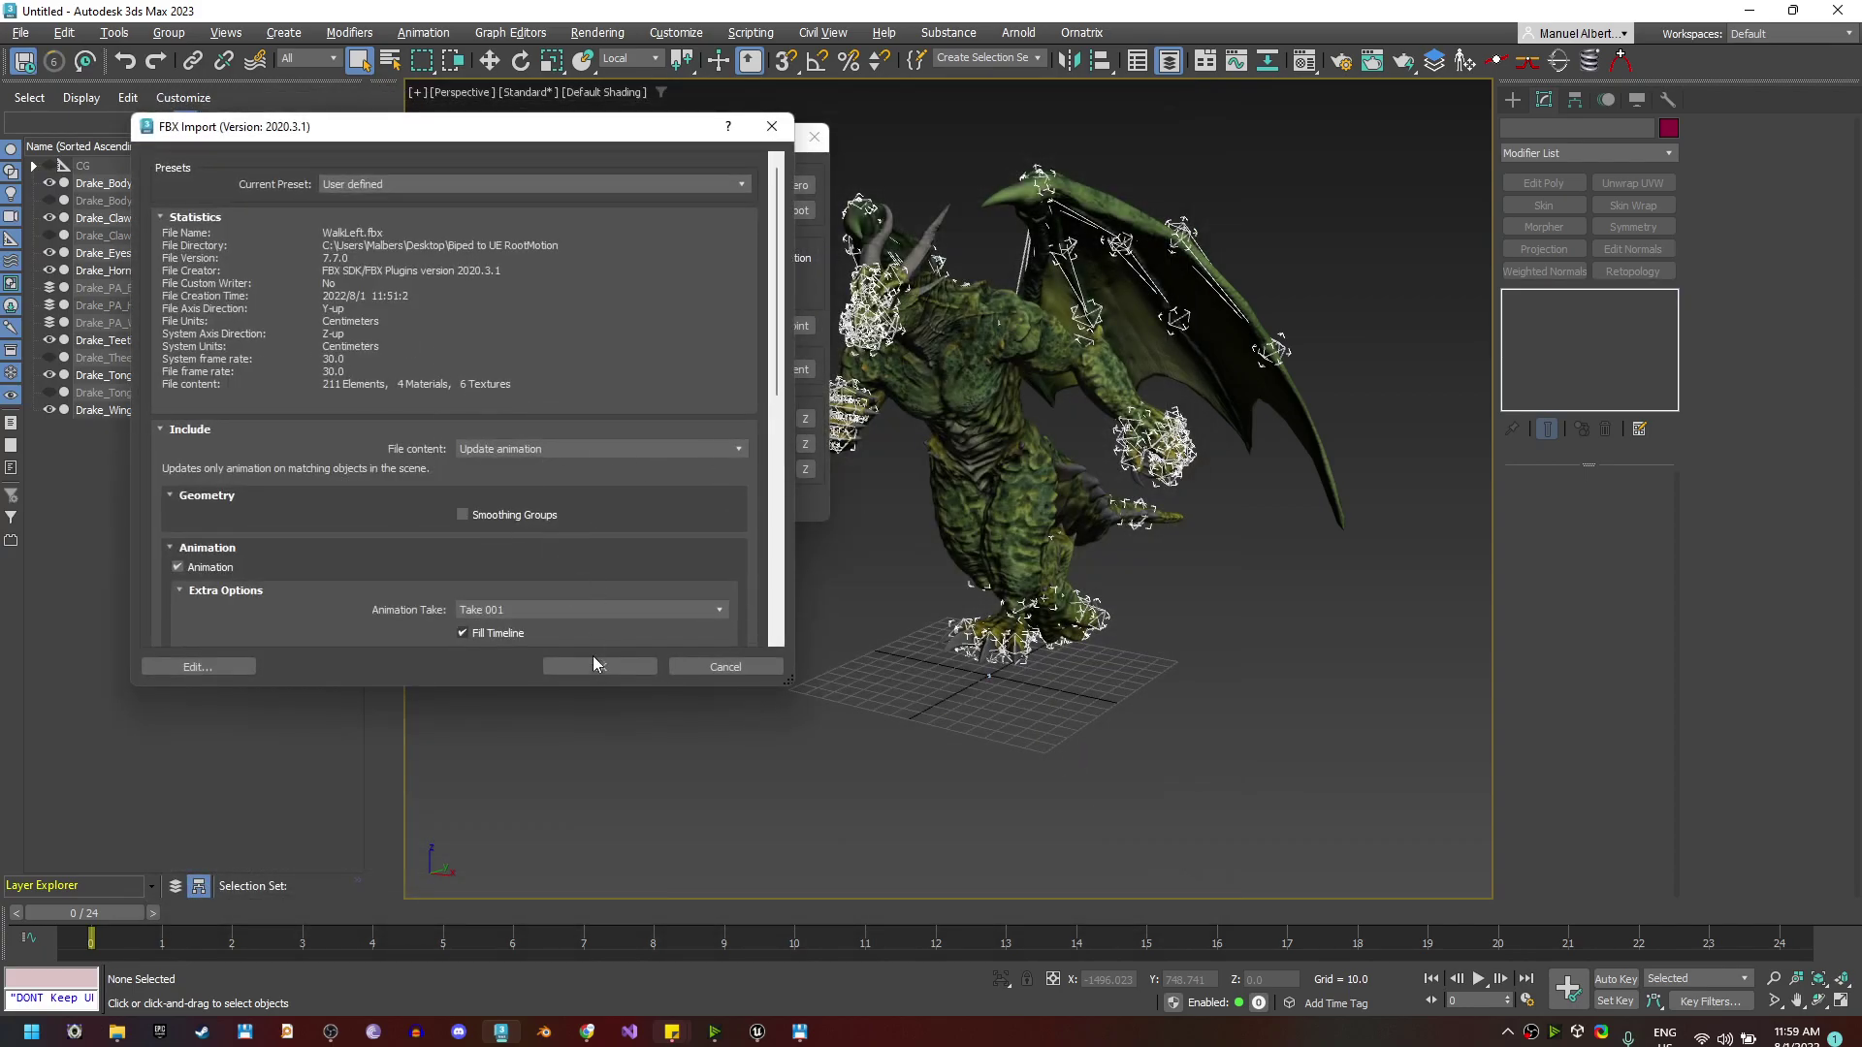
left_click(599, 665)
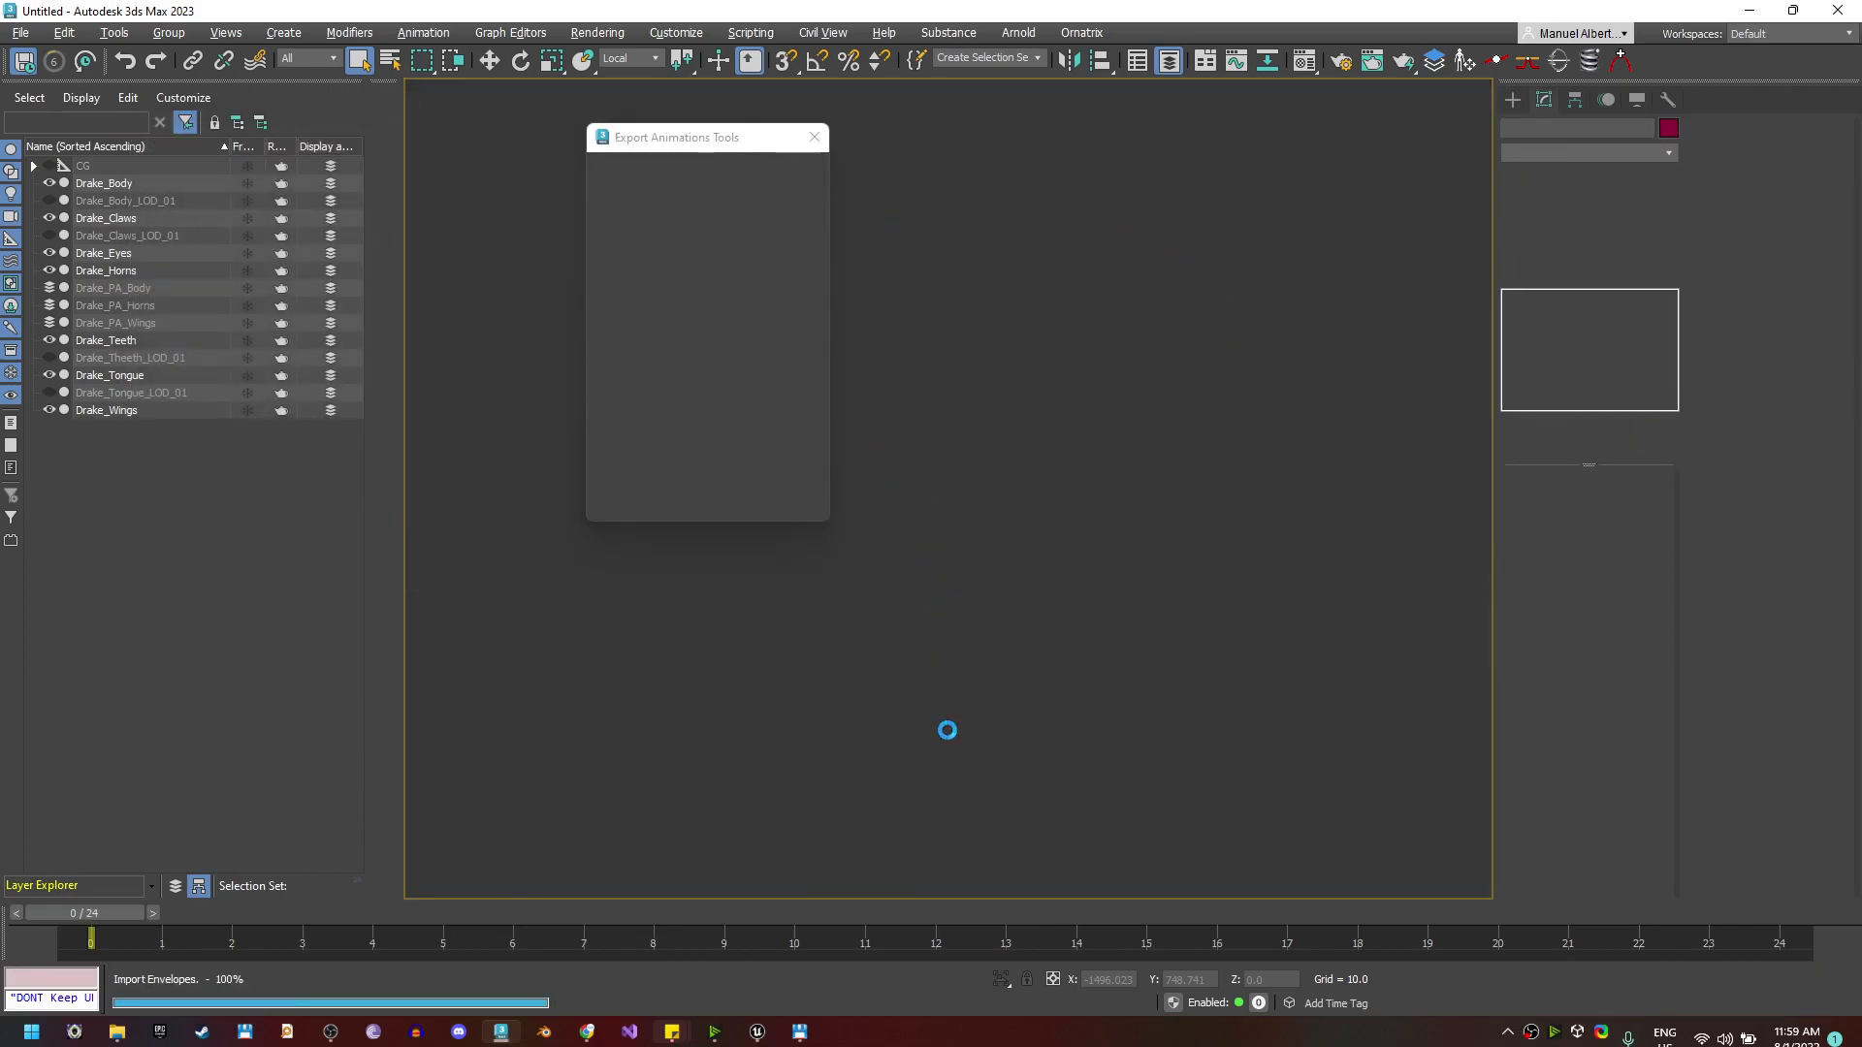
left_click(1264, 817)
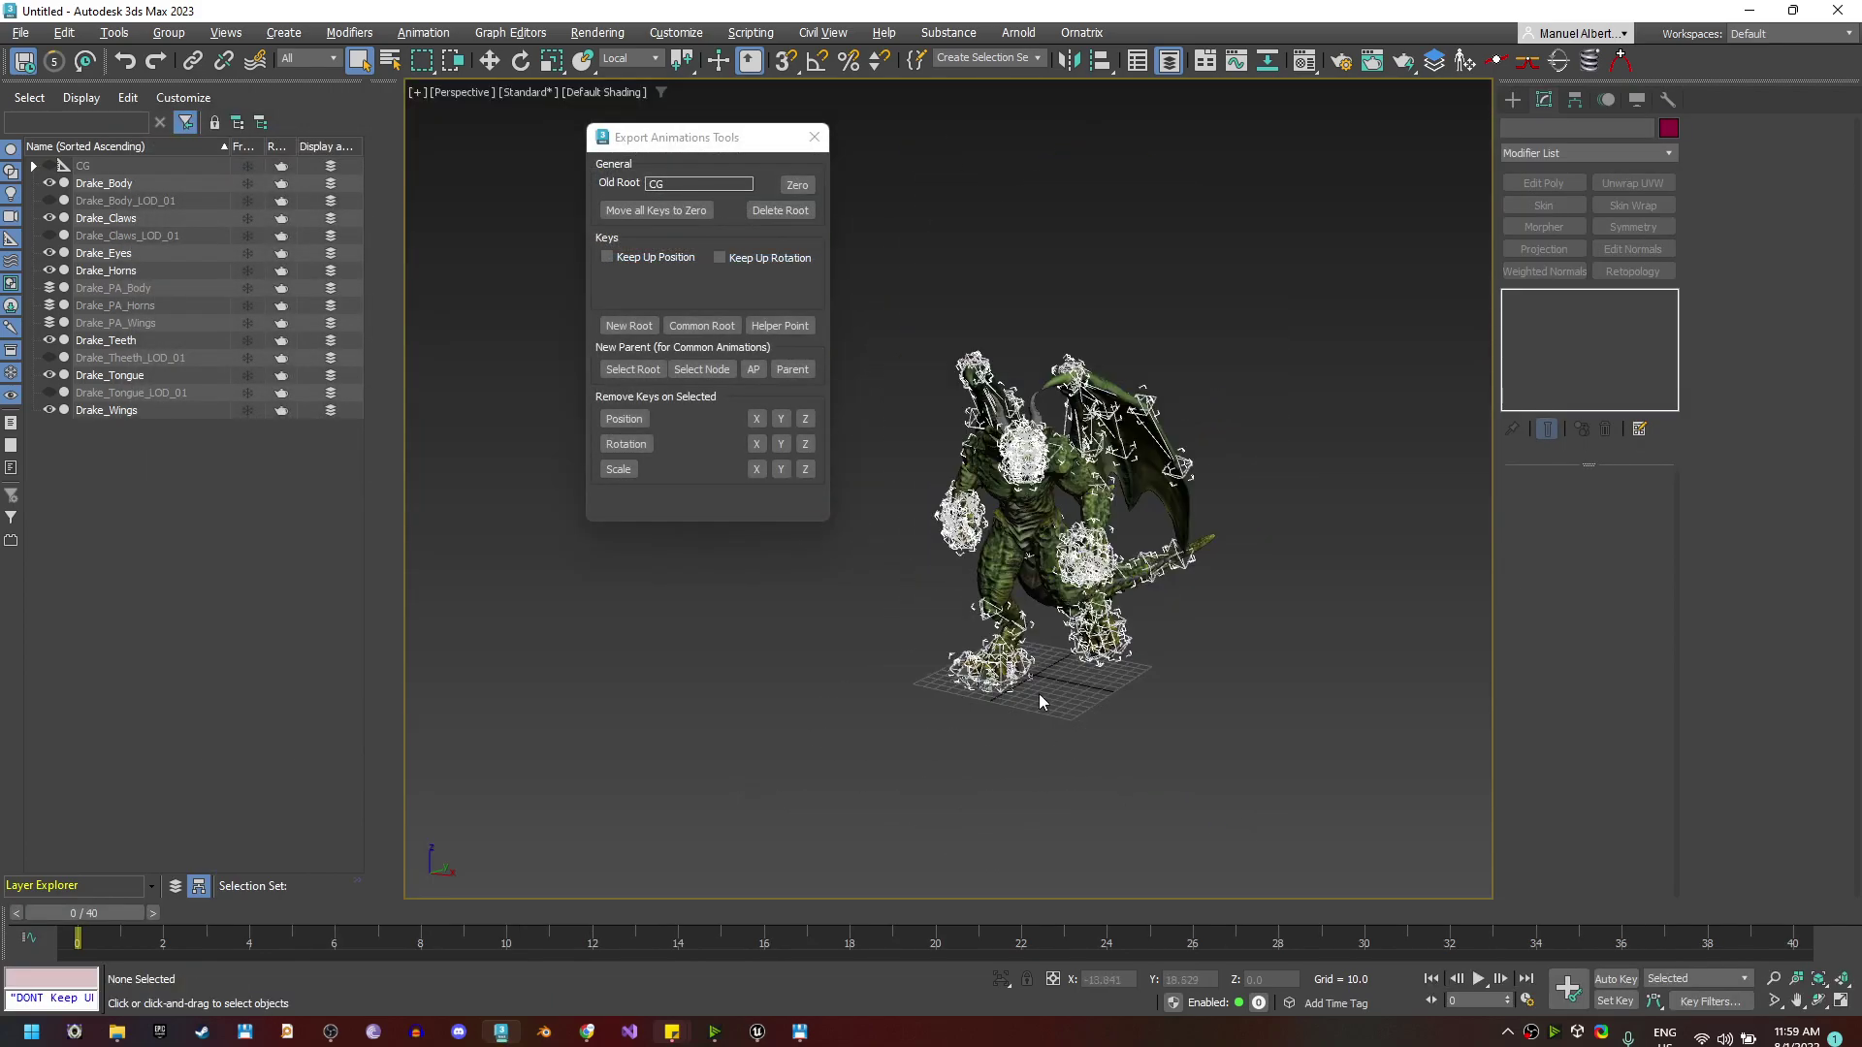
Preview the walk-left animation and create a new Root for CG with Keep Up Rotation enabled
left_click_drag(145, 919, 1470, 1010)
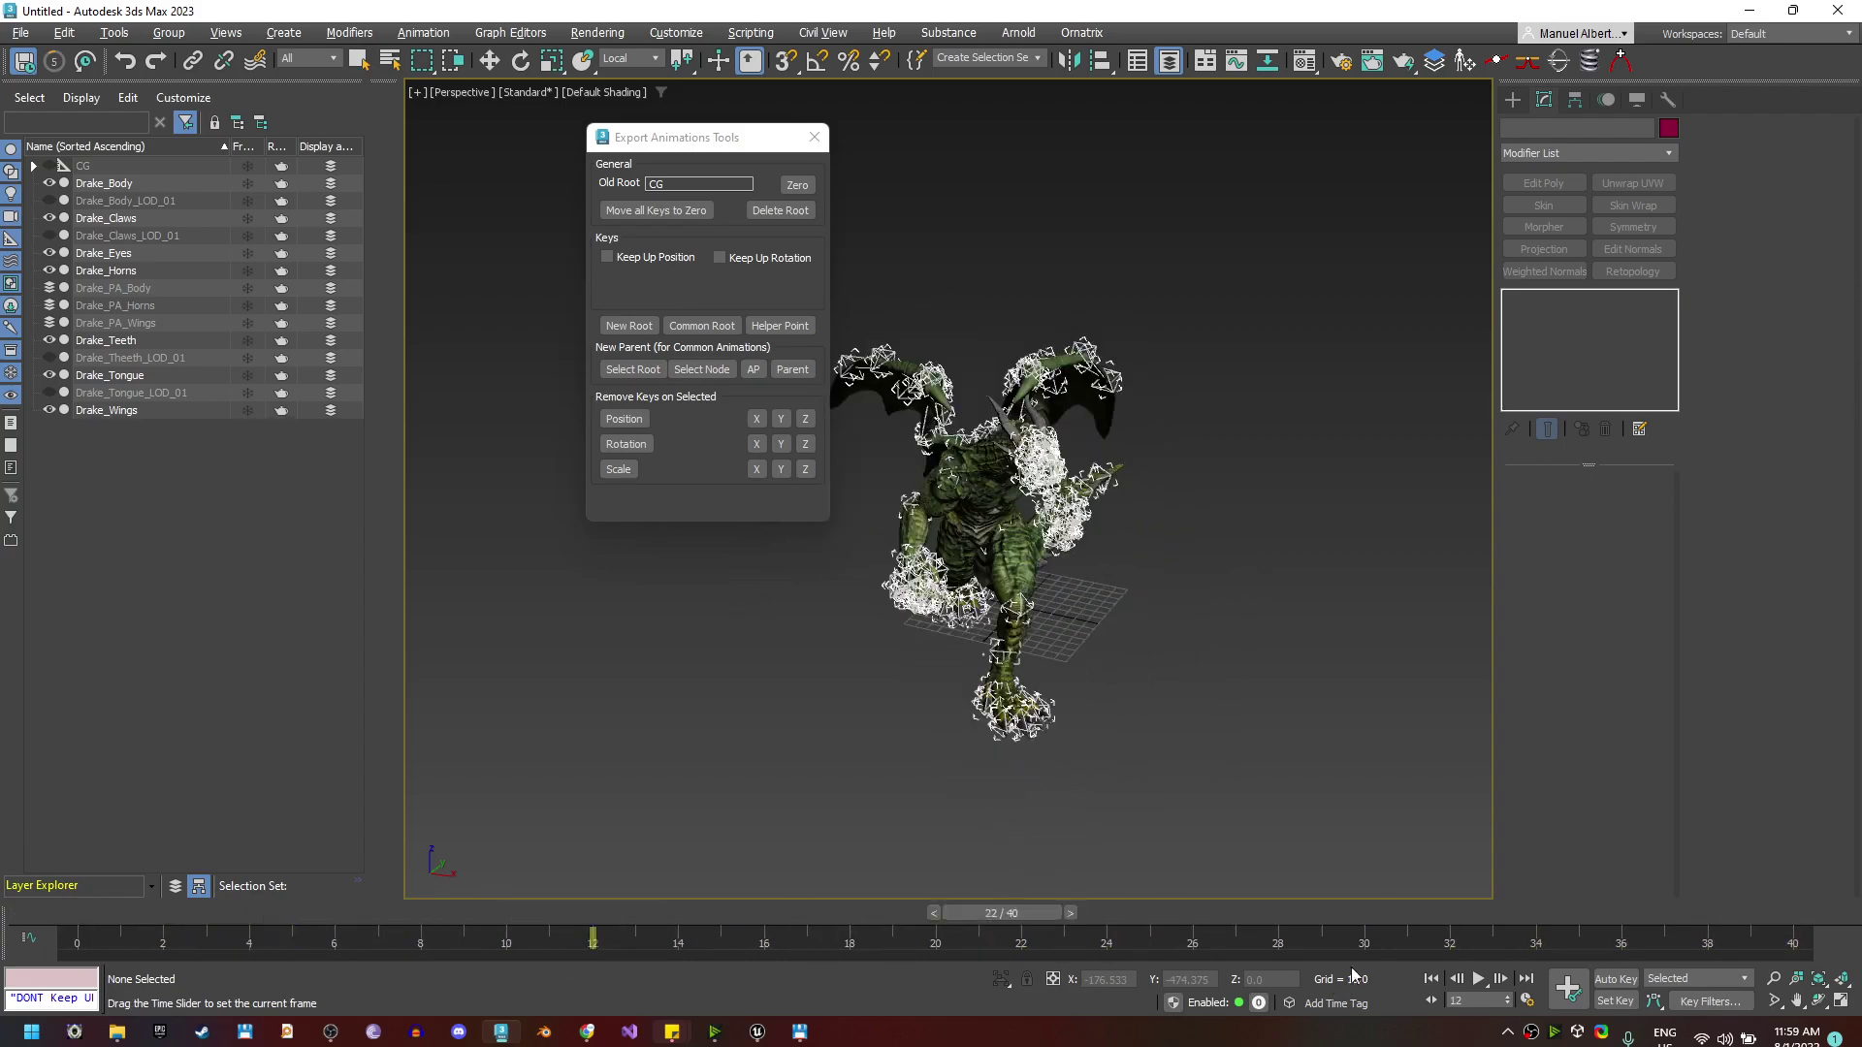
left_click_drag(1352, 975, 88, 693)
left_click(747, 259)
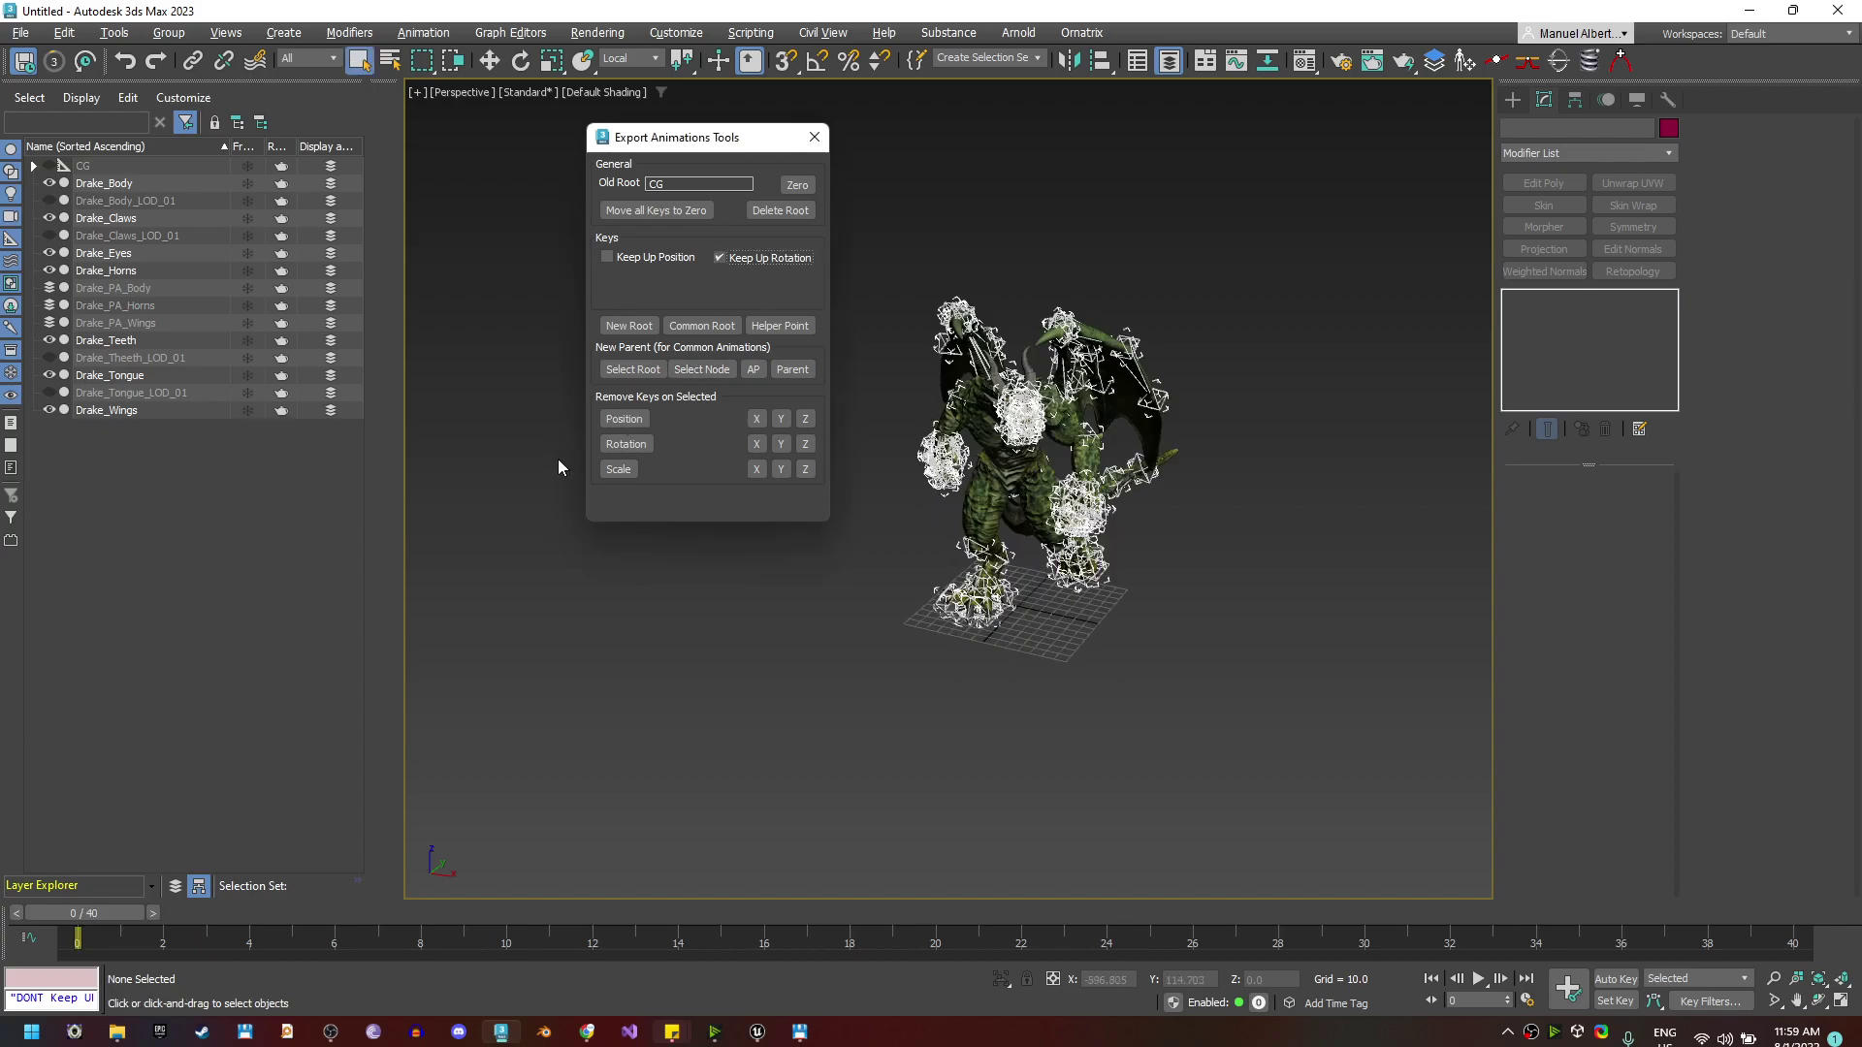
left_click(611, 332)
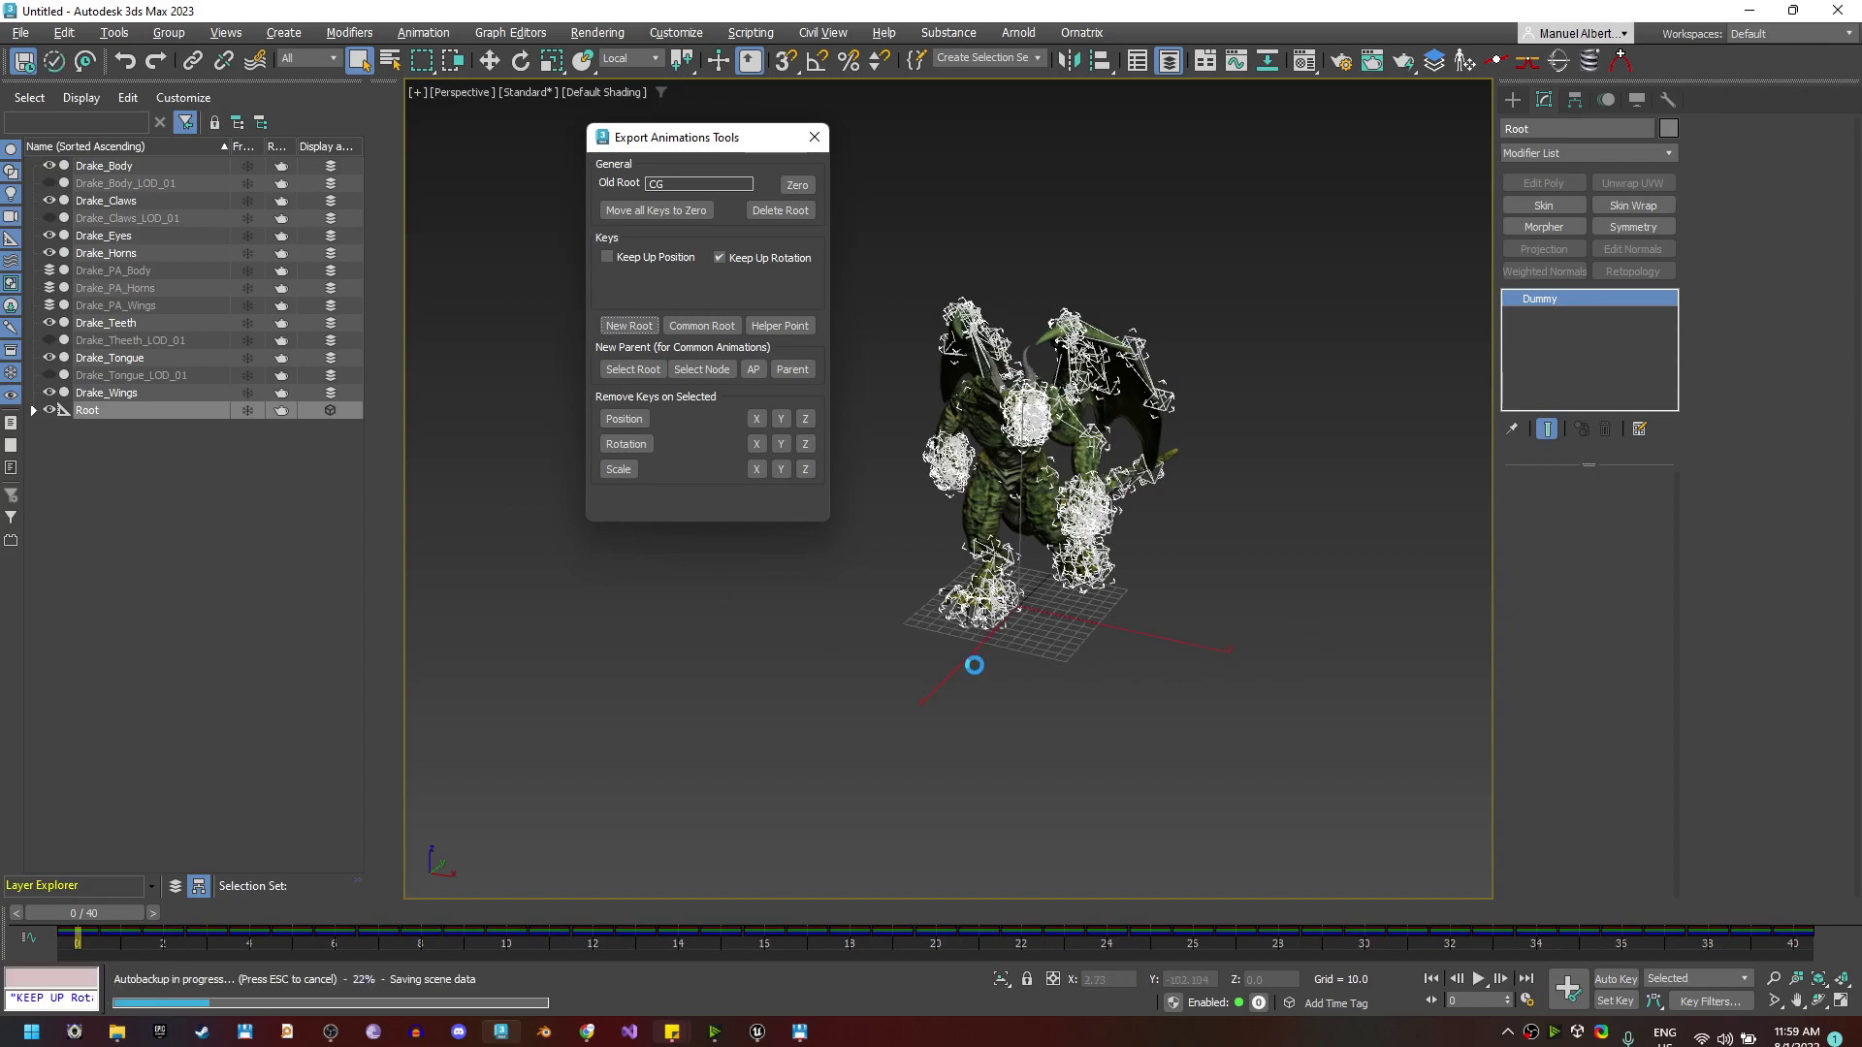
middle_click_drag(1071, 657, 1028, 676)
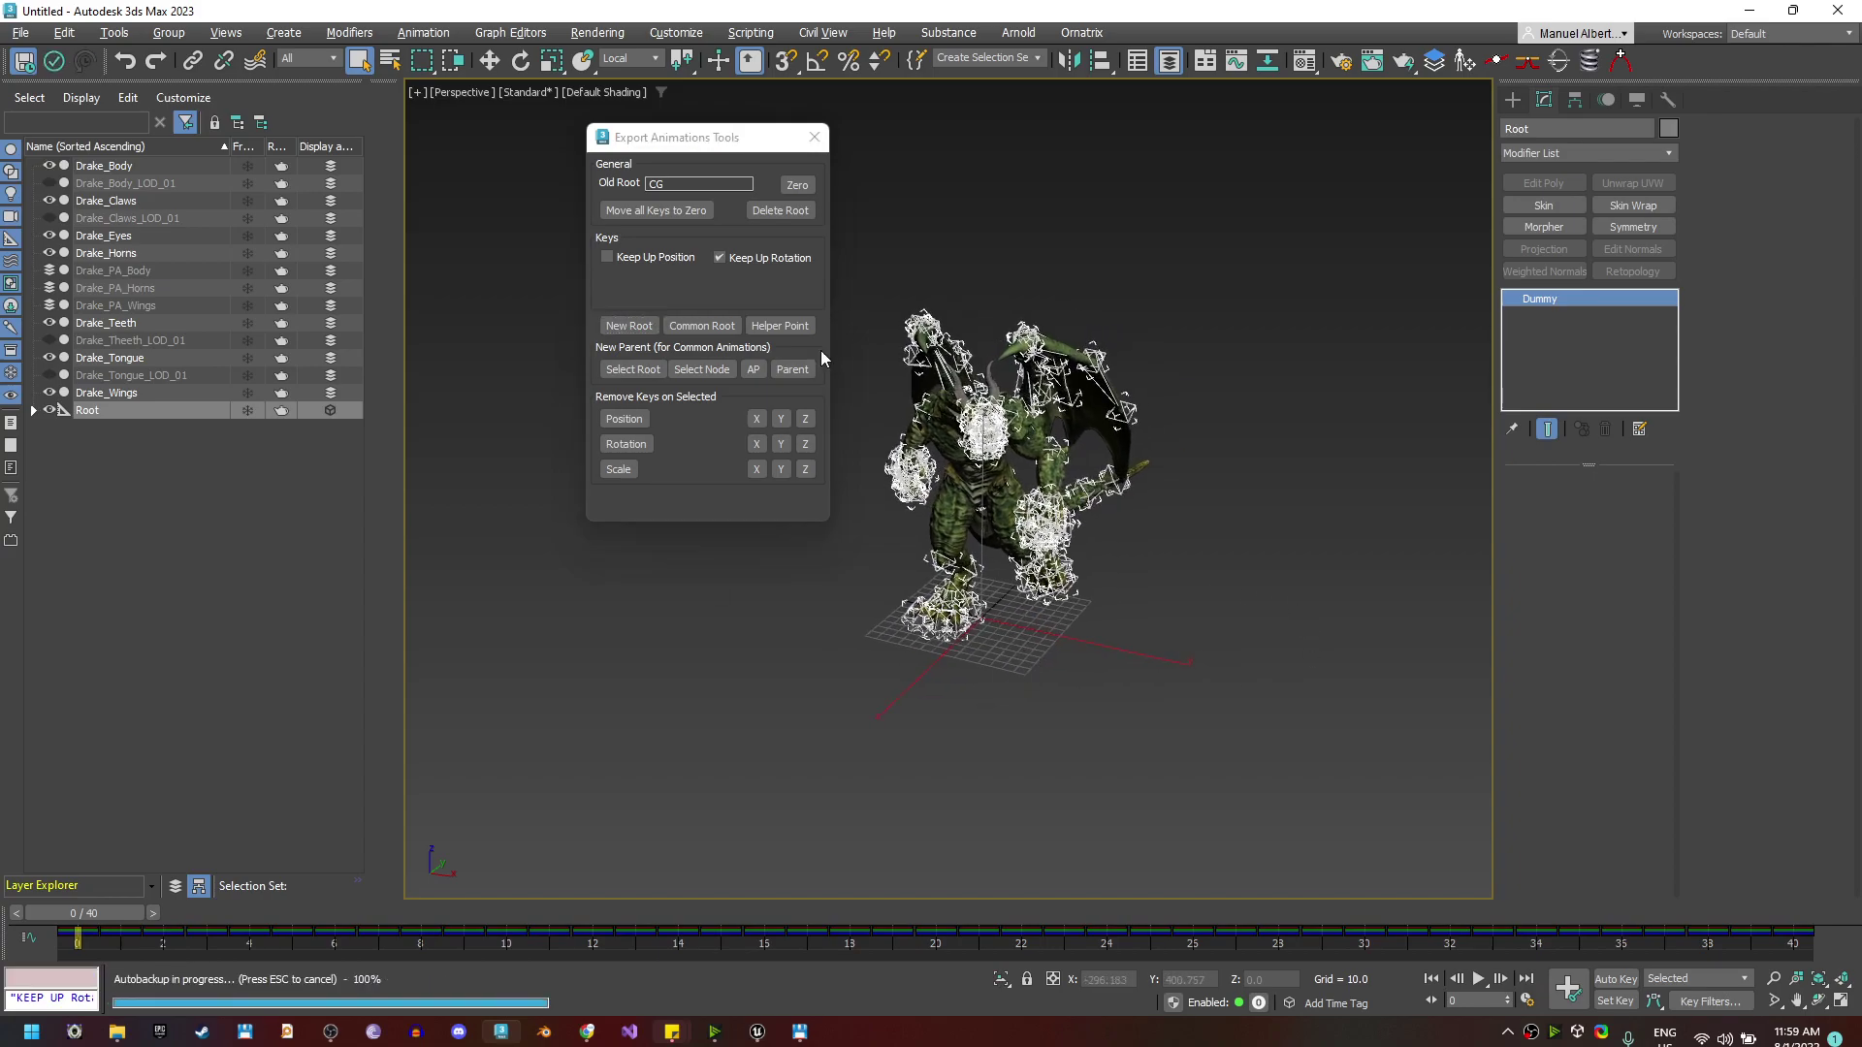
Scrub the timeline with Root and its child CG selected to examine the walk-left motion
mouse_move(90, 916)
left_mouse_down()
mouse_move(778, 966)
mouse_move(867, 981)
mouse_move(574, 976)
mouse_move(952, 1009)
mouse_move(1793, 979)
mouse_move(548, 897)
mouse_move(526, 874)
mouse_move(1629, 926)
mouse_move(78, 916)
left_mouse_up()
key("q")
left_click(33, 410)
left_click(101, 429)
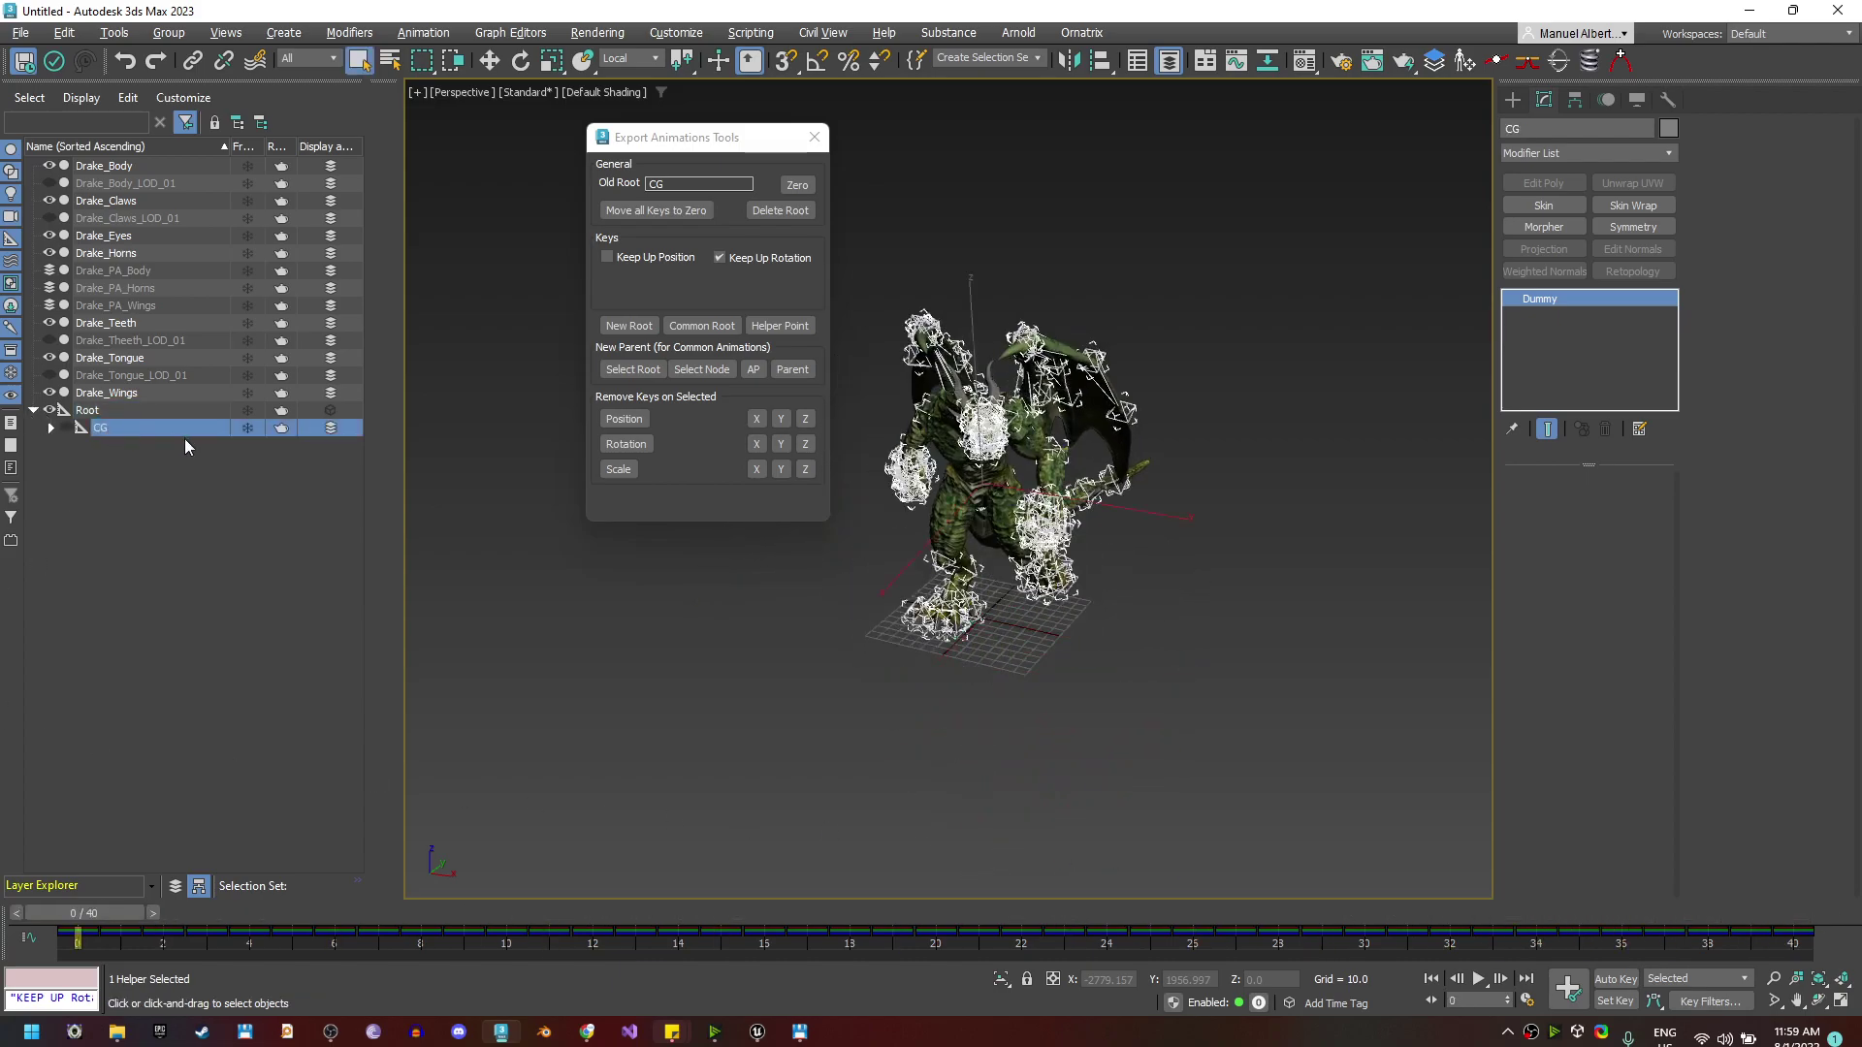
middle_click_drag(738, 565, 793, 589, "alt")
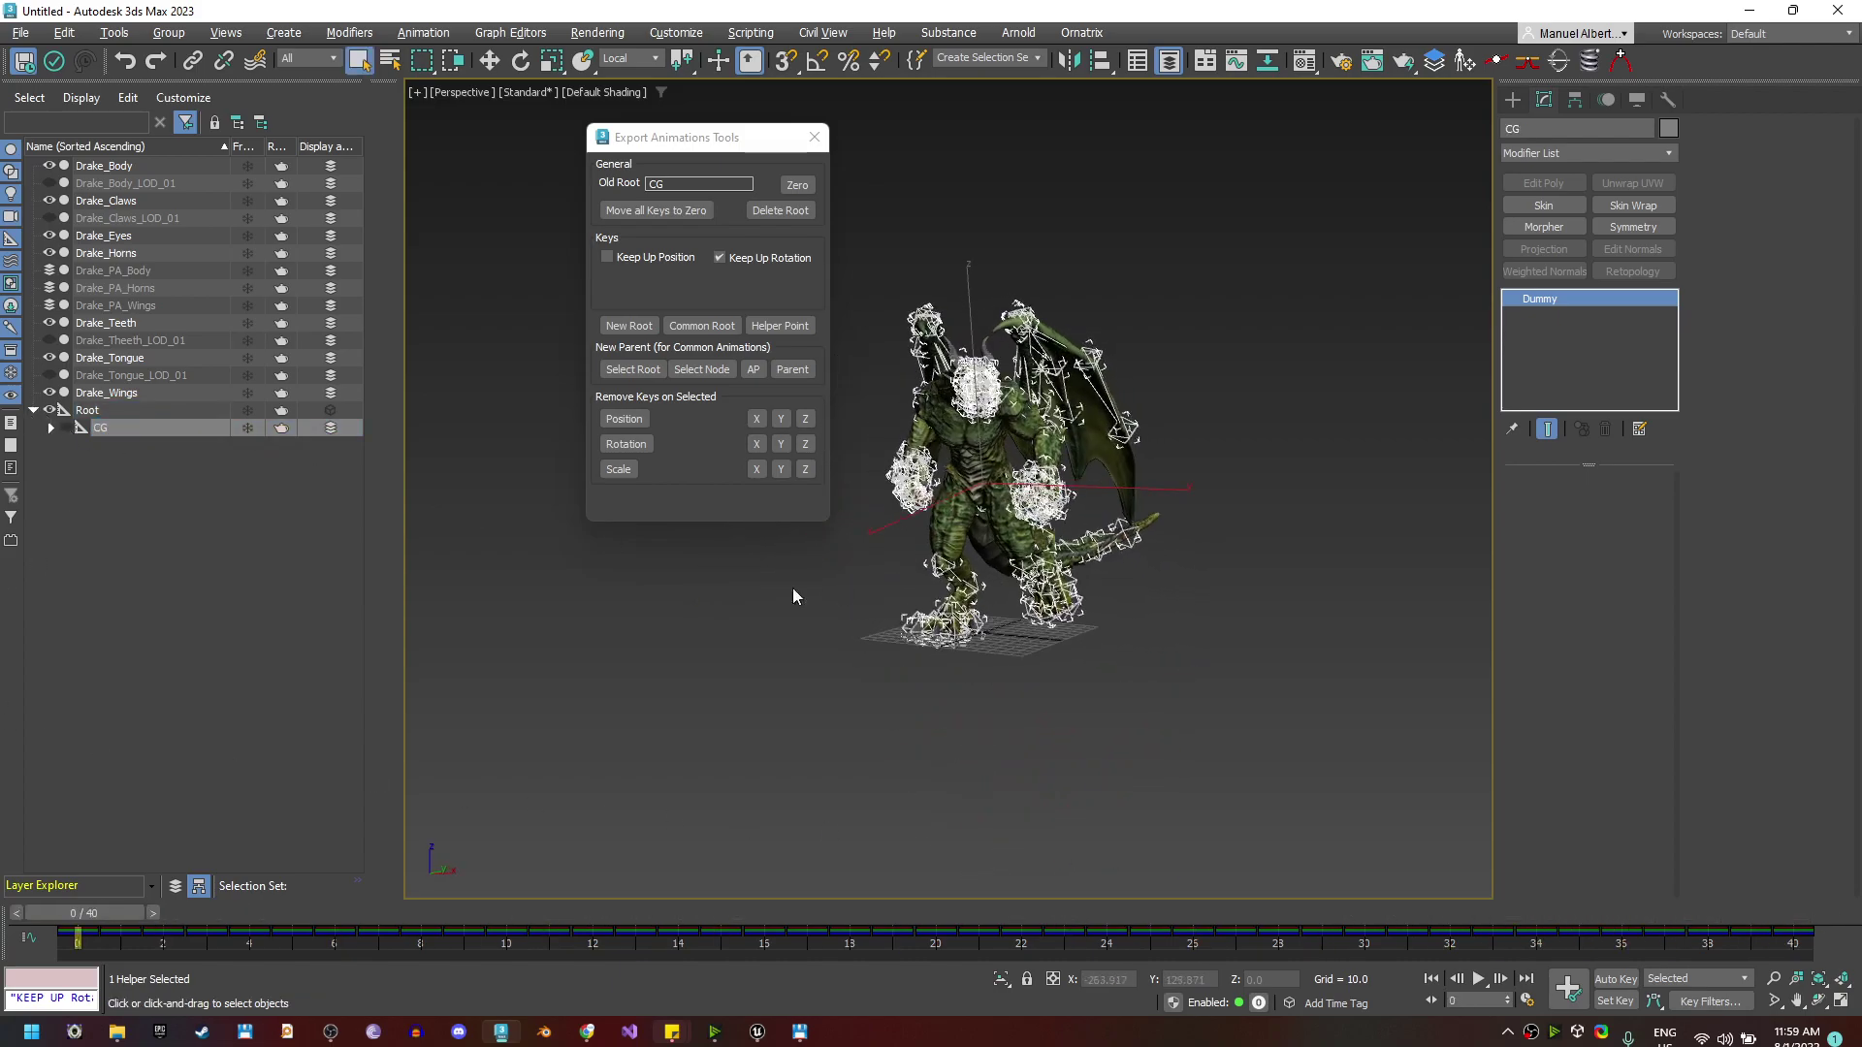
middle_click_drag(894, 656, 949, 683, "alt")
left_click(108, 410)
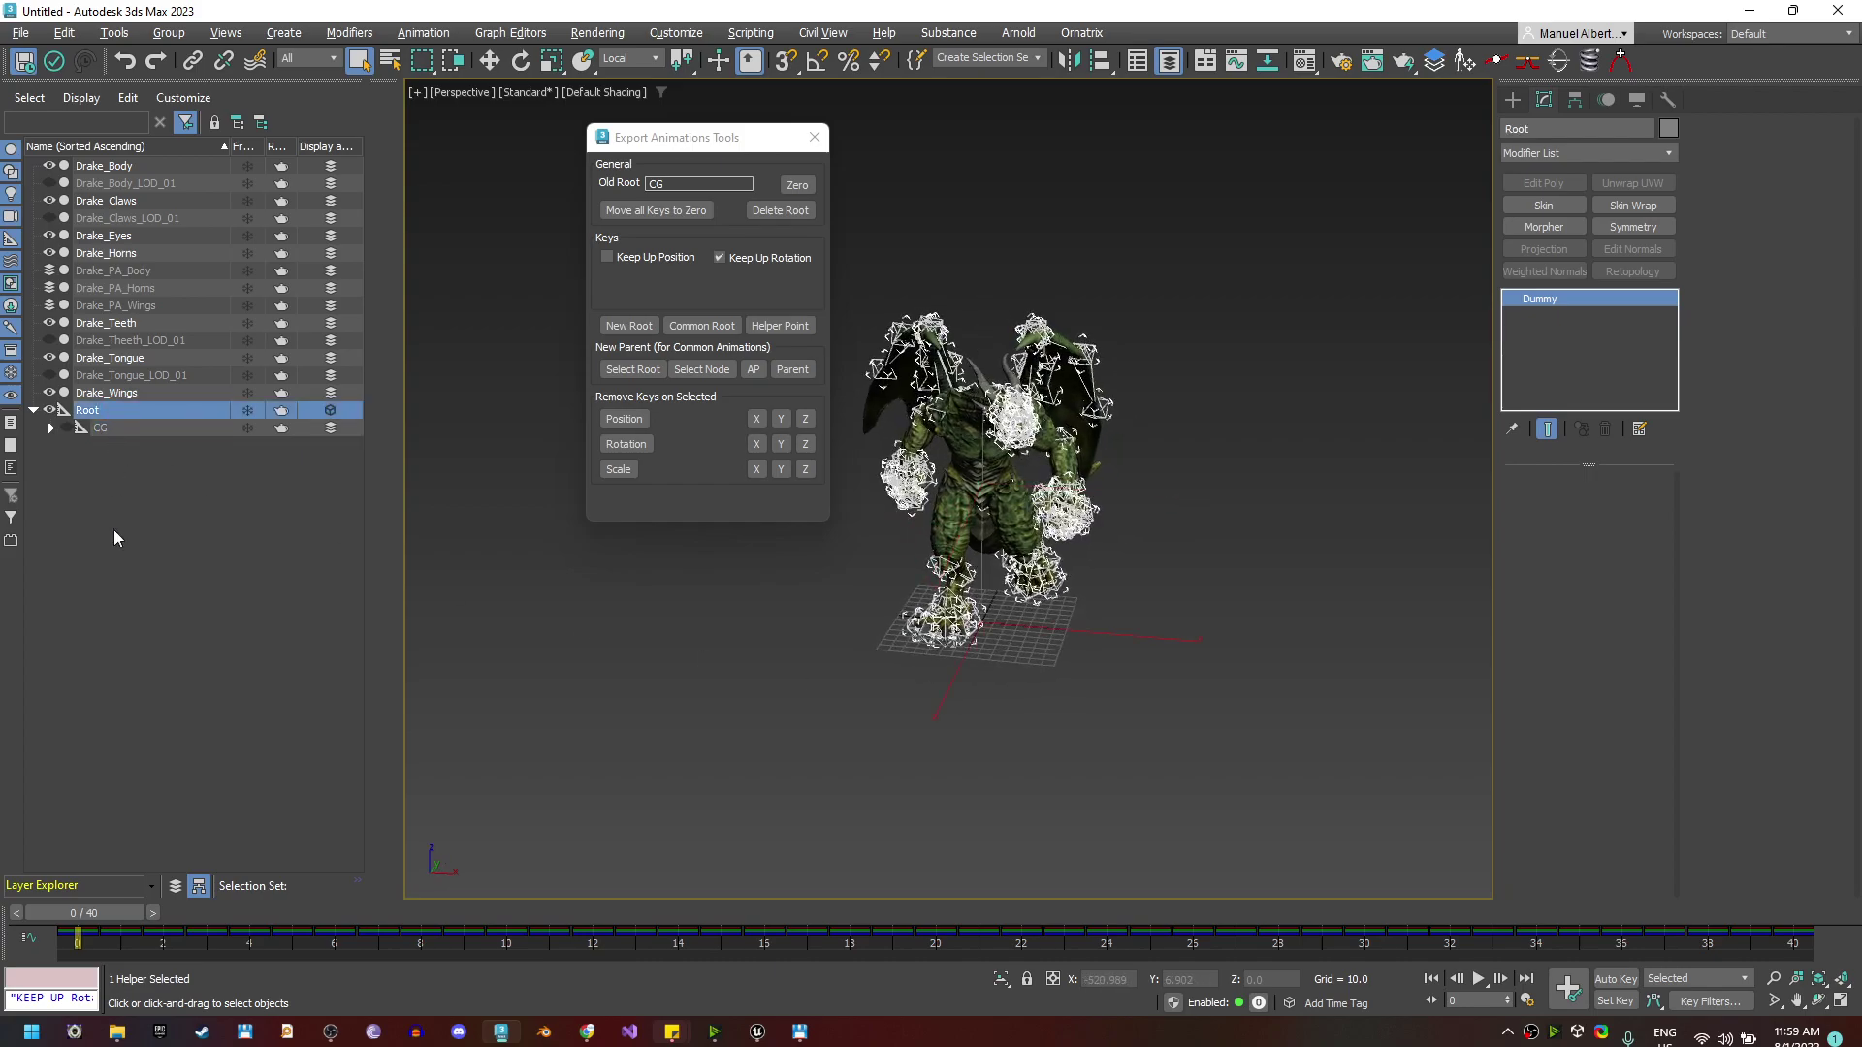
mouse_move(73, 912)
left_mouse_down()
mouse_move(578, 962)
mouse_move(671, 919)
mouse_move(47, 912)
left_mouse_up()
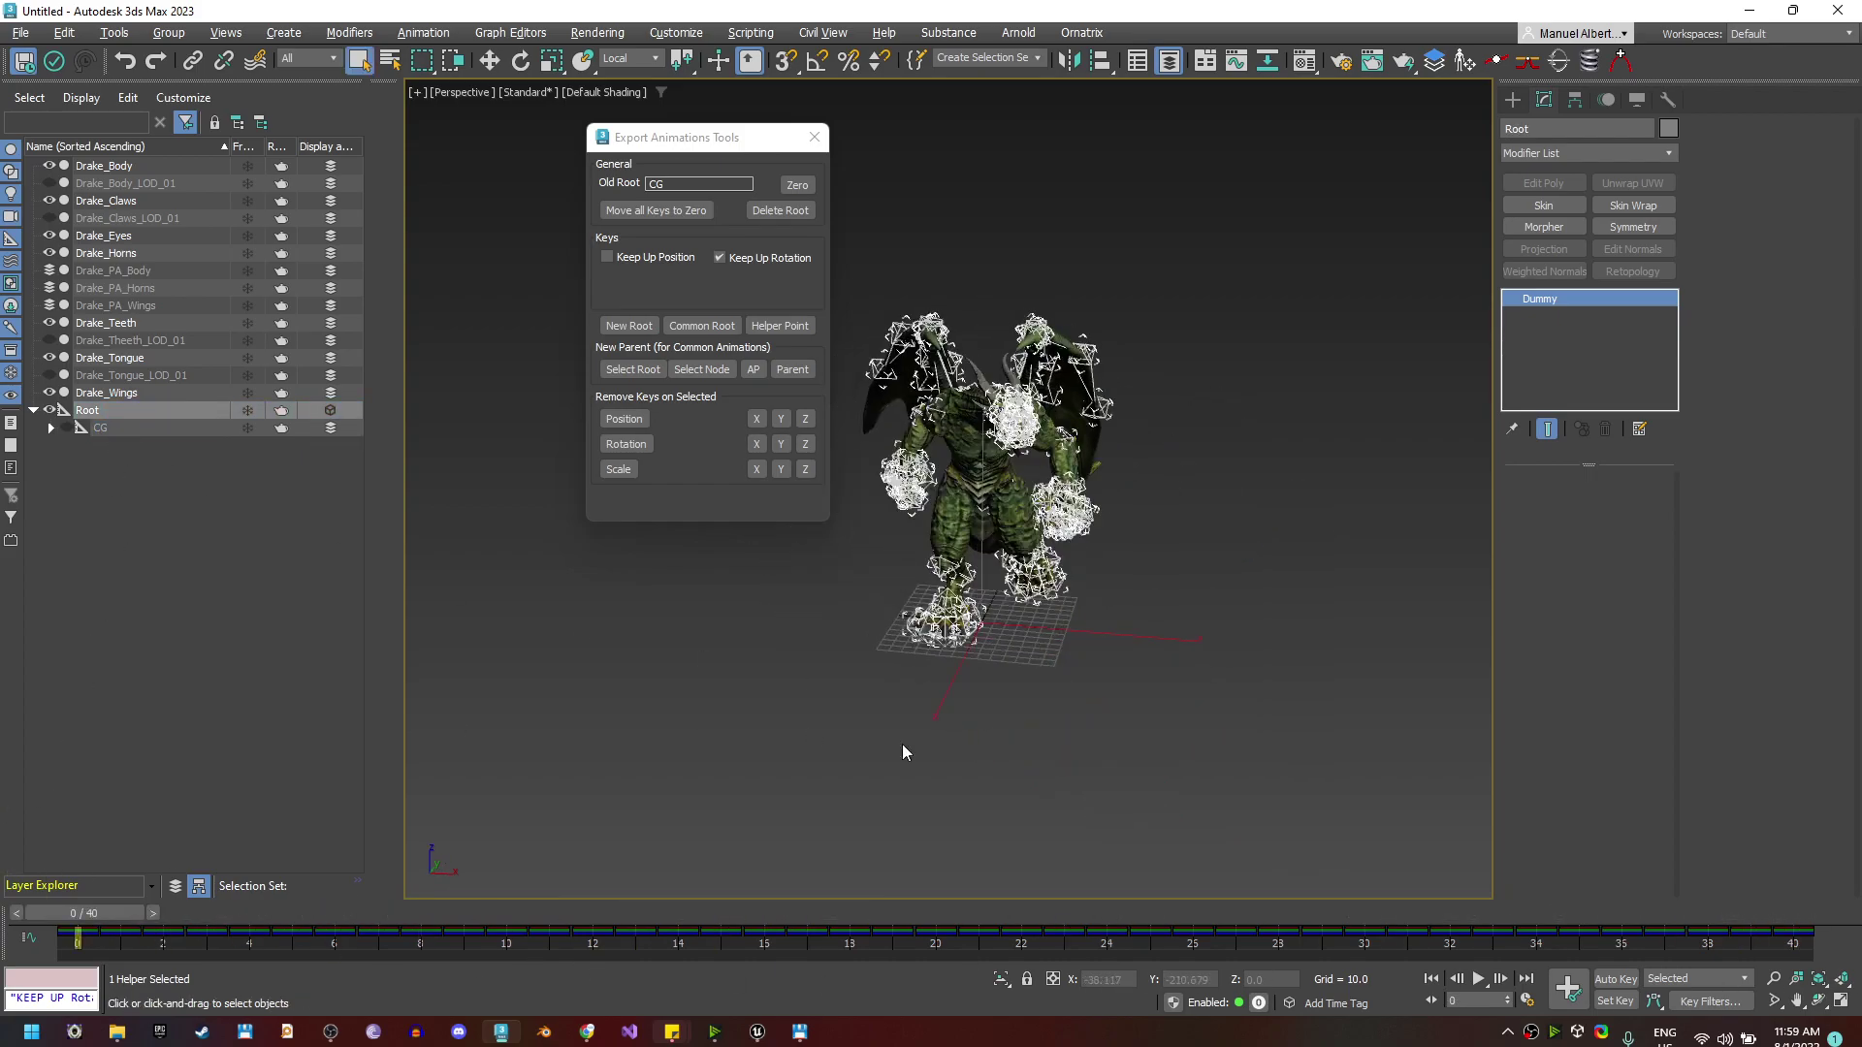
Select the whole character with its rig and Root, and remove the scale keys from the selection
middle_click_drag(901, 743, 1047, 741)
left_click_drag(933, 201, 1580, 795)
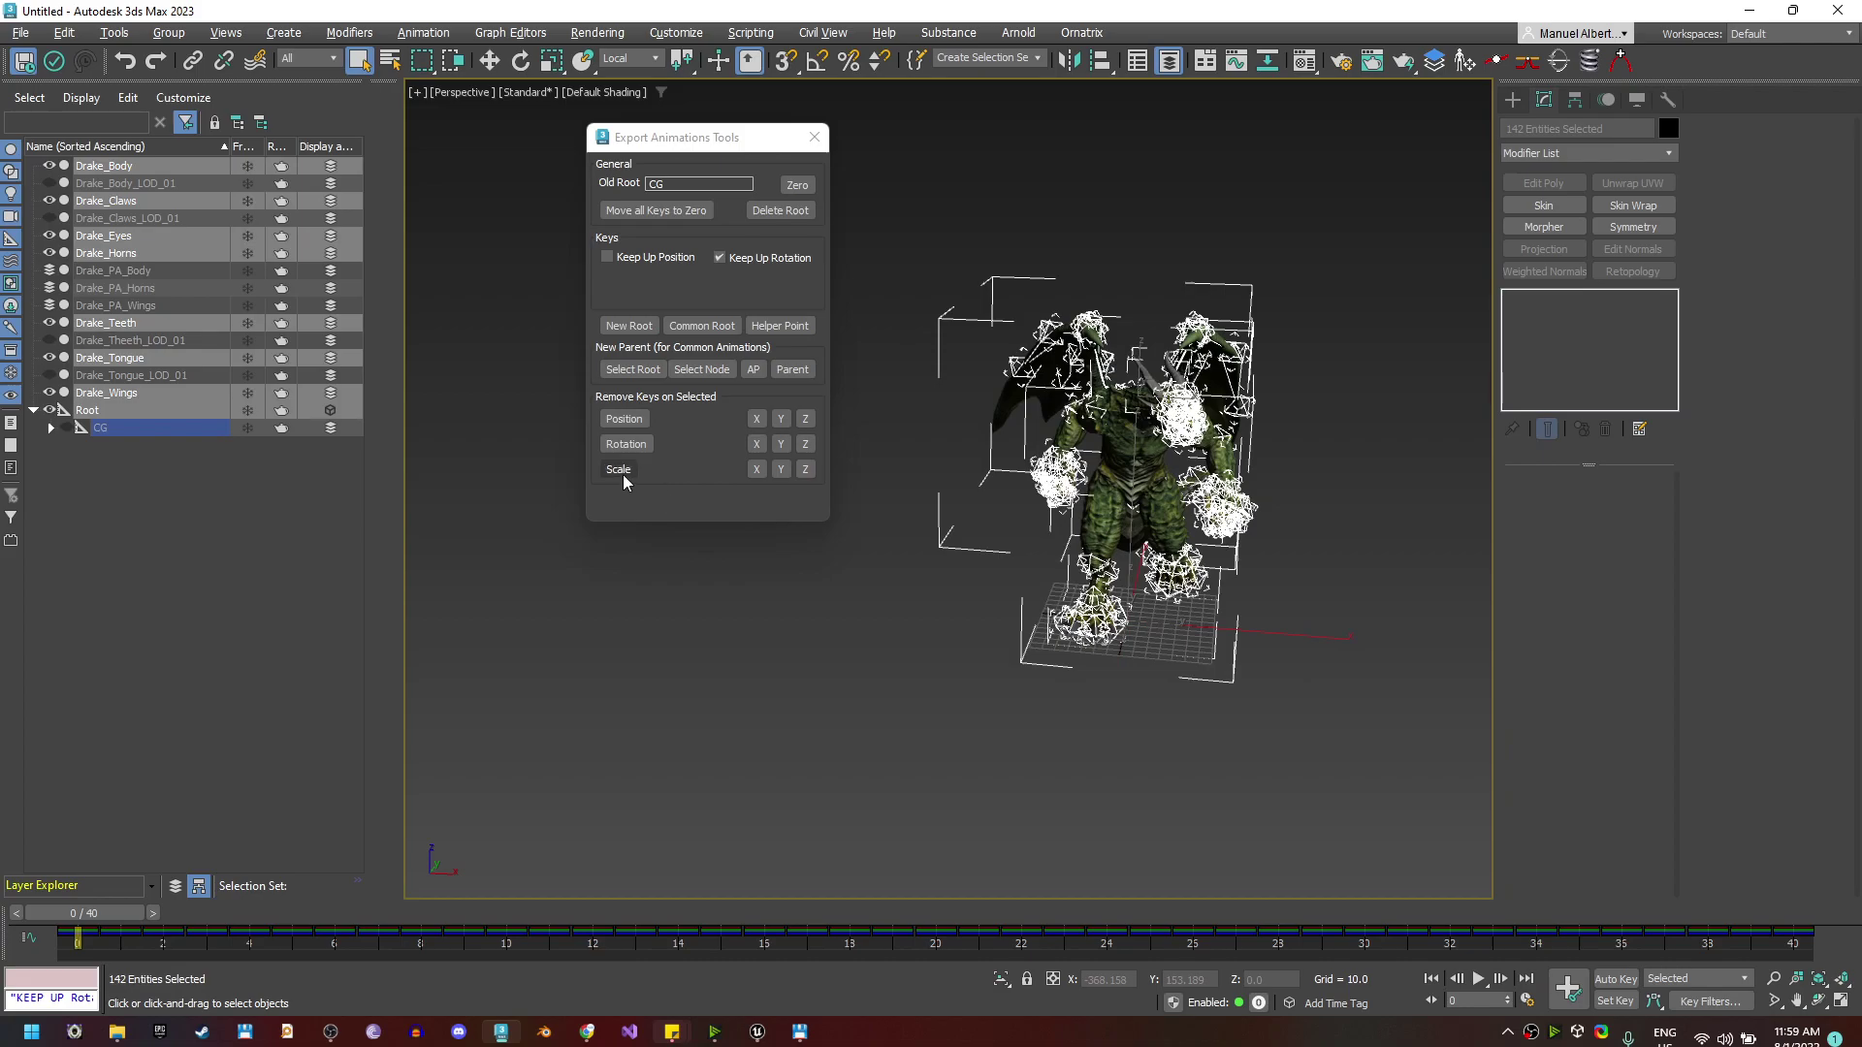
middle_click_drag(1029, 700, 878, 682)
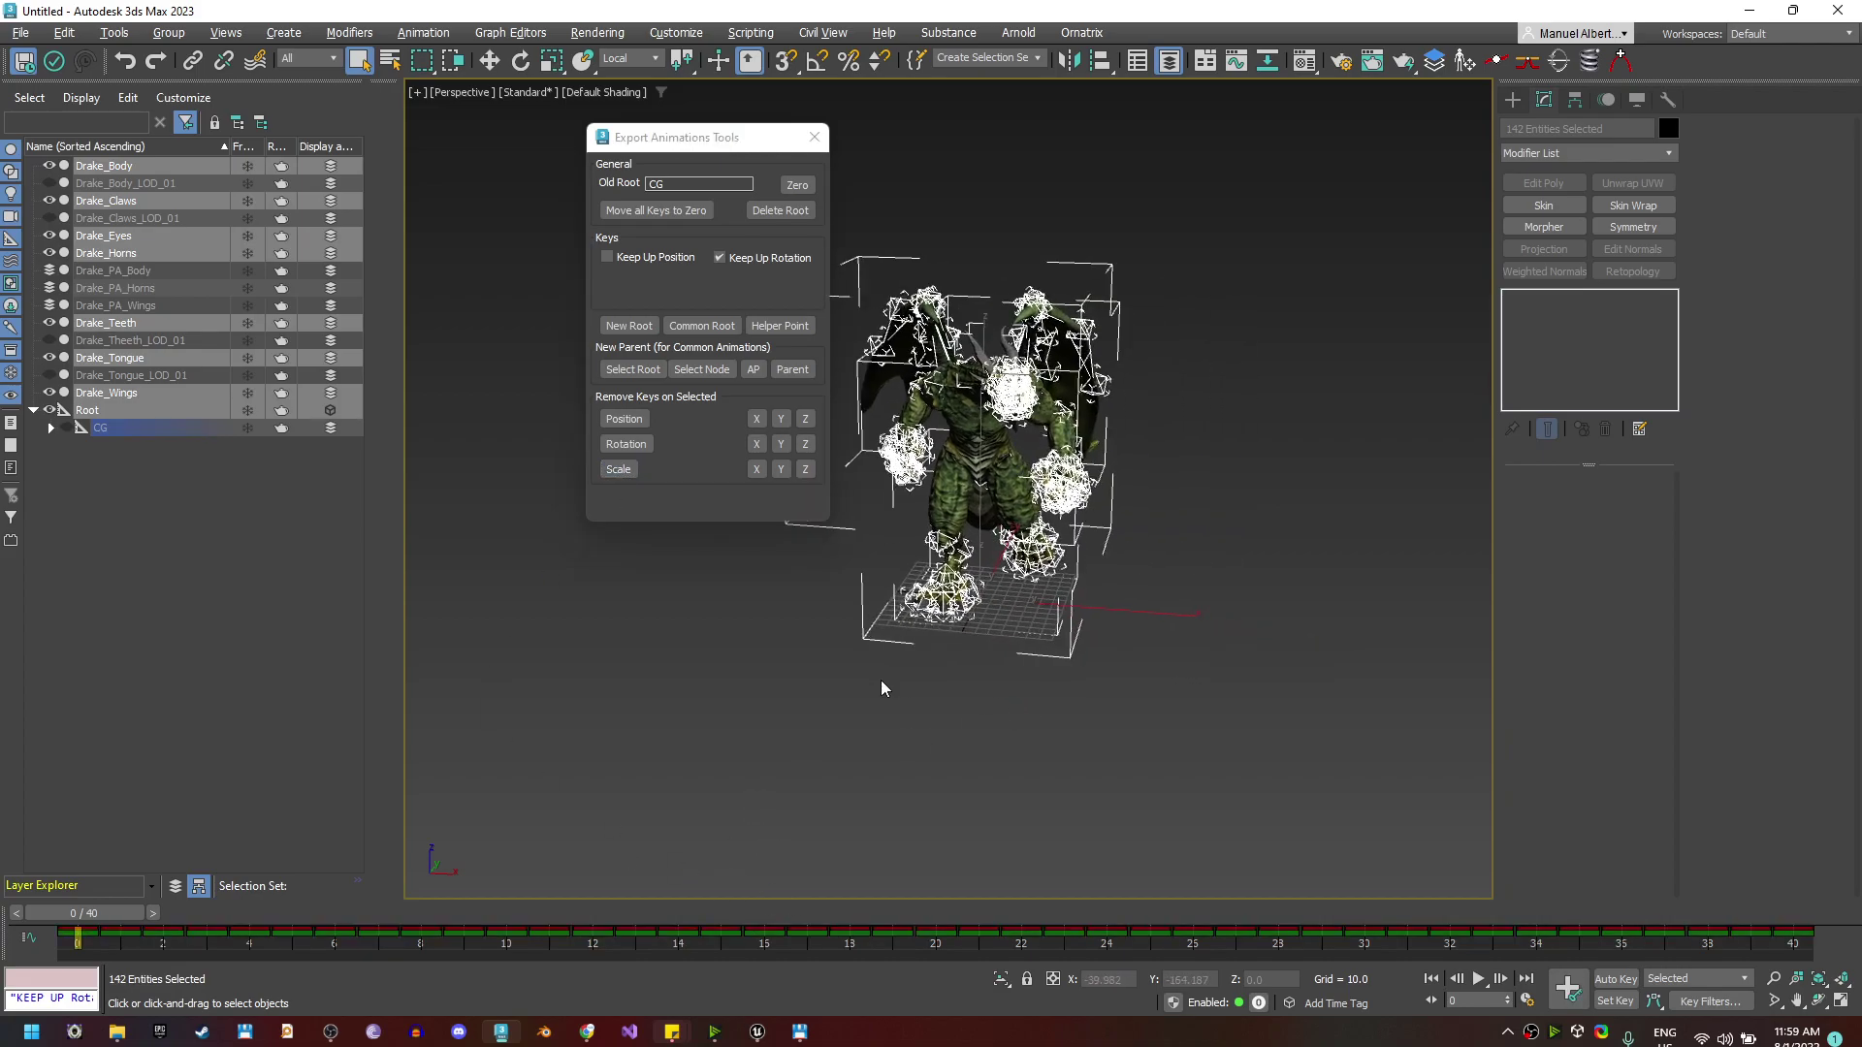
left_click(1317, 607)
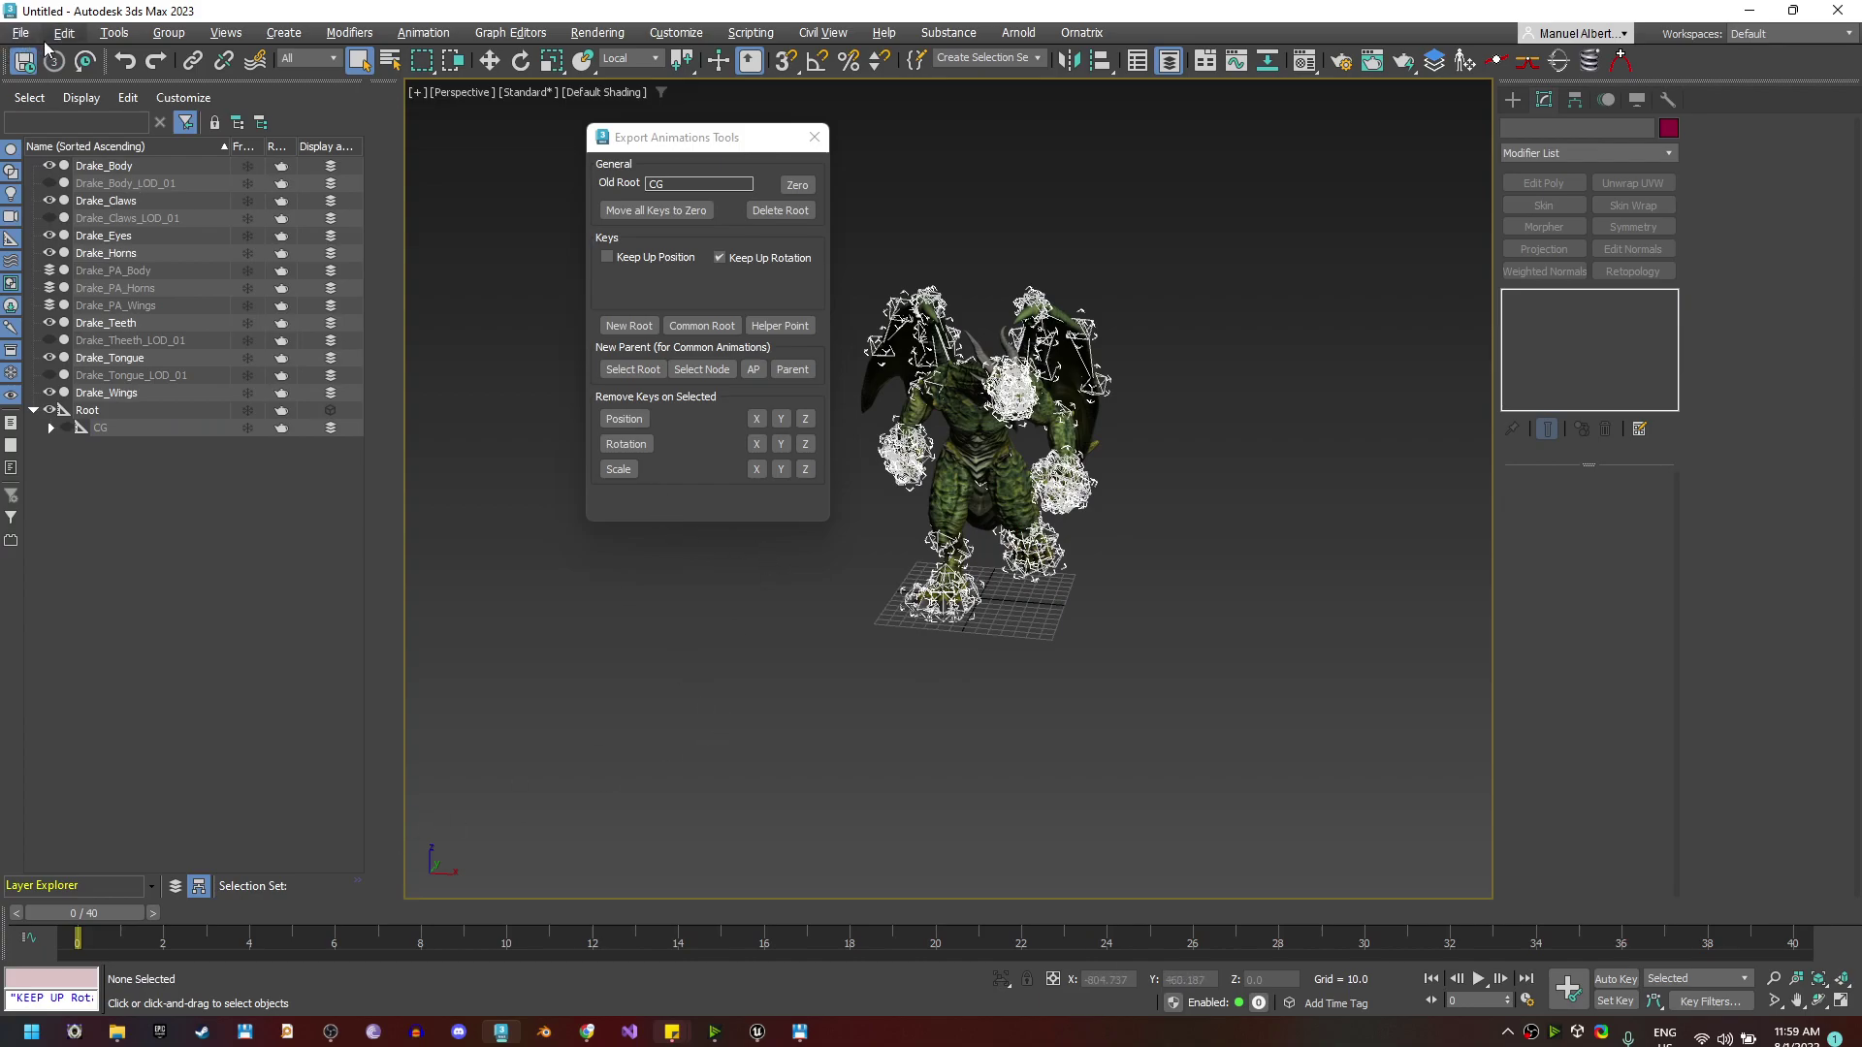
Export the walk-left animation as FBX with the Default preset, overwriting WalkLeft.fbx
left_click(19, 32)
mouse_move(97, 333)
left_click(277, 347)
double_click(291, 275)
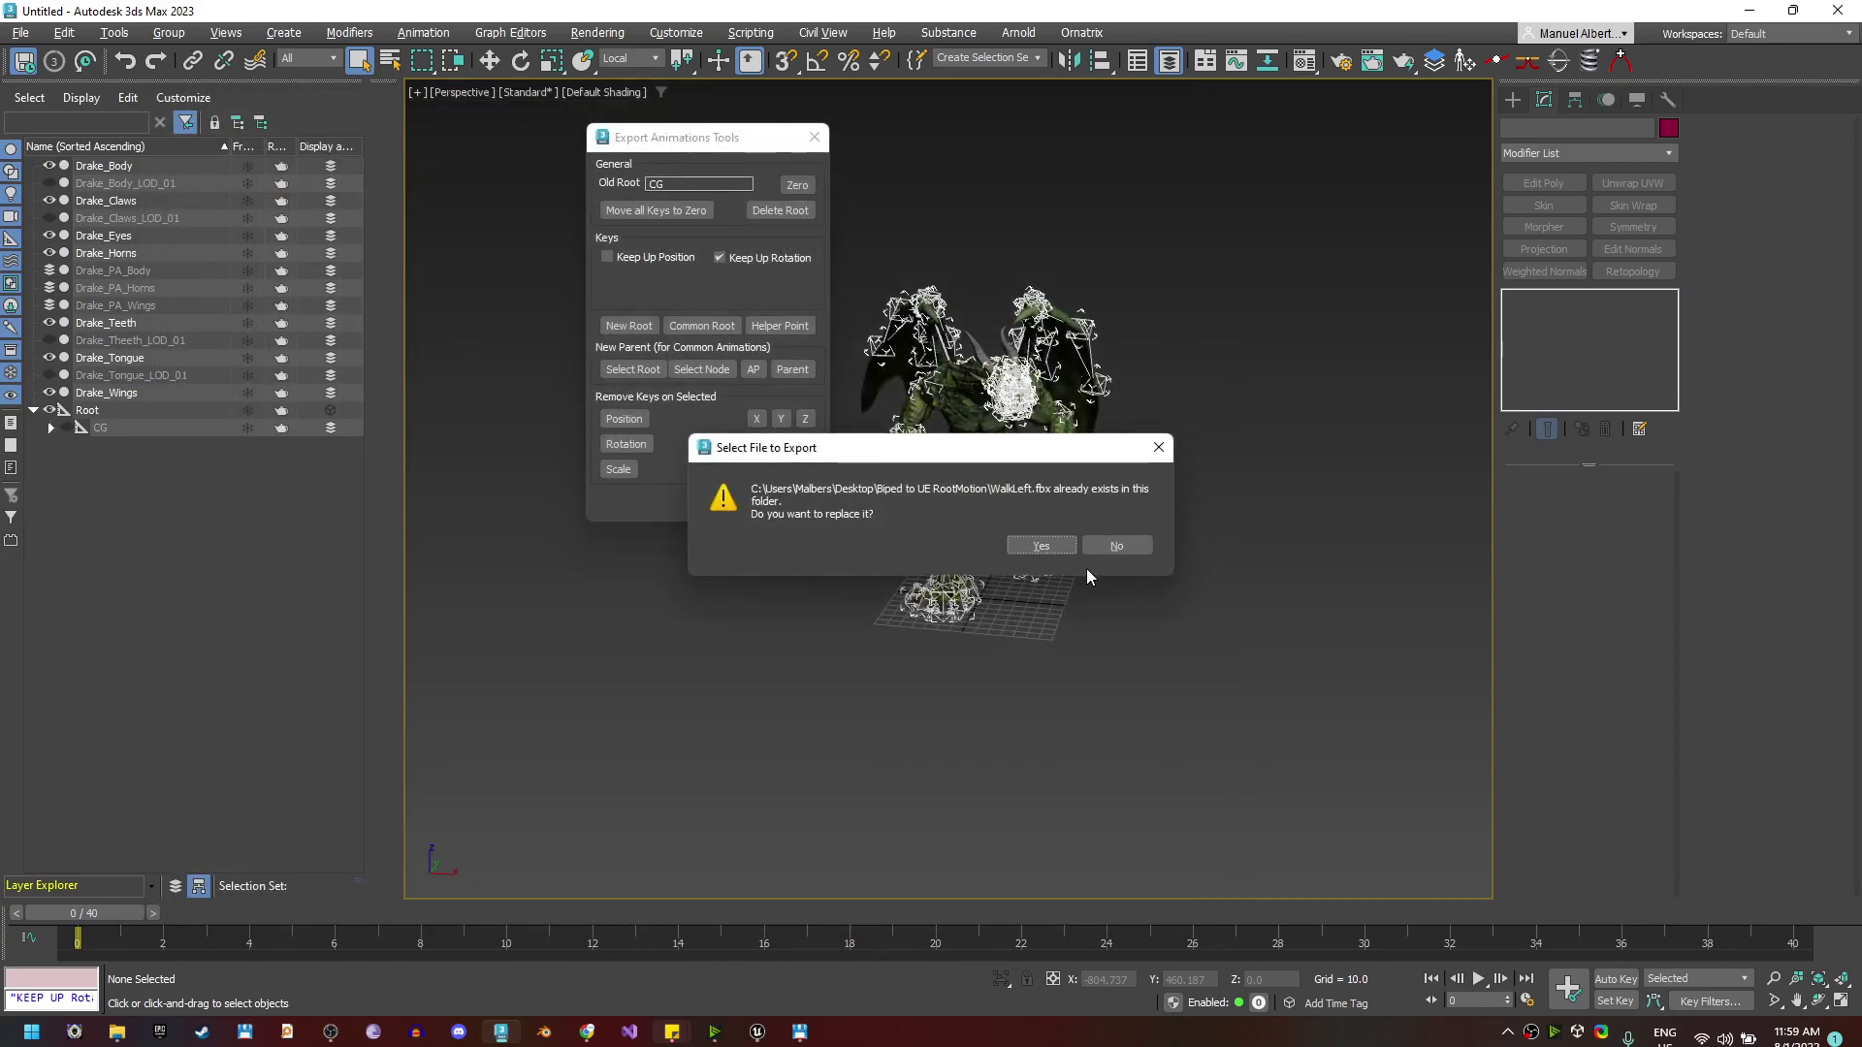
left_click(1040, 545)
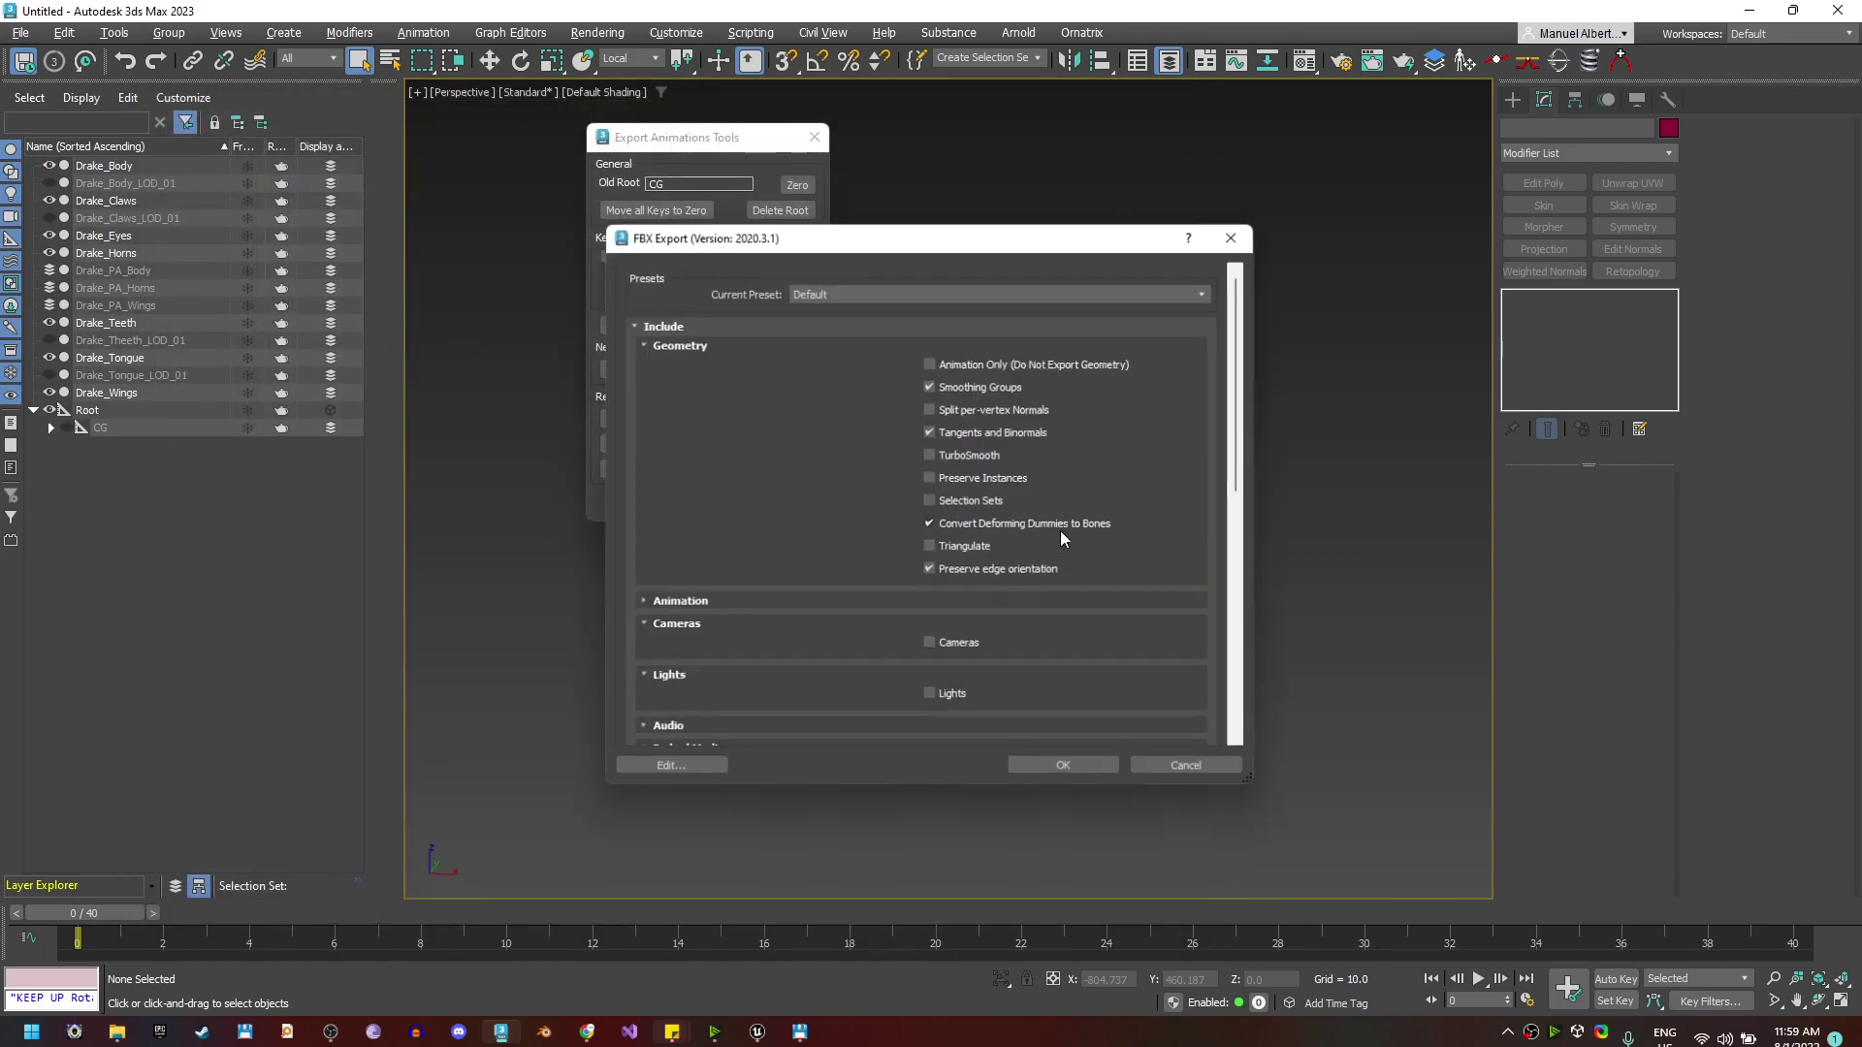
left_click(1069, 773)
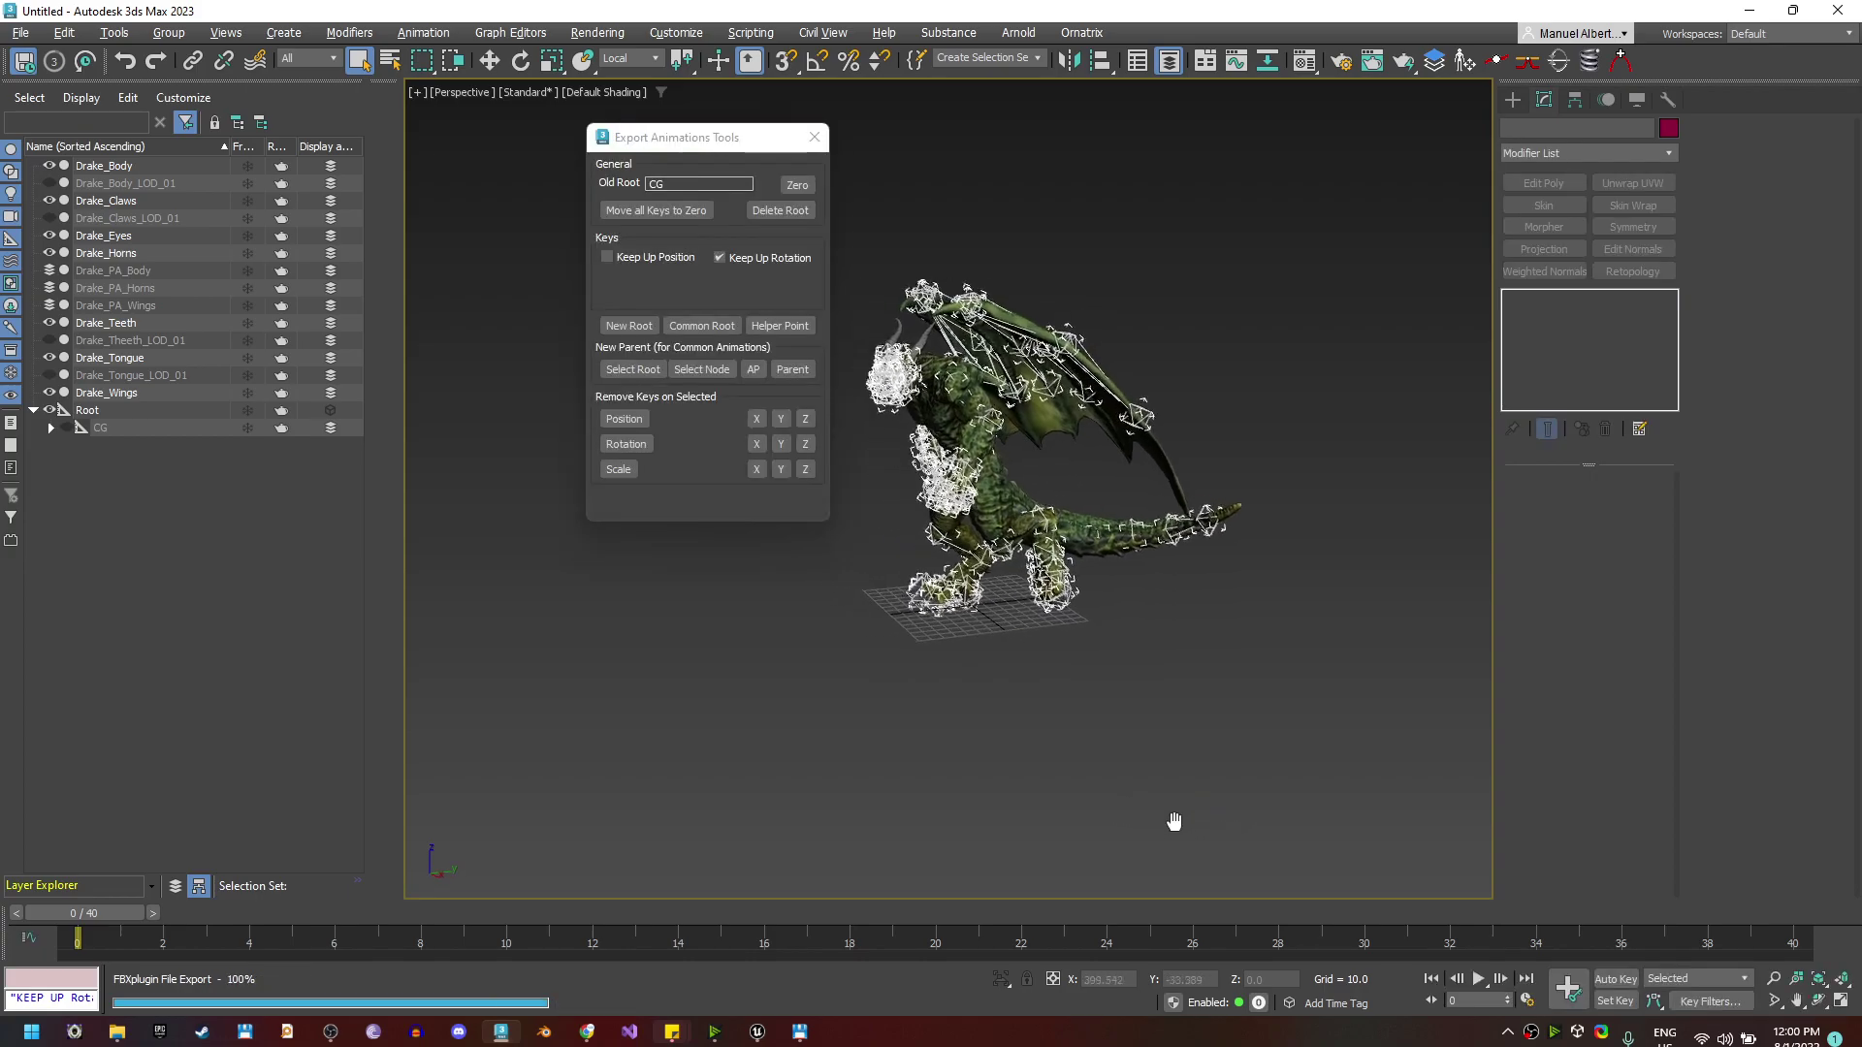
Delete the walk-left Root helper and import the jump animation's FBX file onto the character
left_click(124, 411)
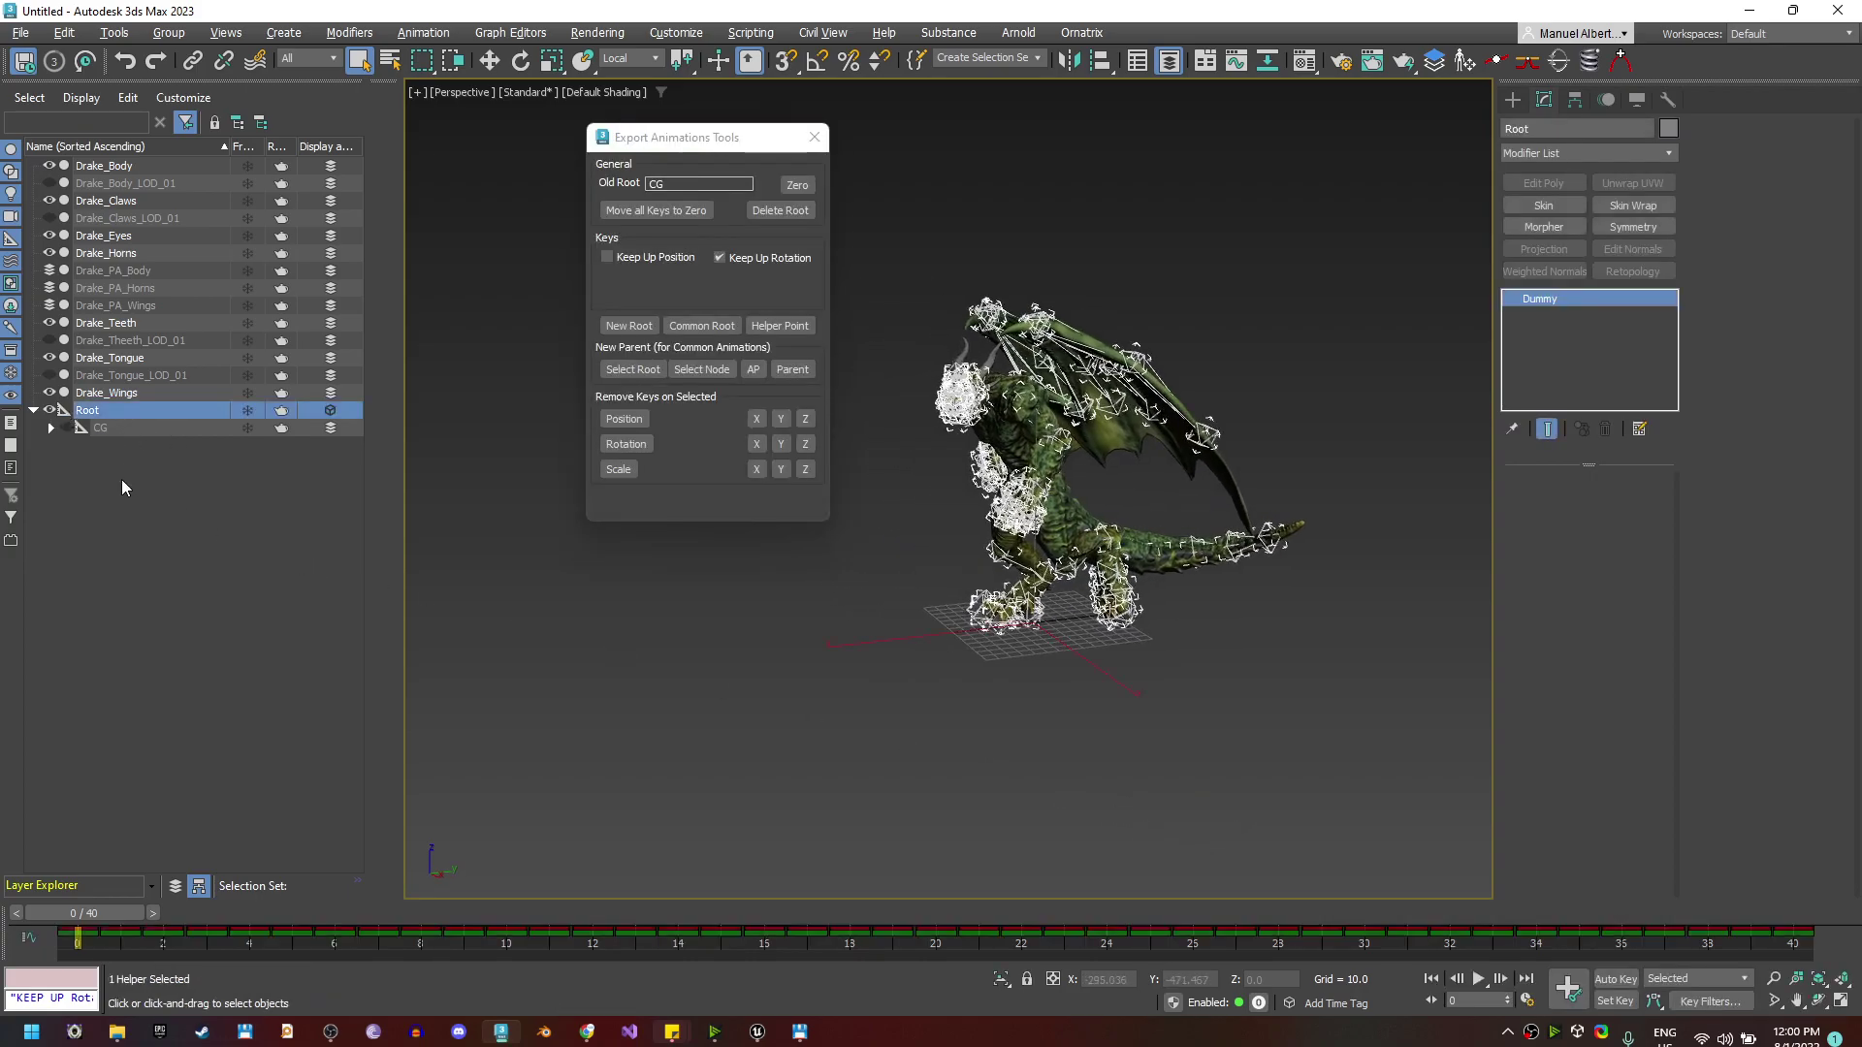
key("Delete")
left_click(7, 33)
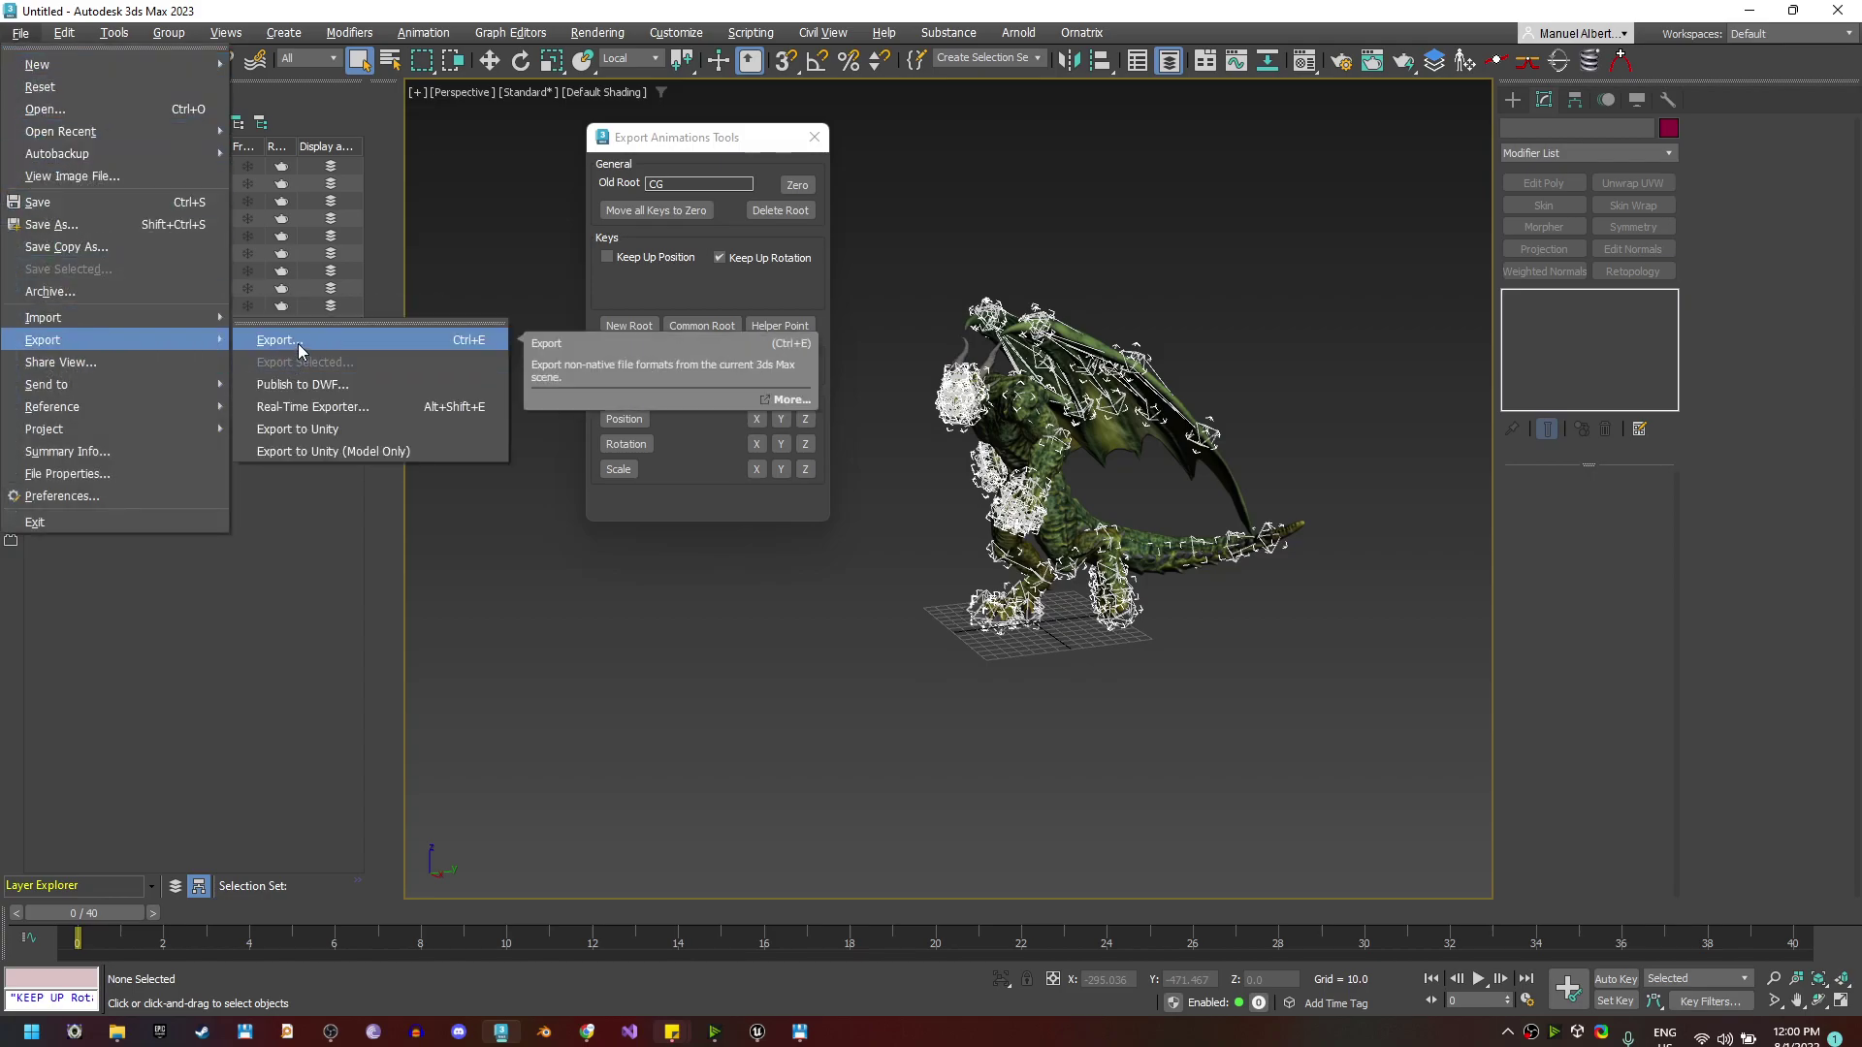
mouse_move(148, 324)
left_click(270, 320)
left_click(300, 237)
left_click(1131, 861)
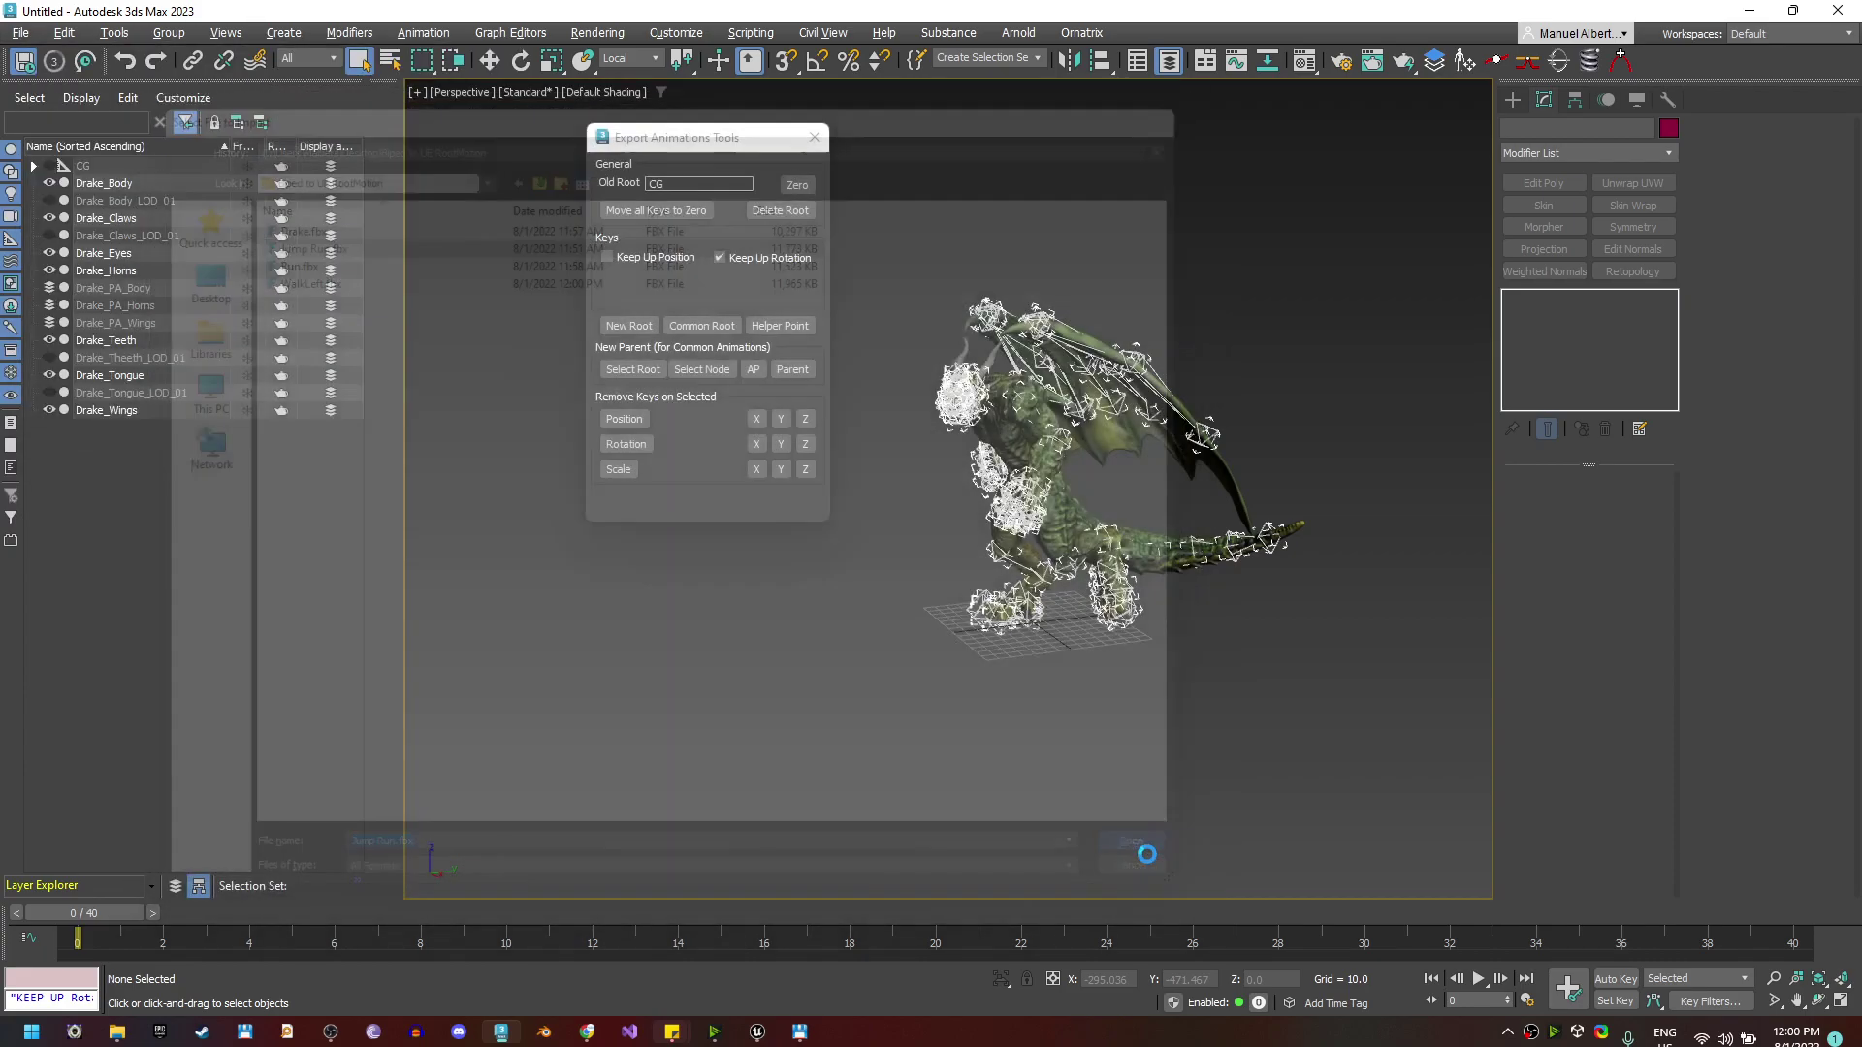
left_click(596, 668)
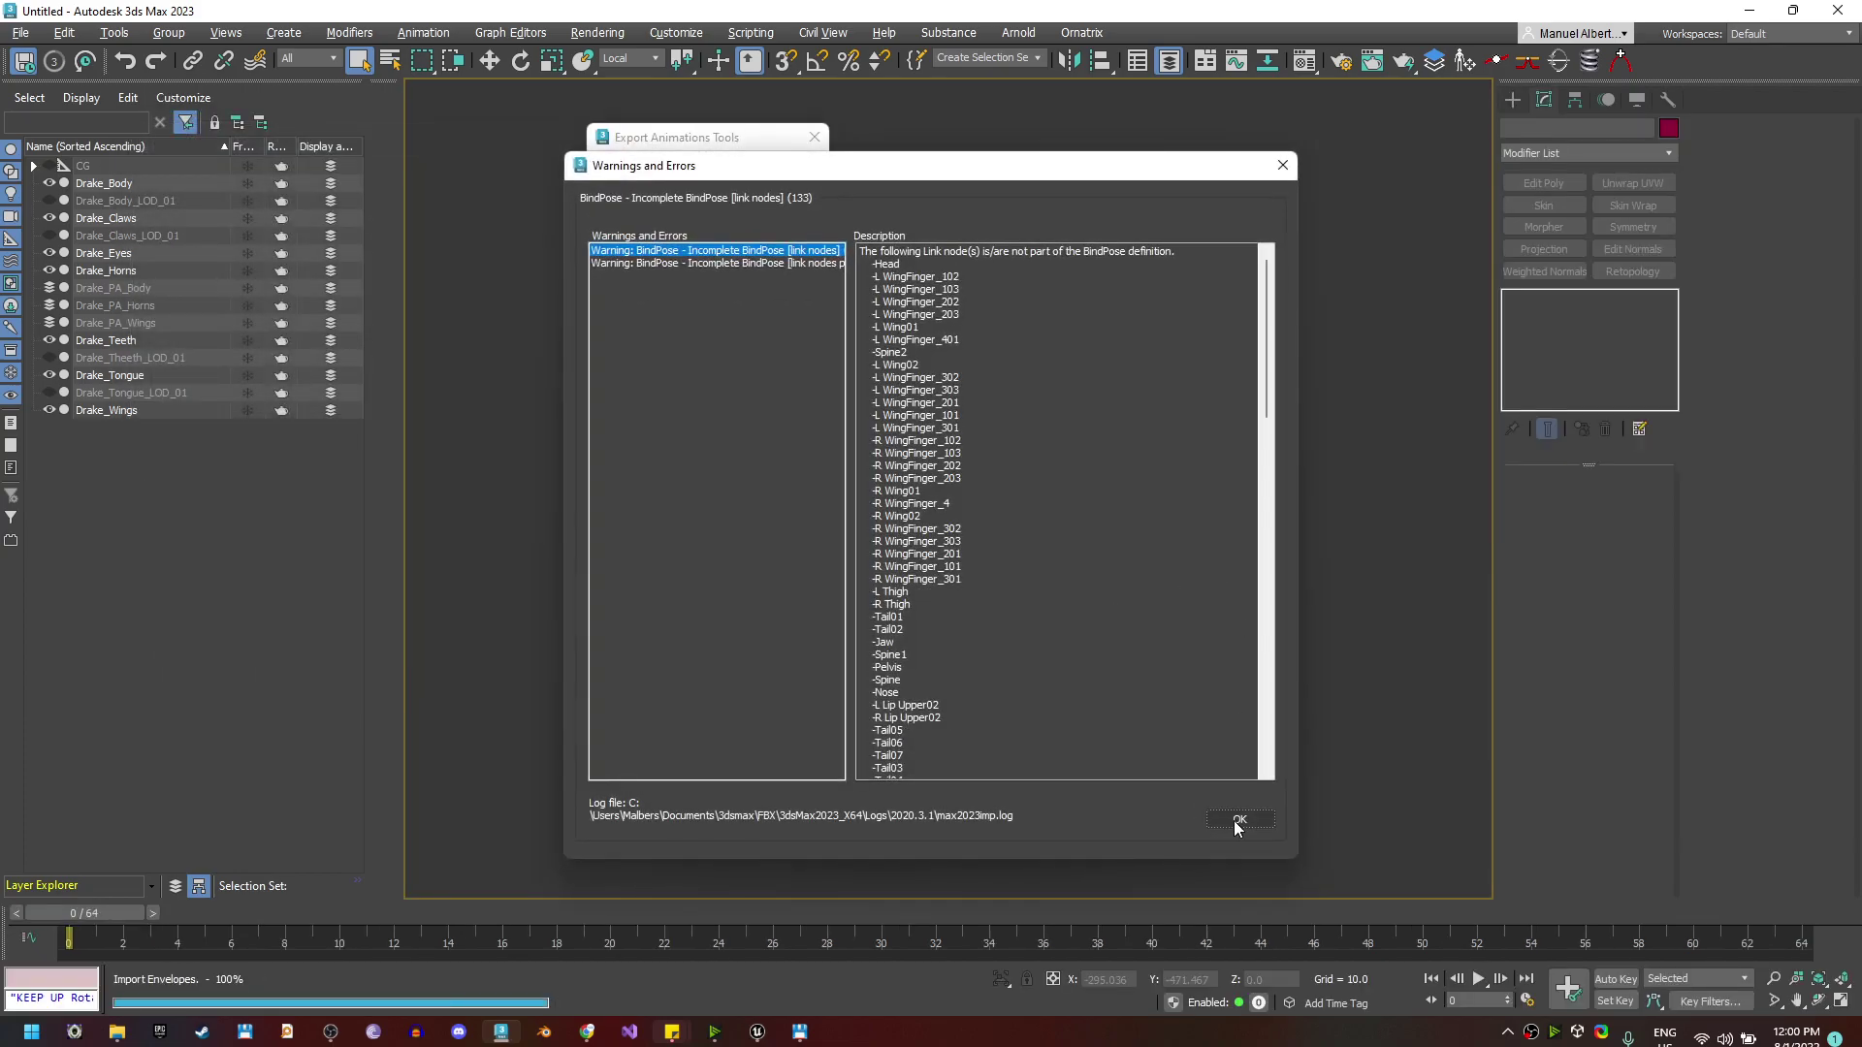
left_click(1208, 790)
Select CG and scrub the timeline to examine its motion in the imported jump animation
scroll(1093, 677, "down", 3)
middle_click_drag(1069, 681, 999, 626)
middle_click_drag(678, 801, 630, 771)
scroll(630, 771, "down", 3)
left_click(85, 167)
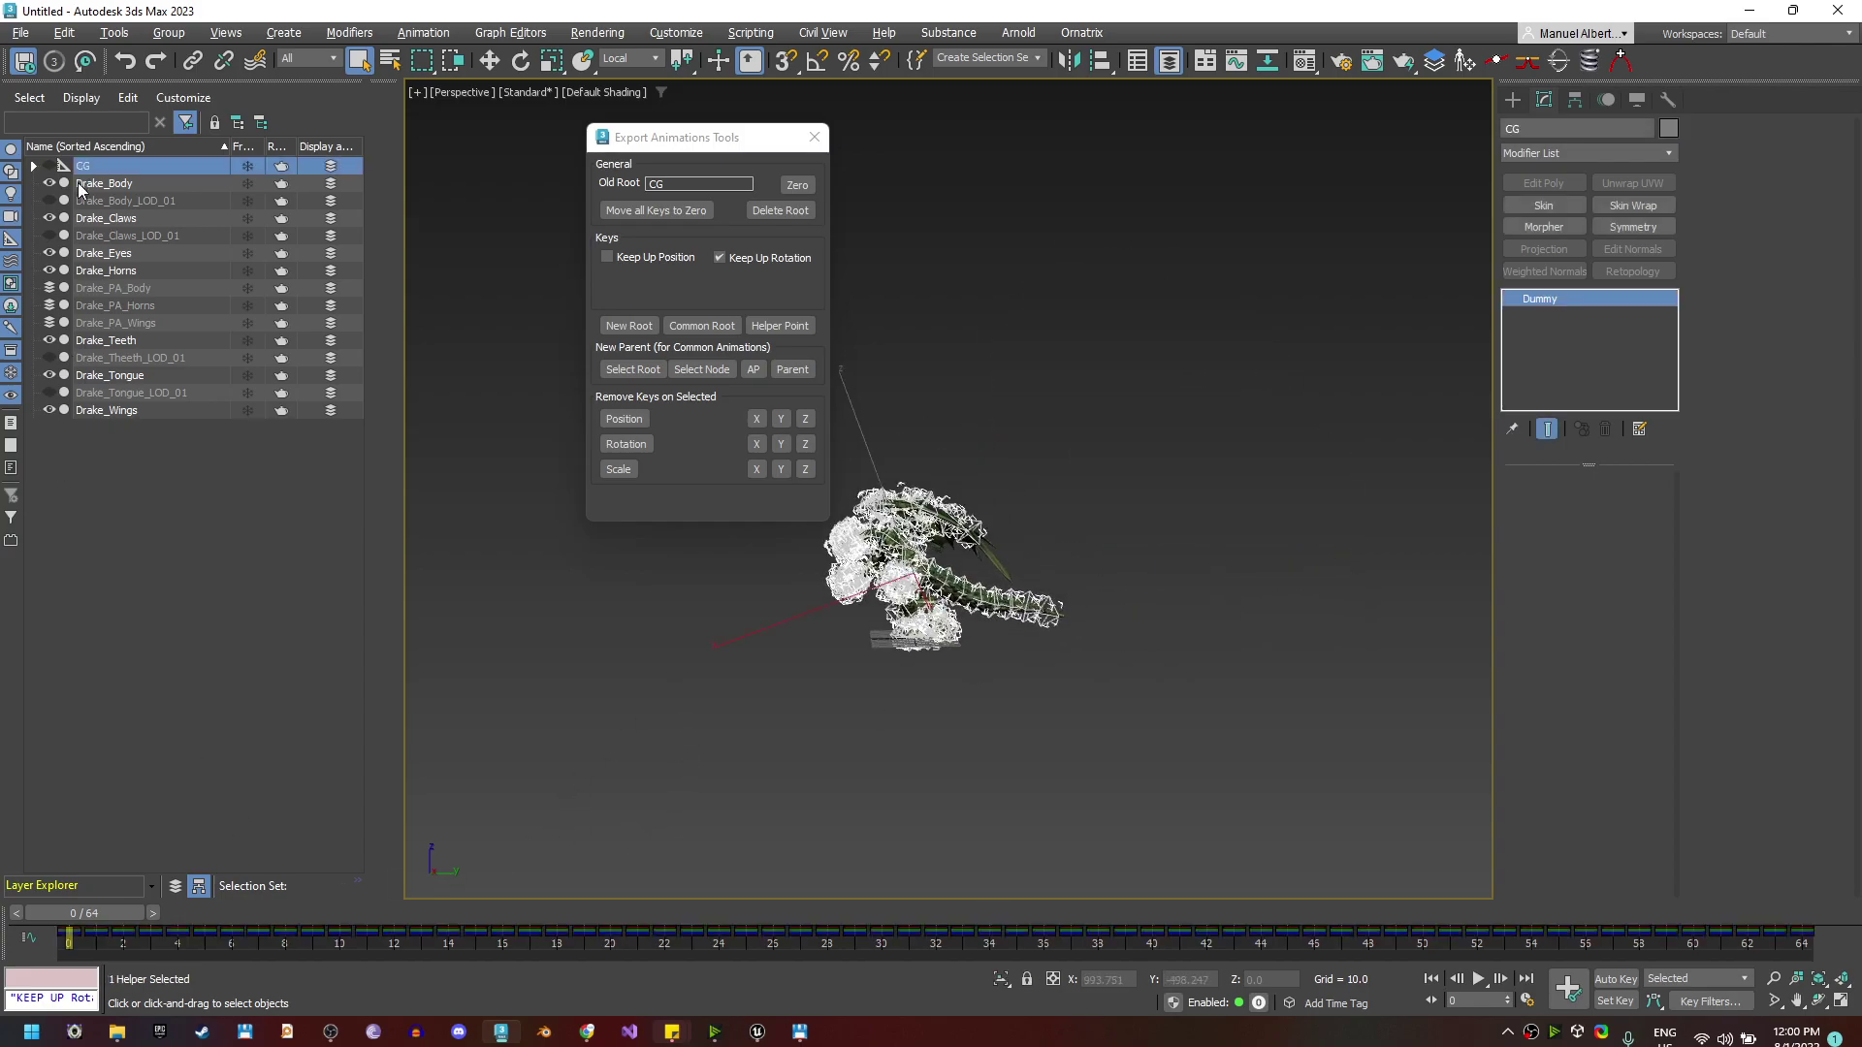
mouse_move(89, 919)
left_mouse_down()
mouse_move(1577, 912)
mouse_move(68, 910)
left_mouse_up()
middle_click_drag(684, 735, 799, 699)
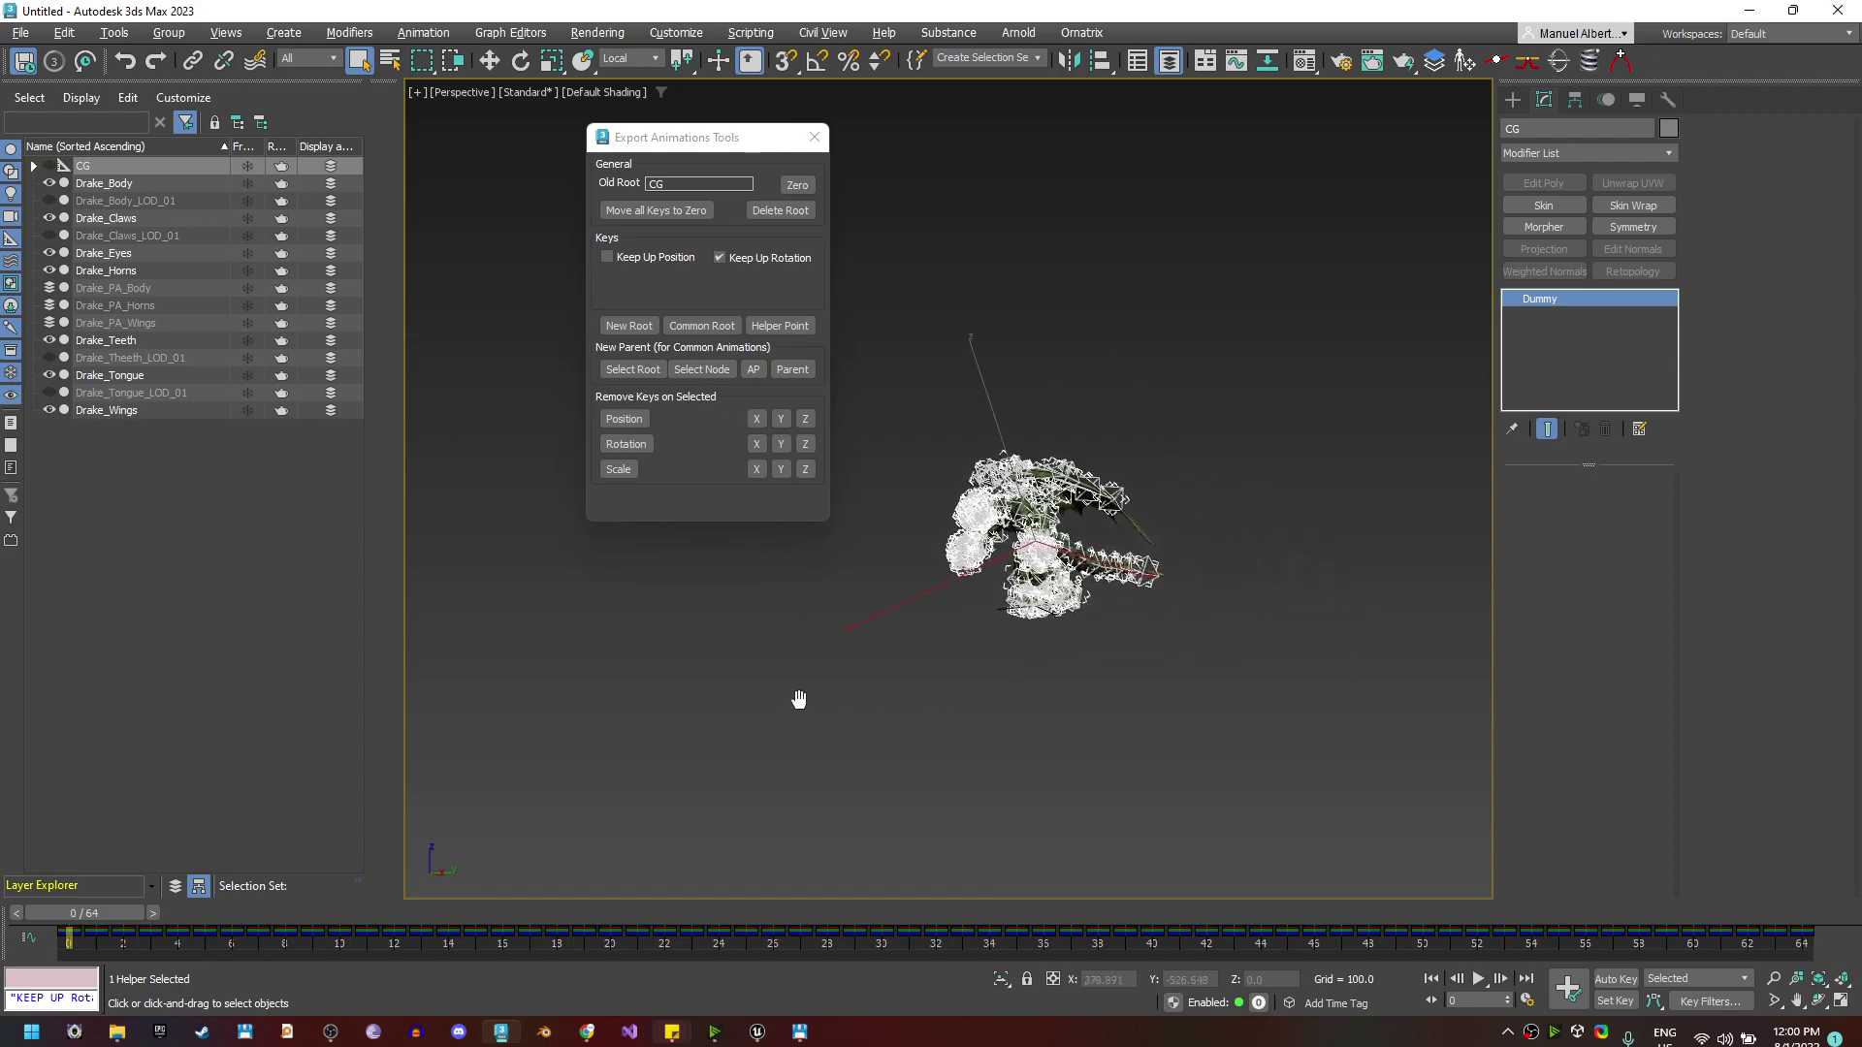
middle_click_drag(853, 543, 675, 863, "alt")
left_click_drag(53, 911, 816, 357)
right_click(817, 358)
Turn off Keep Up Rotation for the jump animation's root keys
left_click(729, 259)
middle_click_drag(909, 514, 973, 715, "alt")
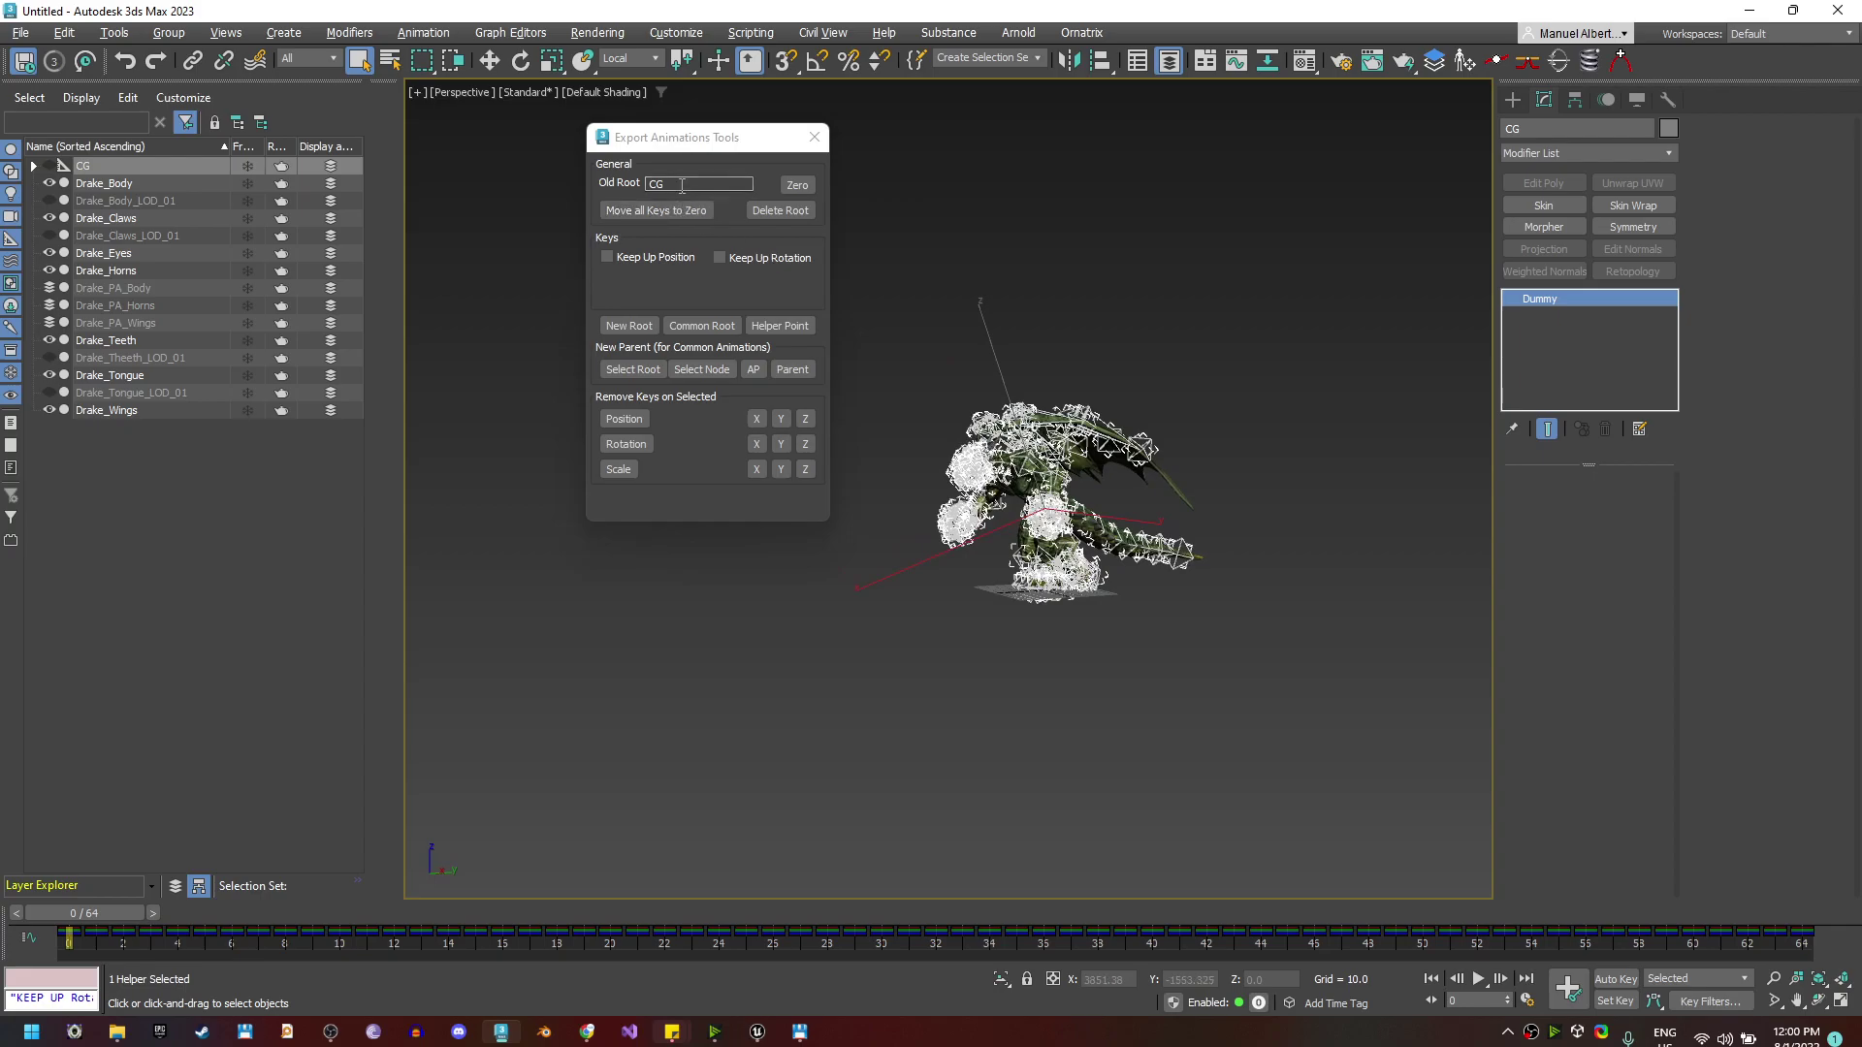
middle_click_drag(1055, 644, 1073, 656, "alt")
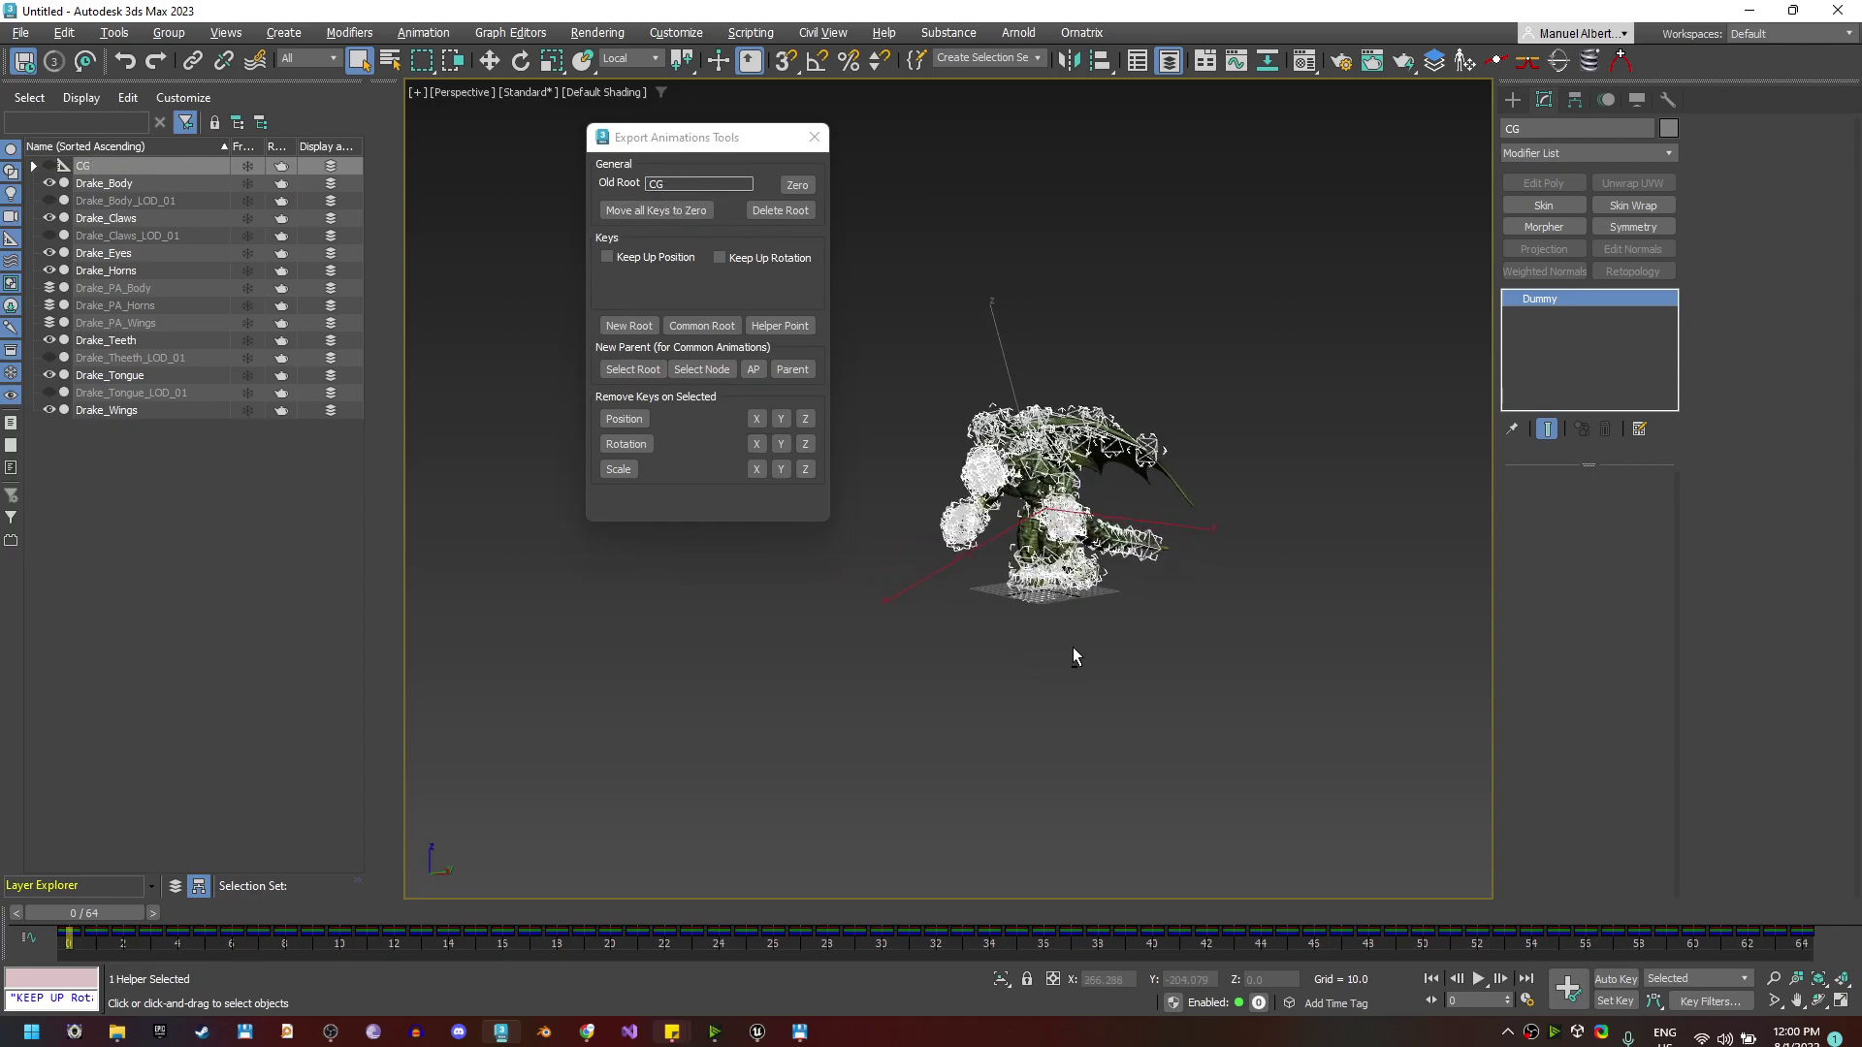
Try a new Root with both Keep Up options off, check its motion along the timeline, and undo it
left_click(628, 326)
middle_click_drag(991, 637, 426, 876, "alt")
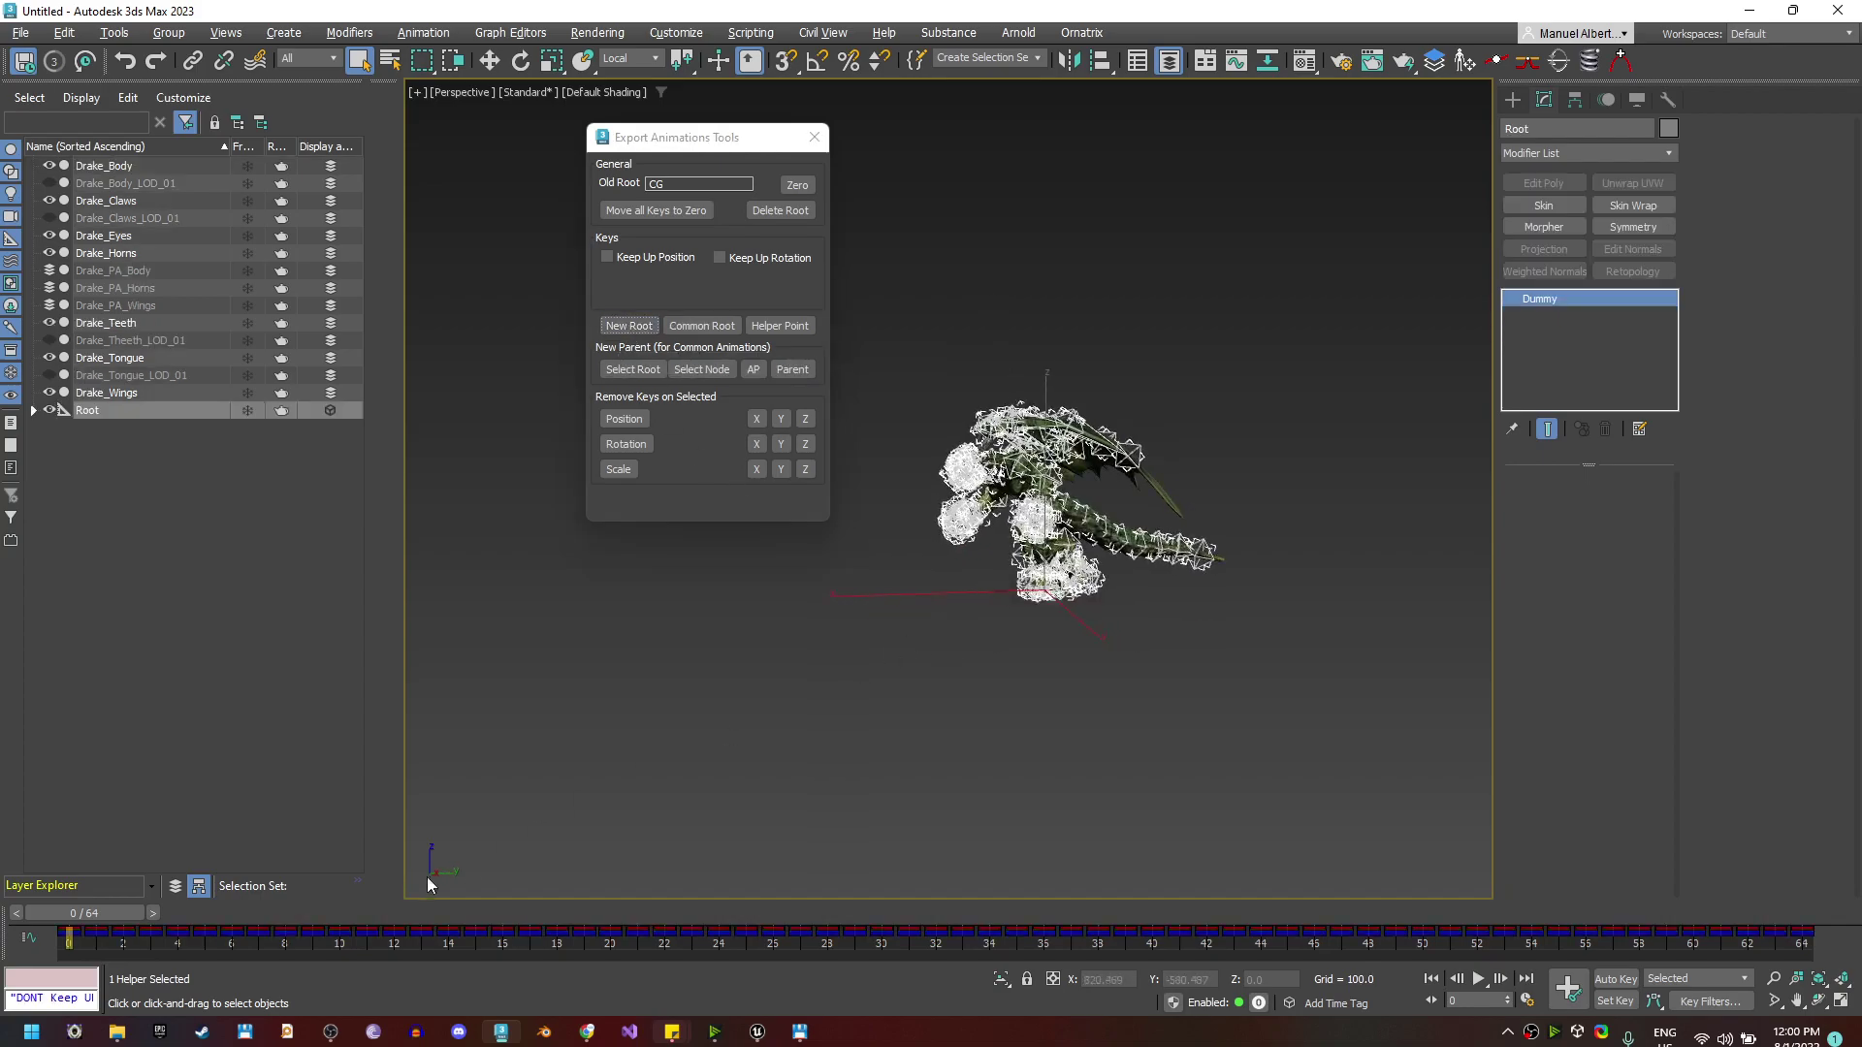
left_click_drag(97, 931, 569, 918)
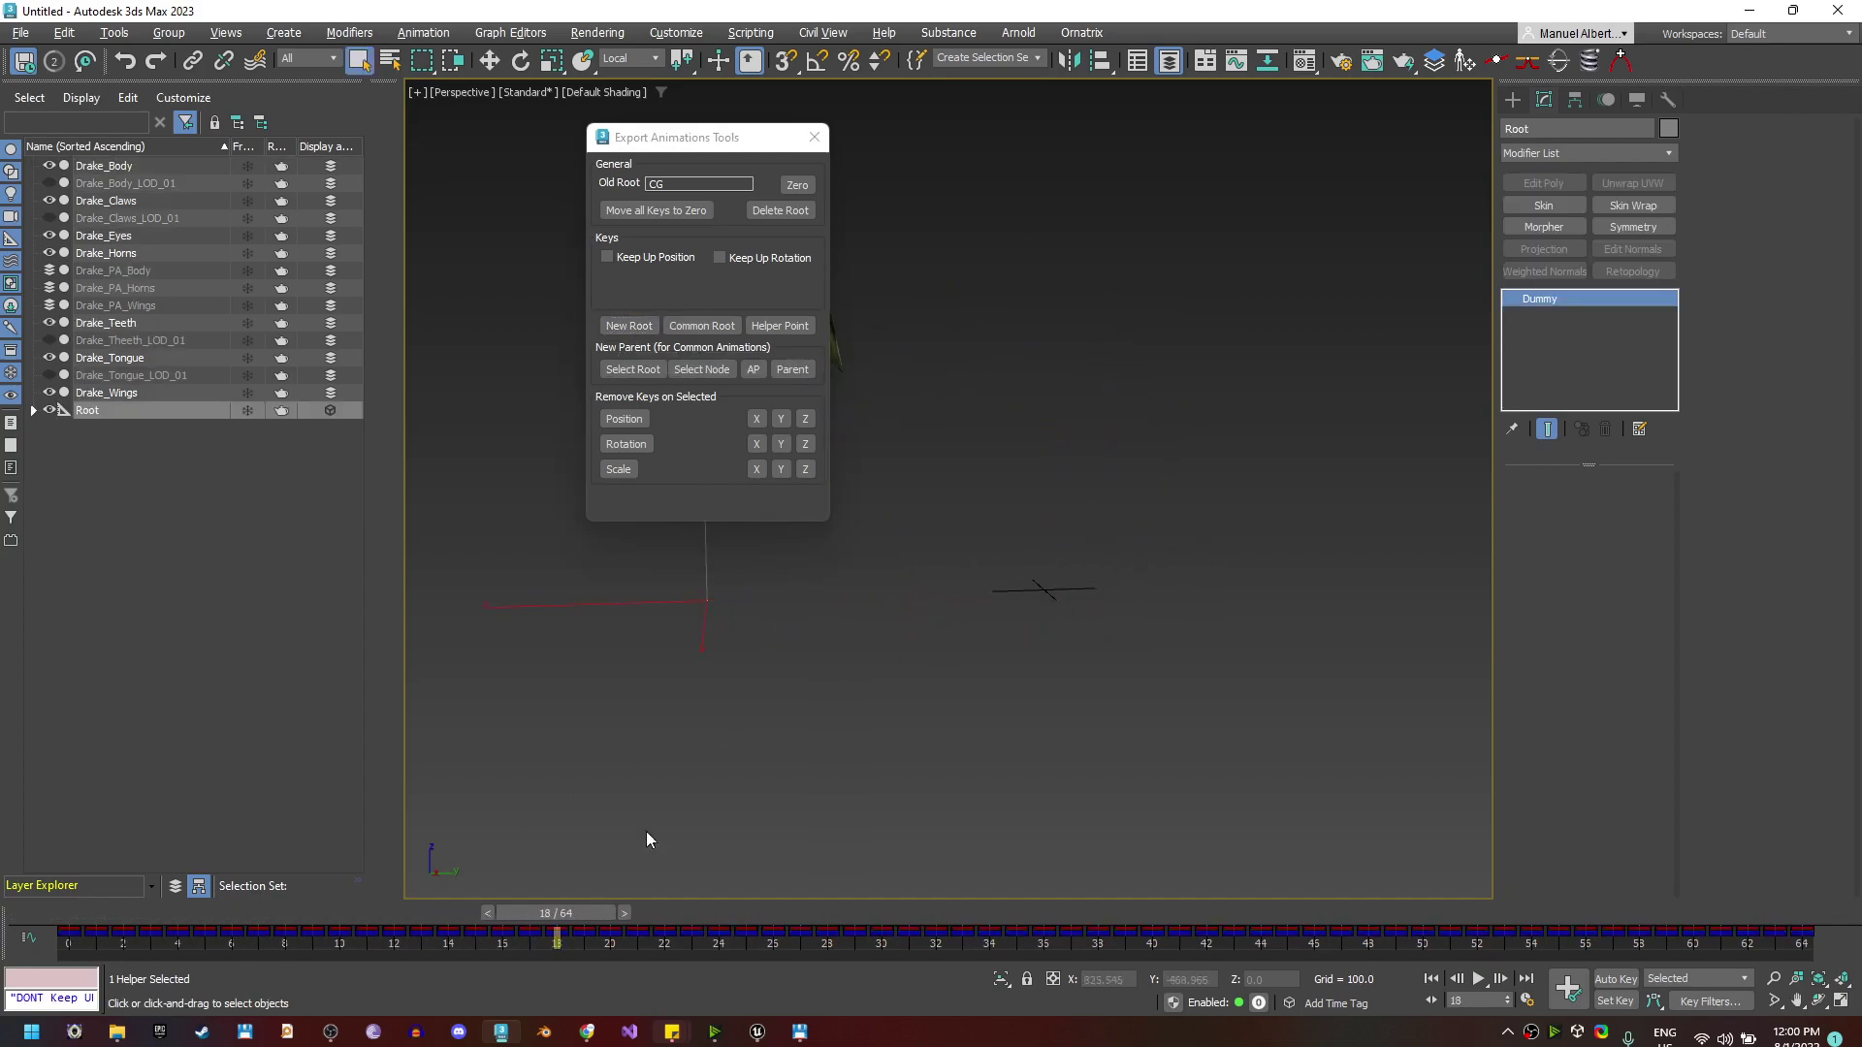
middle_click_drag(933, 711, 1008, 713)
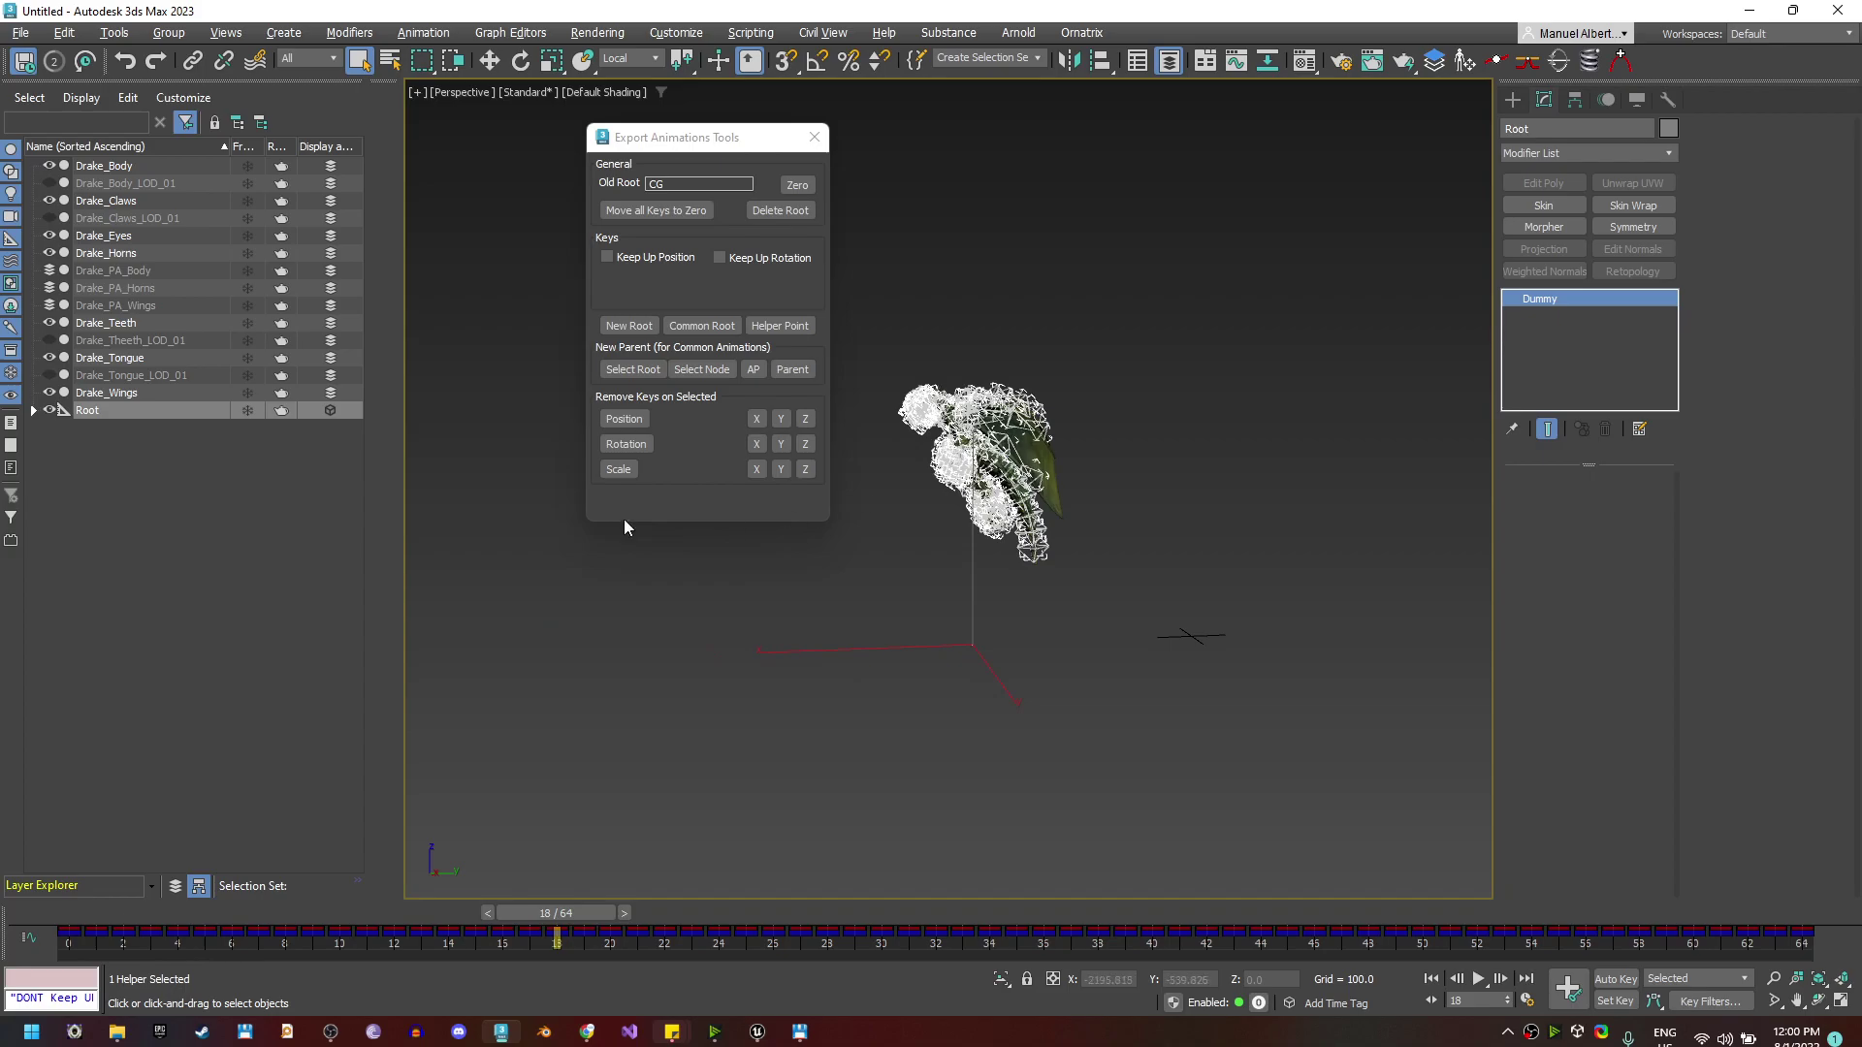
left_click_drag(557, 934, 3, 822)
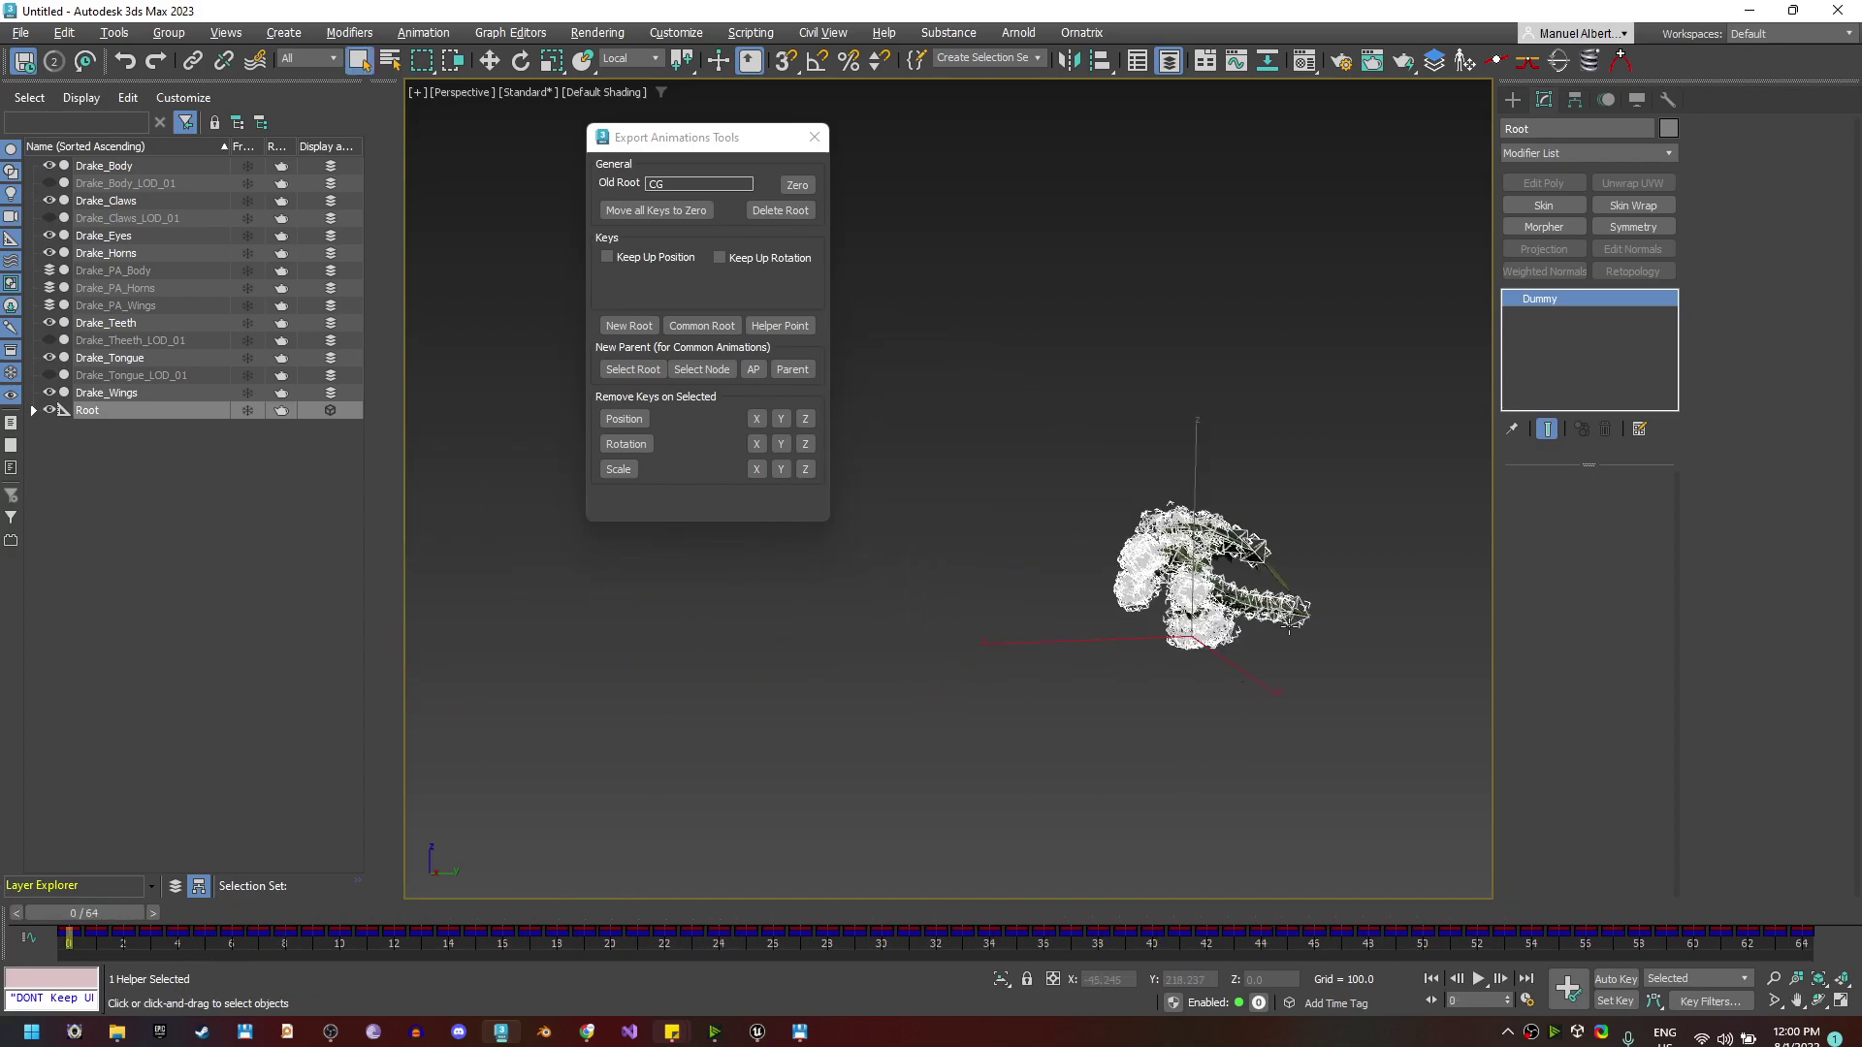
scroll(1288, 627, "up", 5)
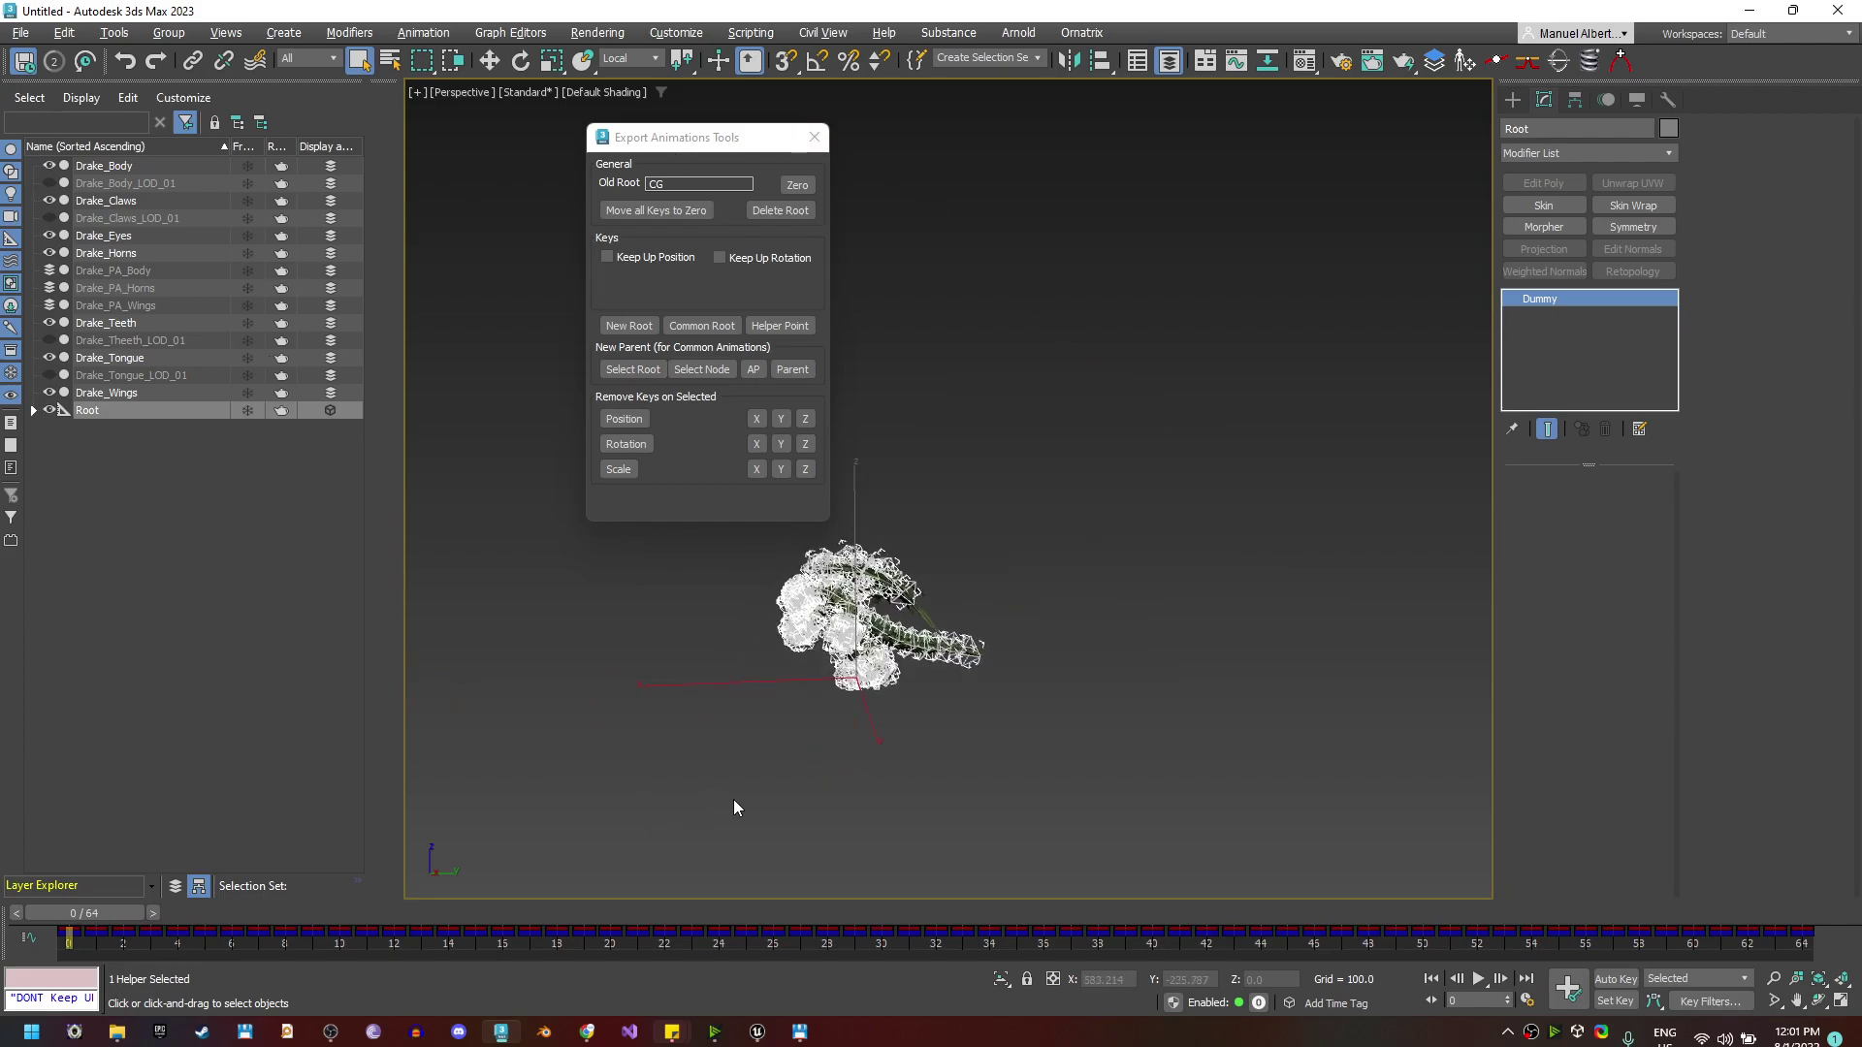
left_click_drag(84, 913, 4, 607)
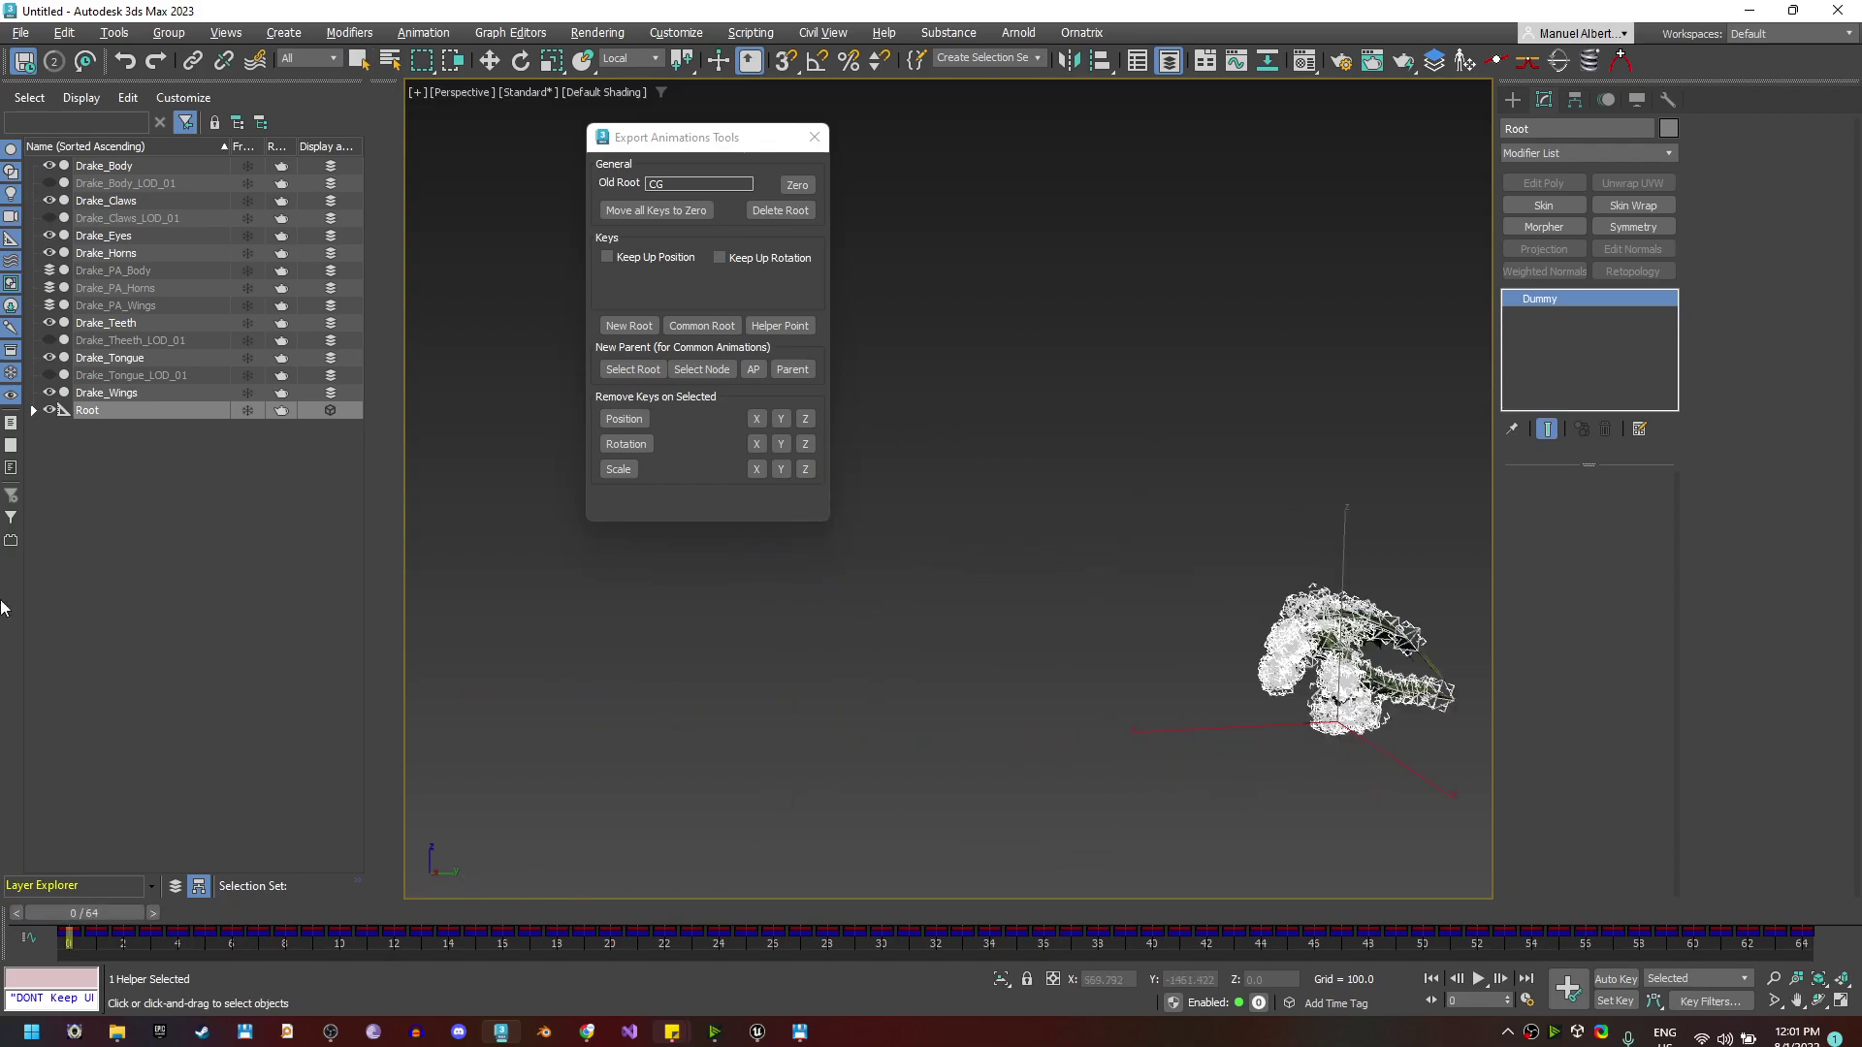
left_click(122, 66)
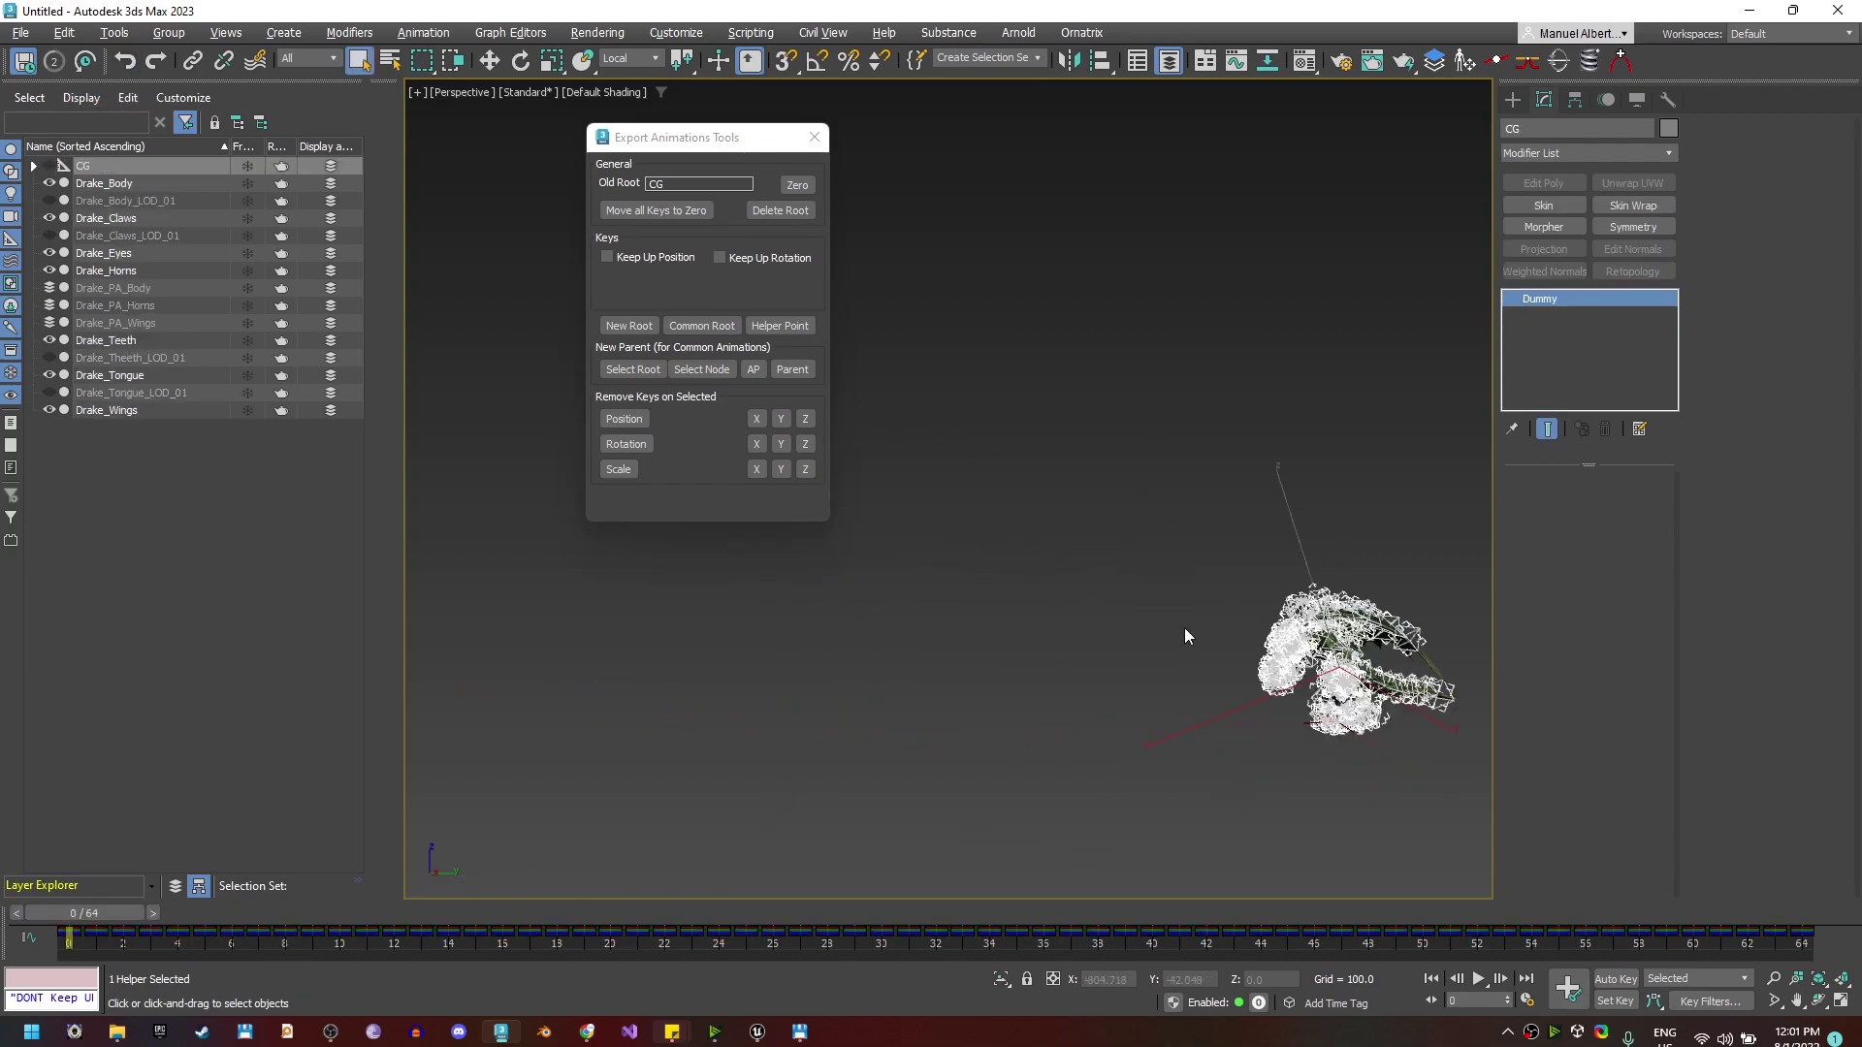
Enable Keep Up Position and create a new Root for the jump animation
middle_click_drag(1184, 632, 902, 615)
scroll(902, 614, "up", 3)
middle_click_drag(1154, 691, 967, 570)
left_click(625, 260)
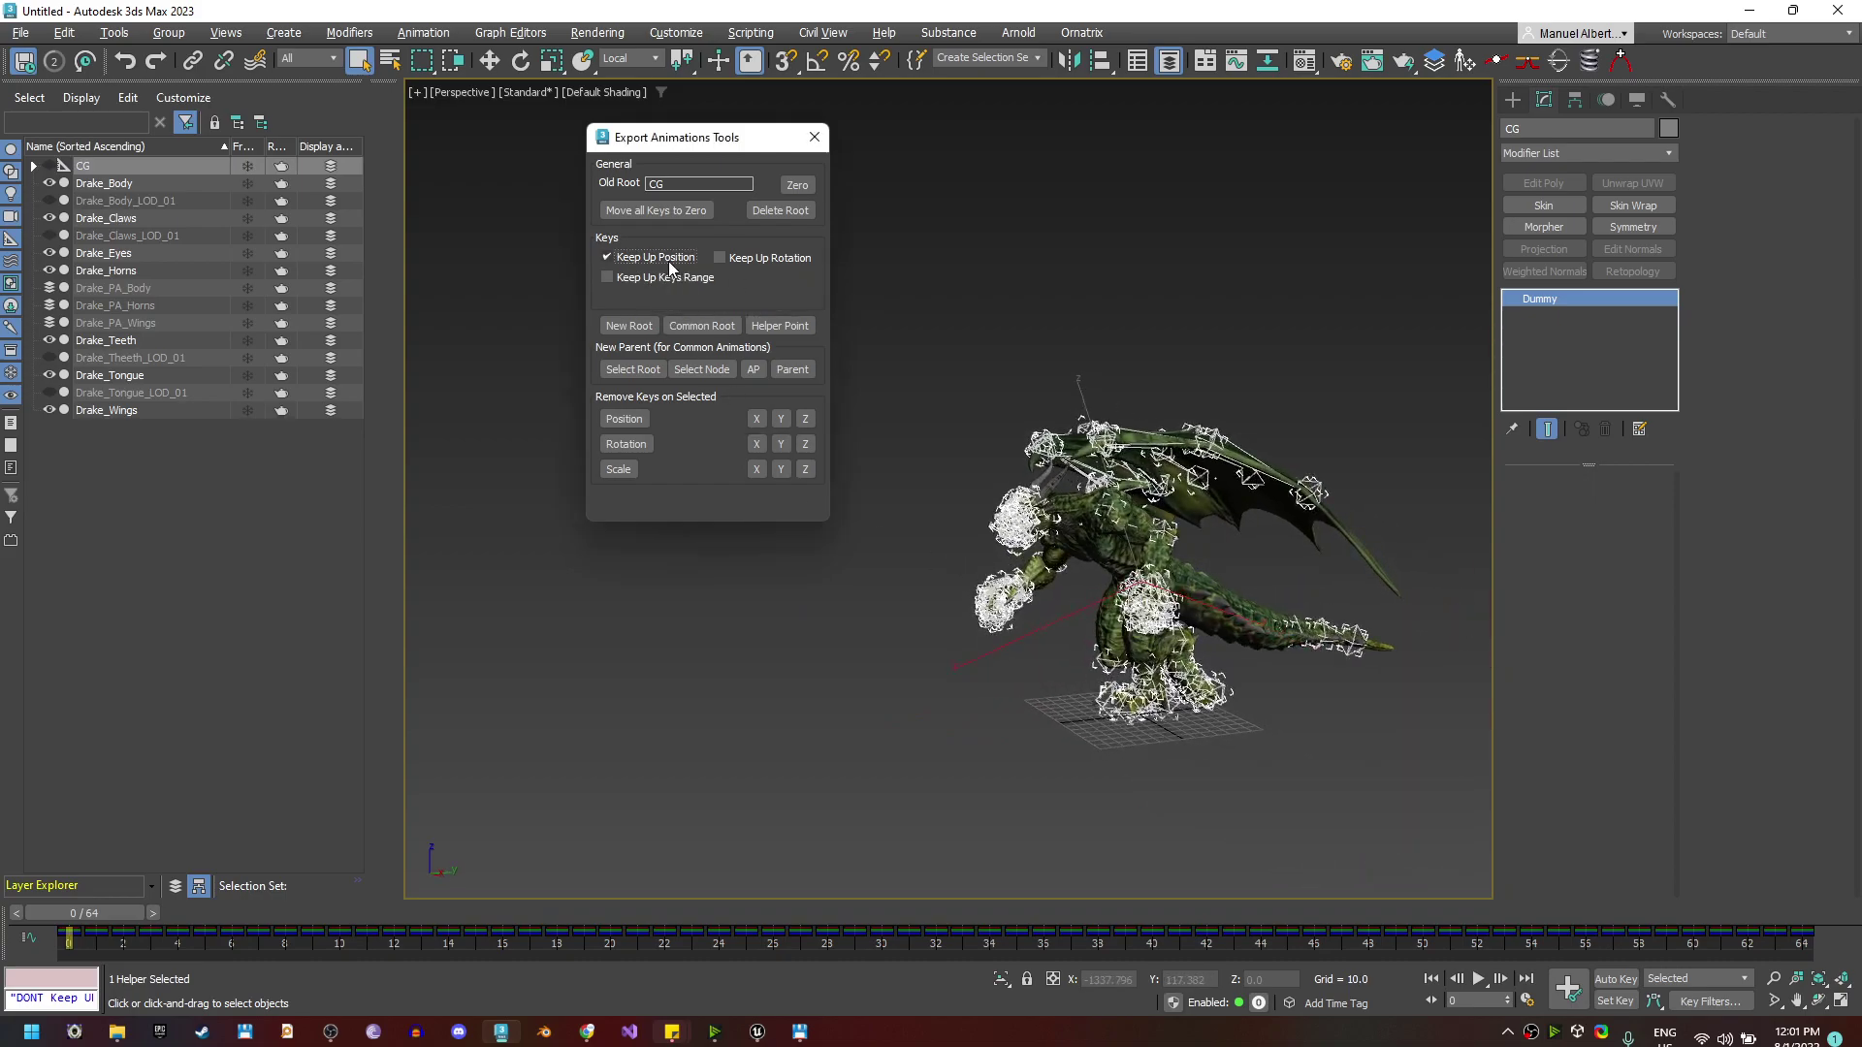
scroll(1320, 678, "down", 4)
middle_click_drag(1245, 727, 1045, 588)
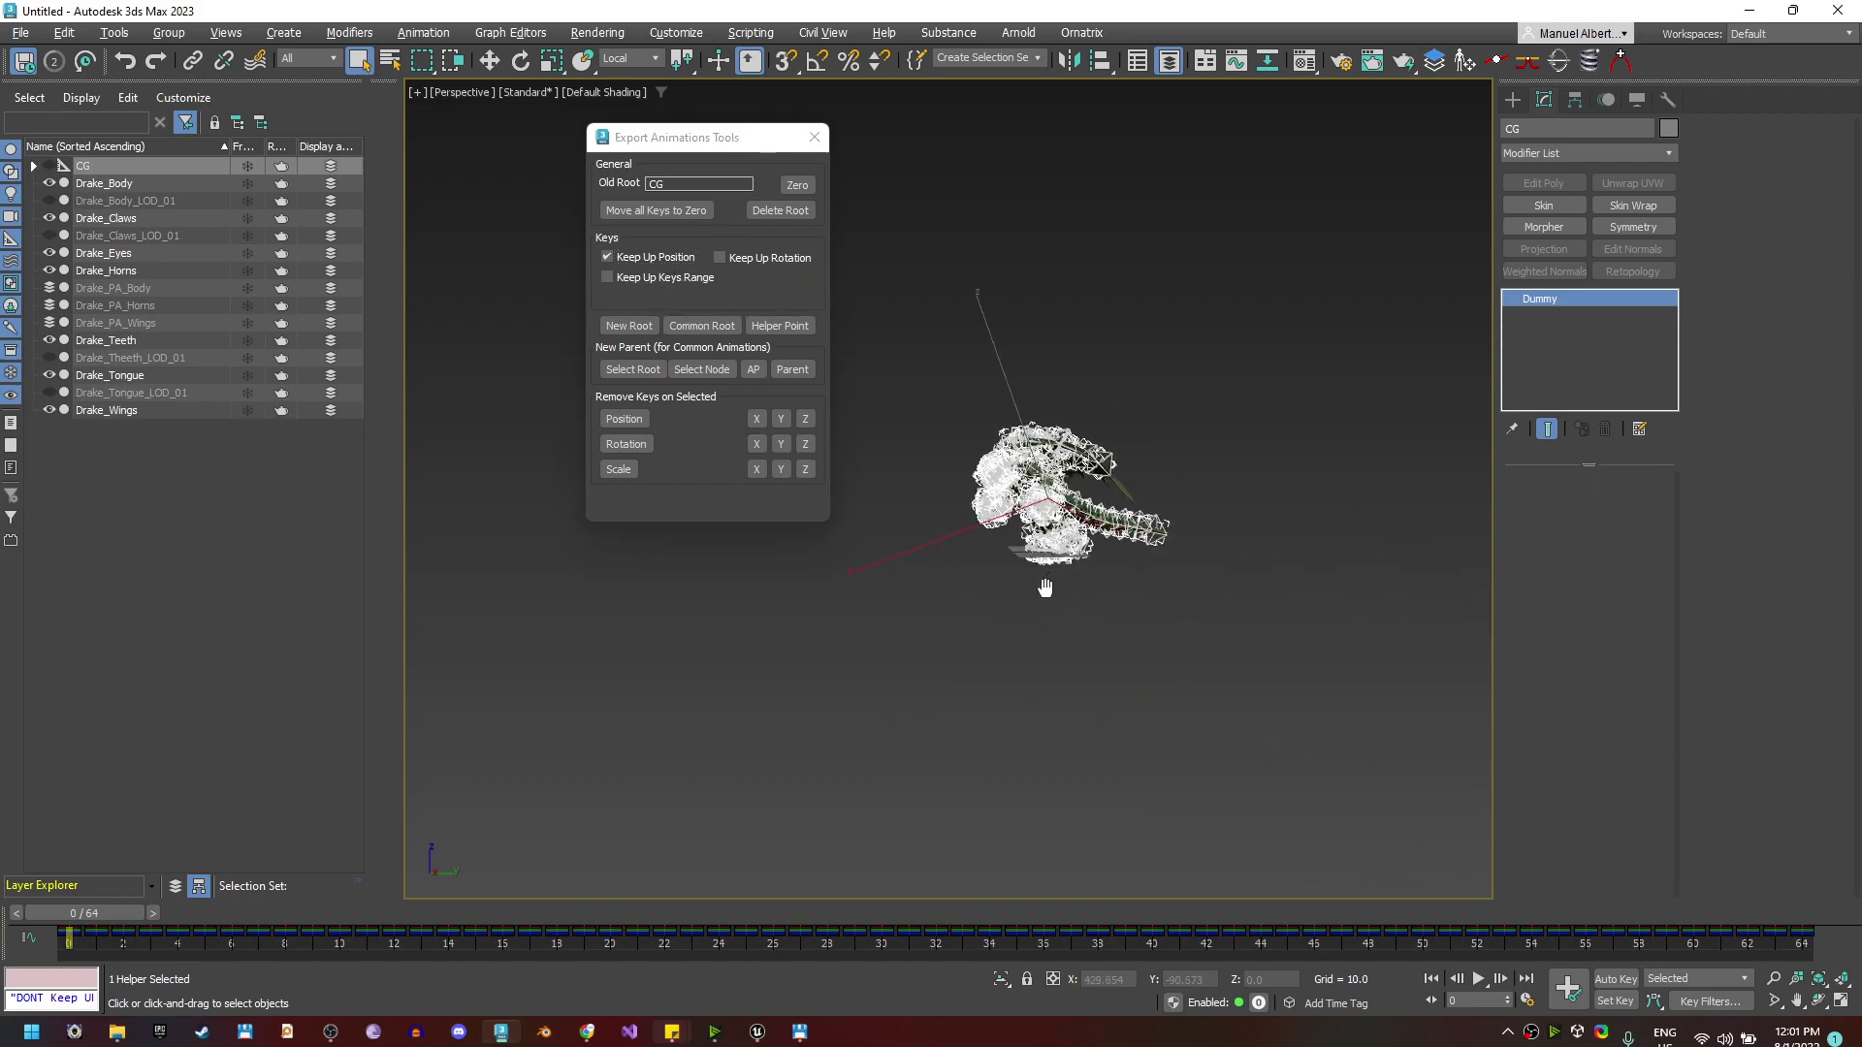
left_click(633, 330)
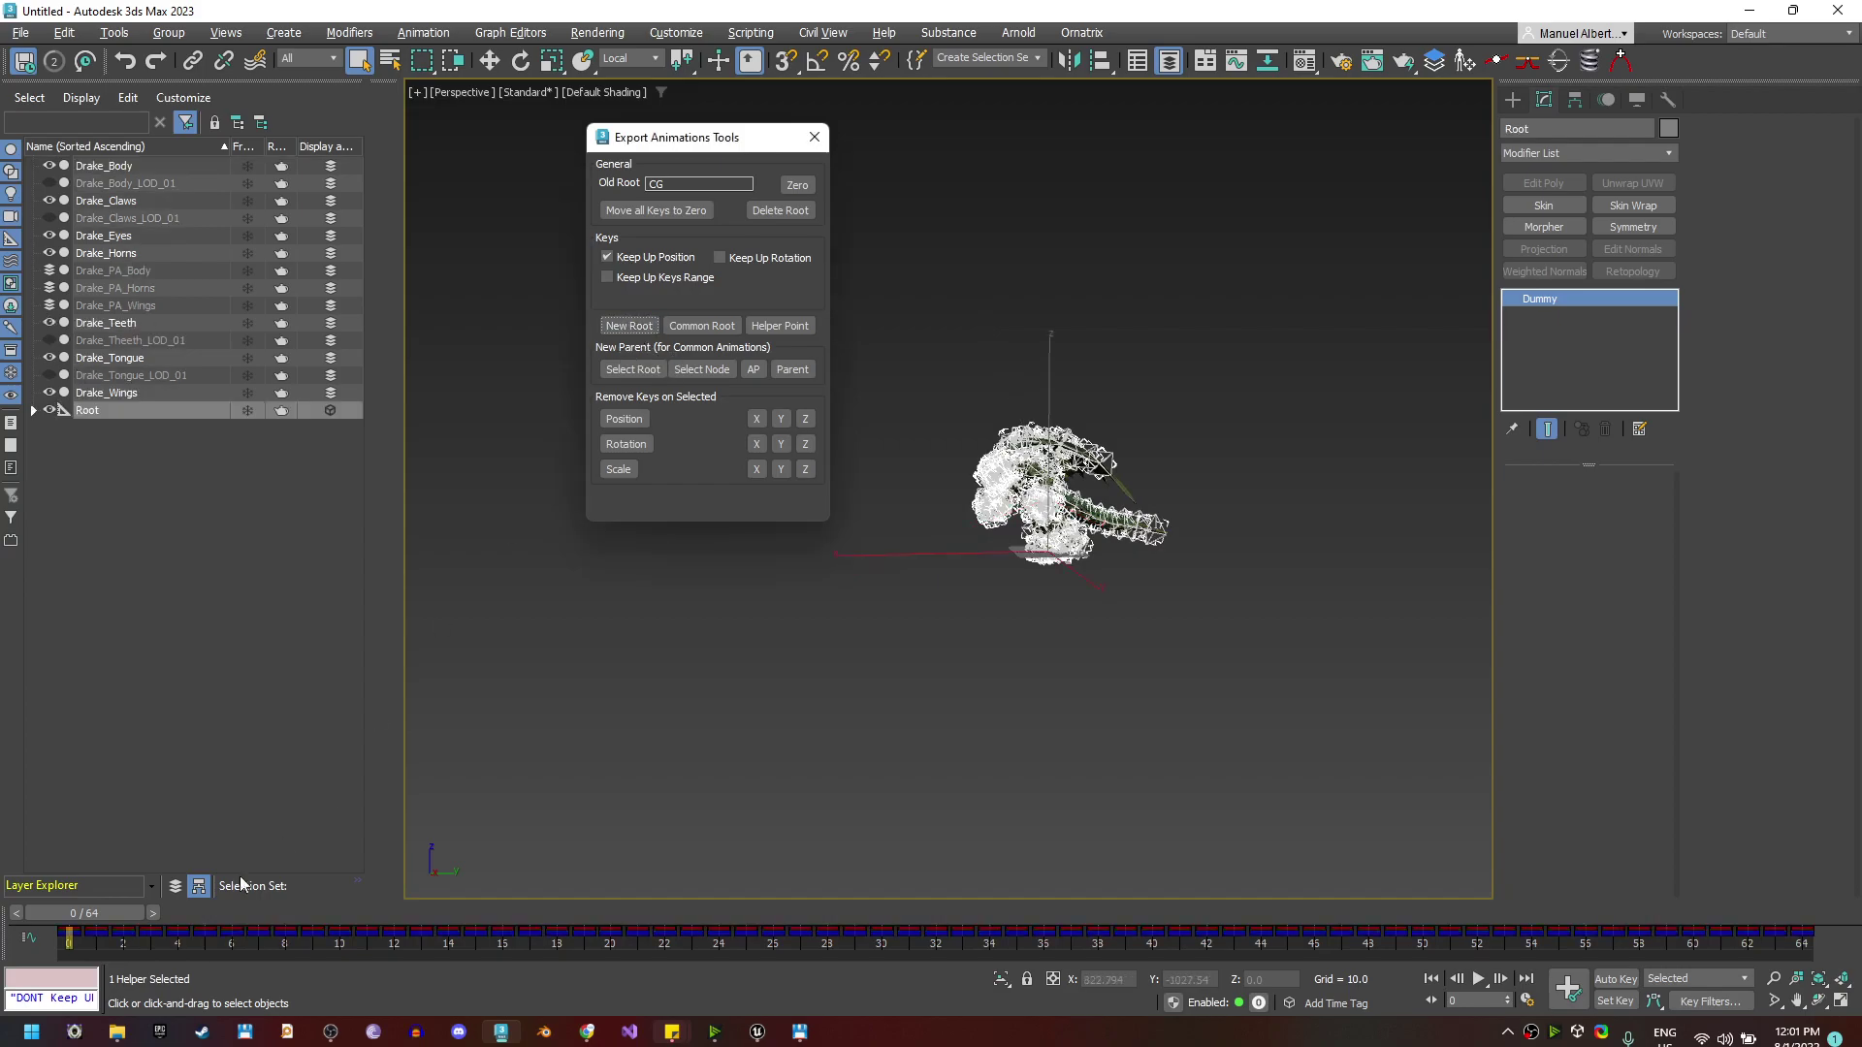
Scrub through the jump animation to examine how the new Root moves
left_click_drag(105, 918, 58, 959)
middle_click_drag(1439, 746, 1060, 747)
scroll(1060, 747, "up", 3)
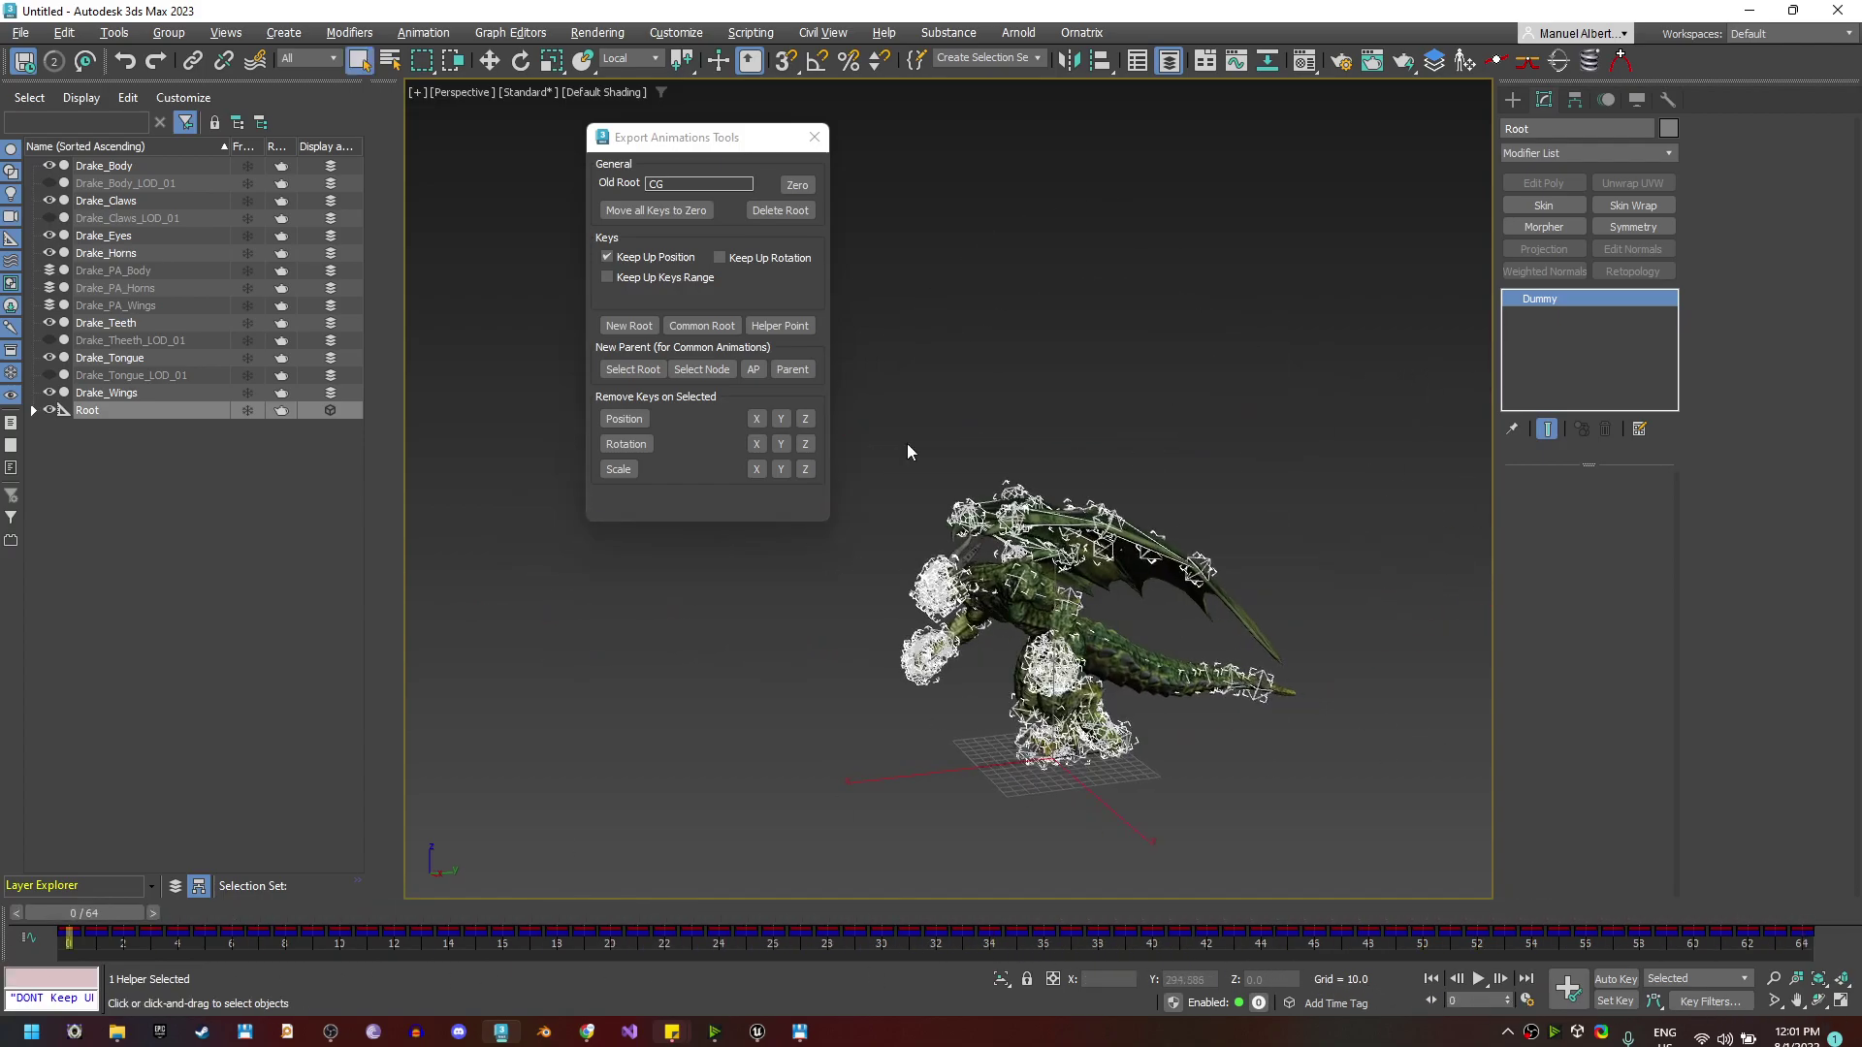
Move the Export Animations Tools window clear of the character and maximize the Left viewport
left_click_drag(753, 146, 599, 139)
middle_click_drag(921, 611, 888, 560, "alt")
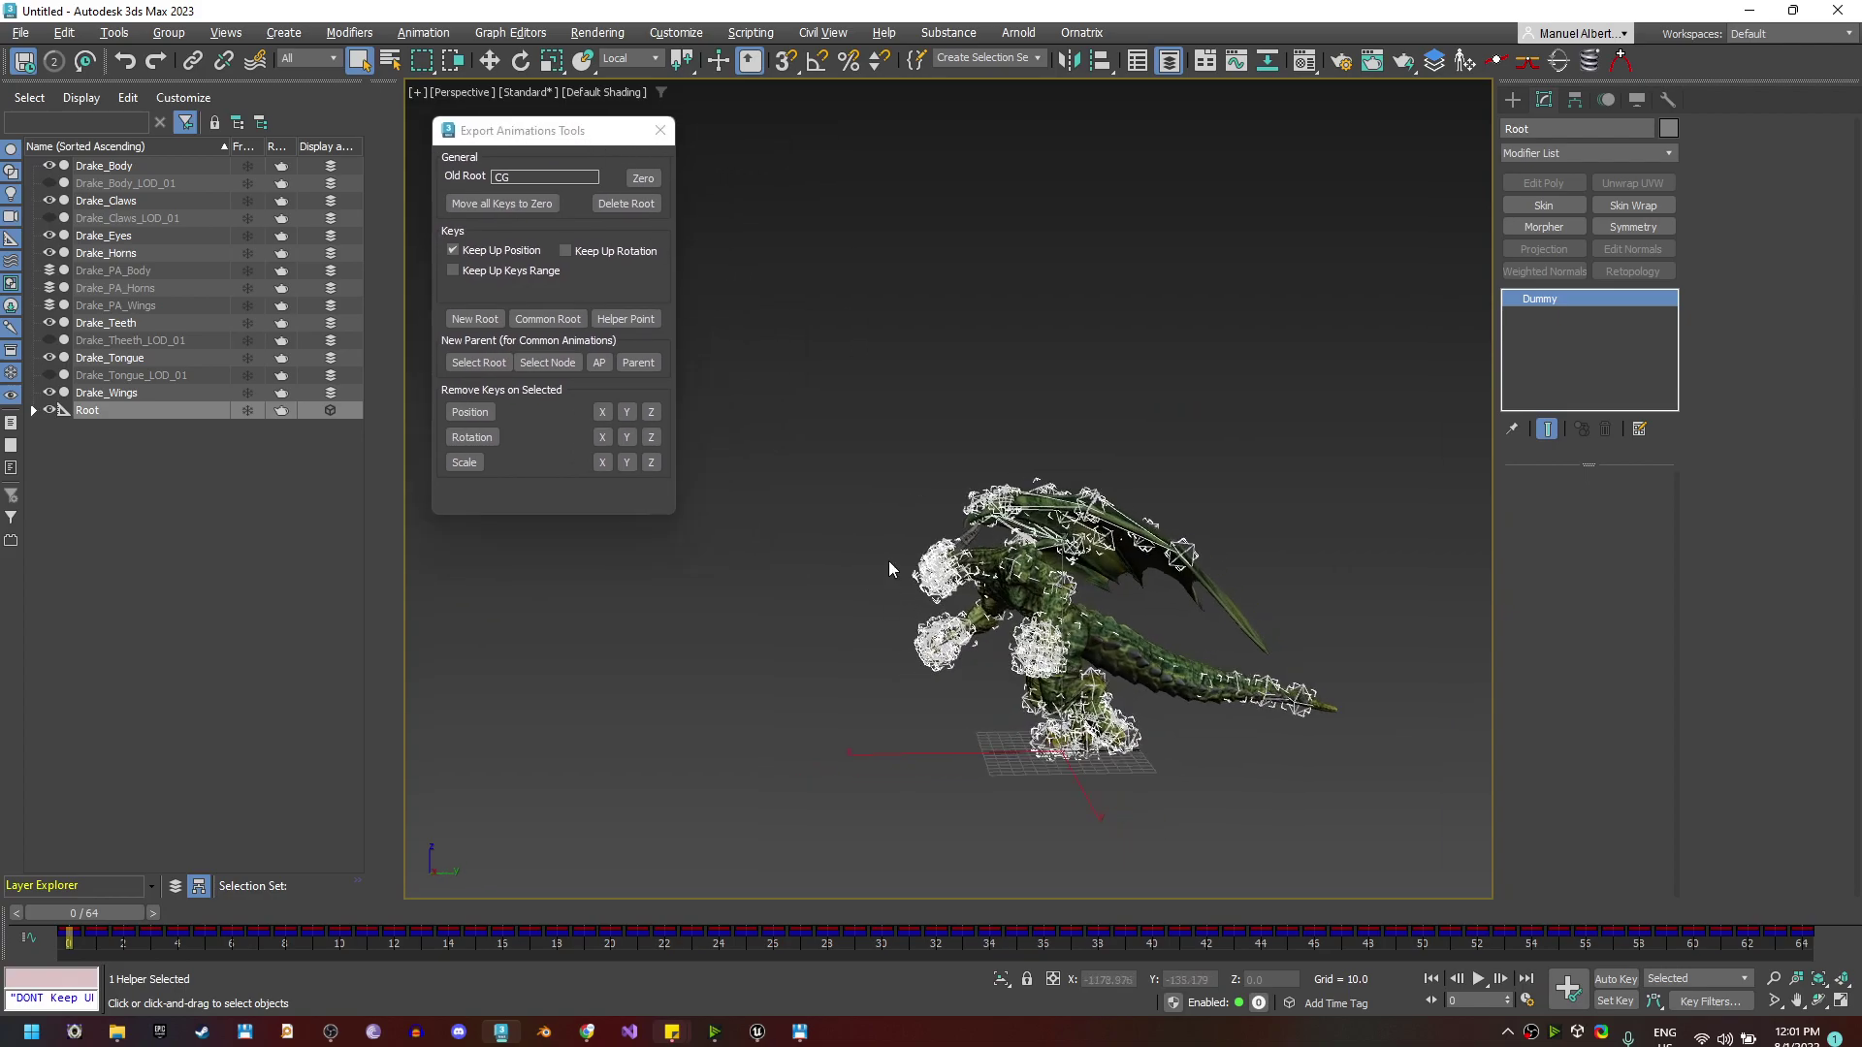
key("alt+w")
key("alt+w")
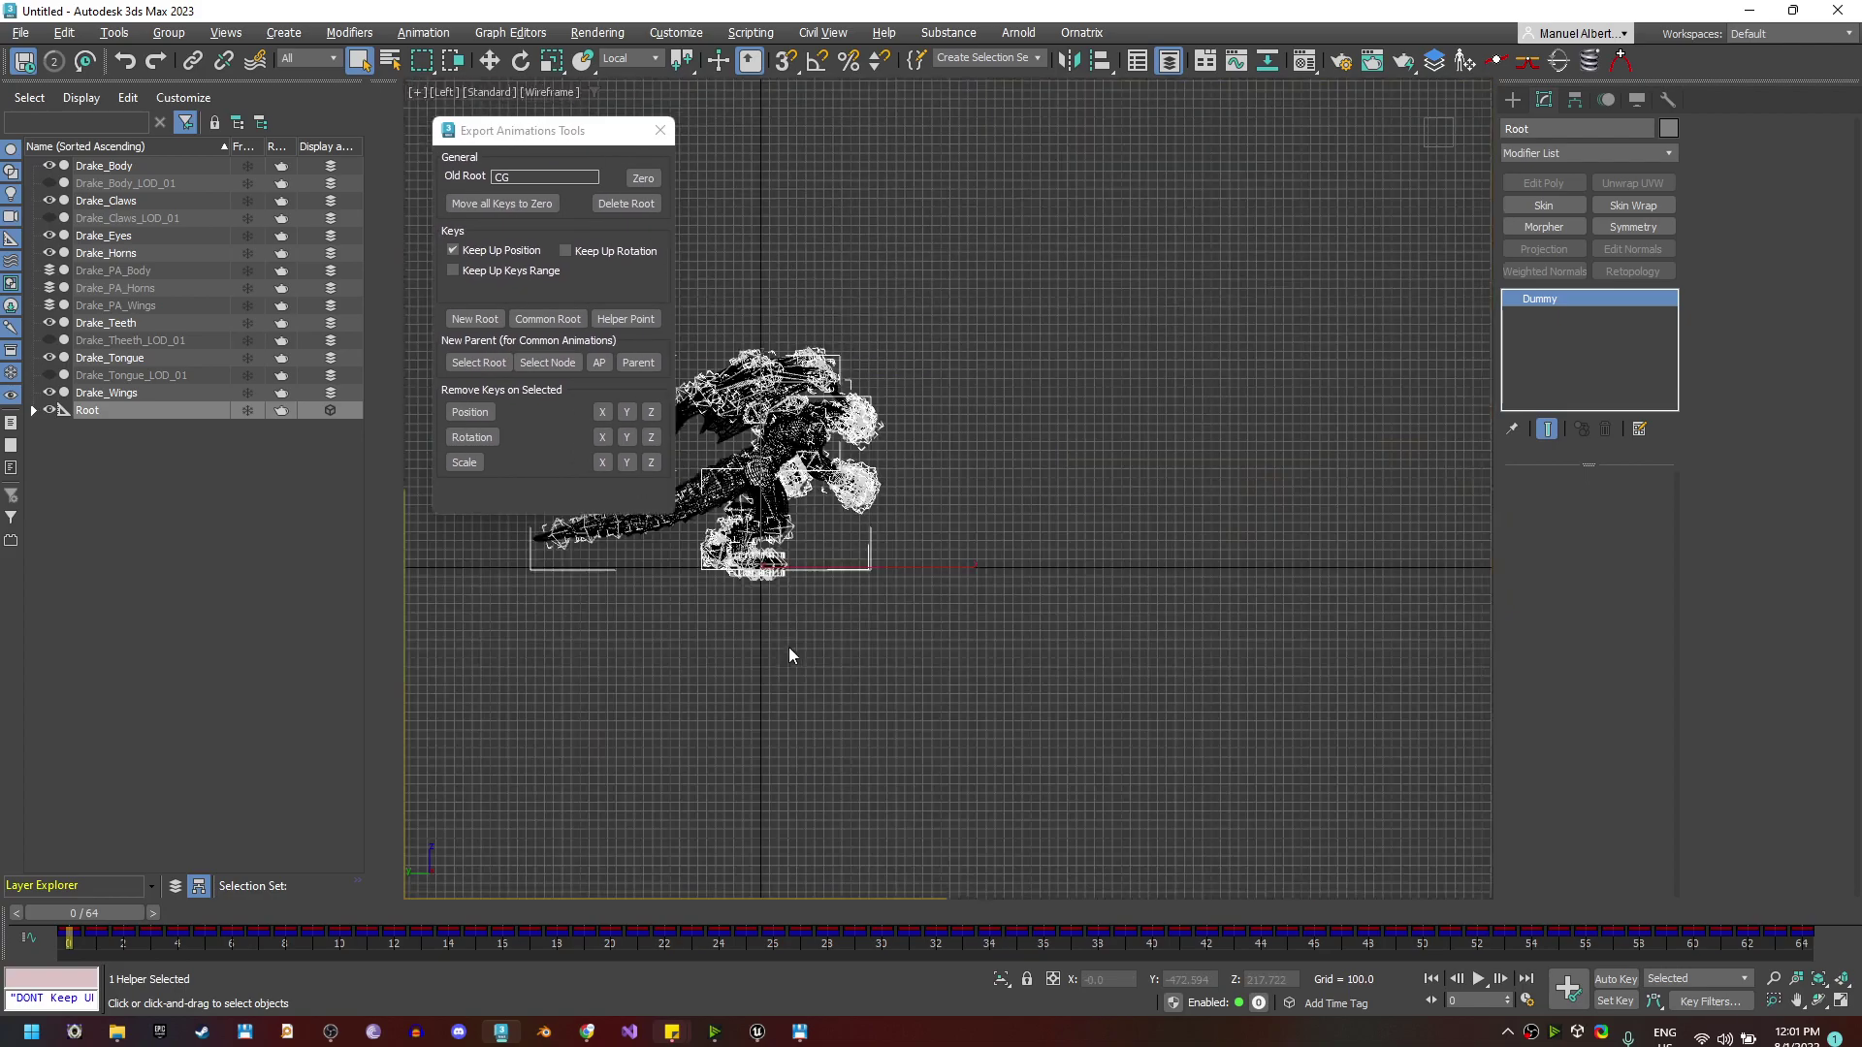
Go to frame 6 of the jump and inspect the Root's height relative to the ground line and feet
left_click_drag(84, 913, 244, 919)
scroll(821, 613, "up", 2)
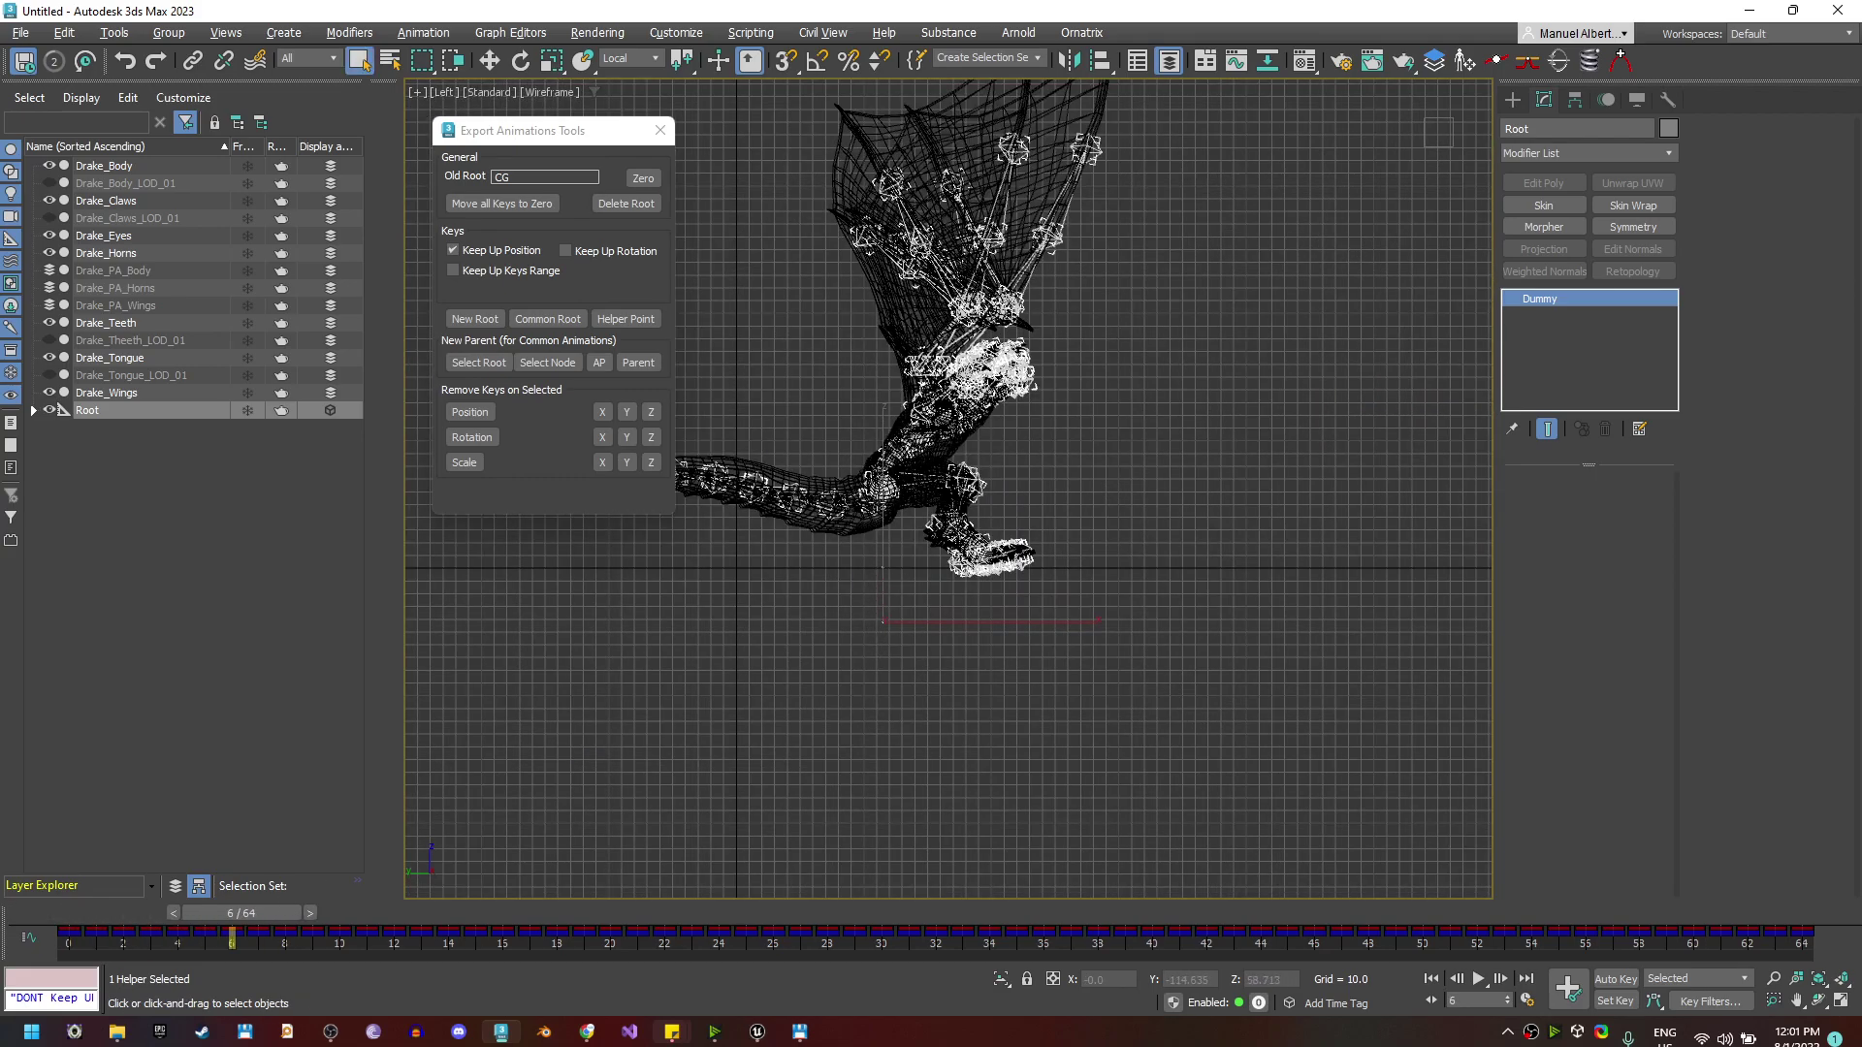
scroll(886, 637, "up", 5)
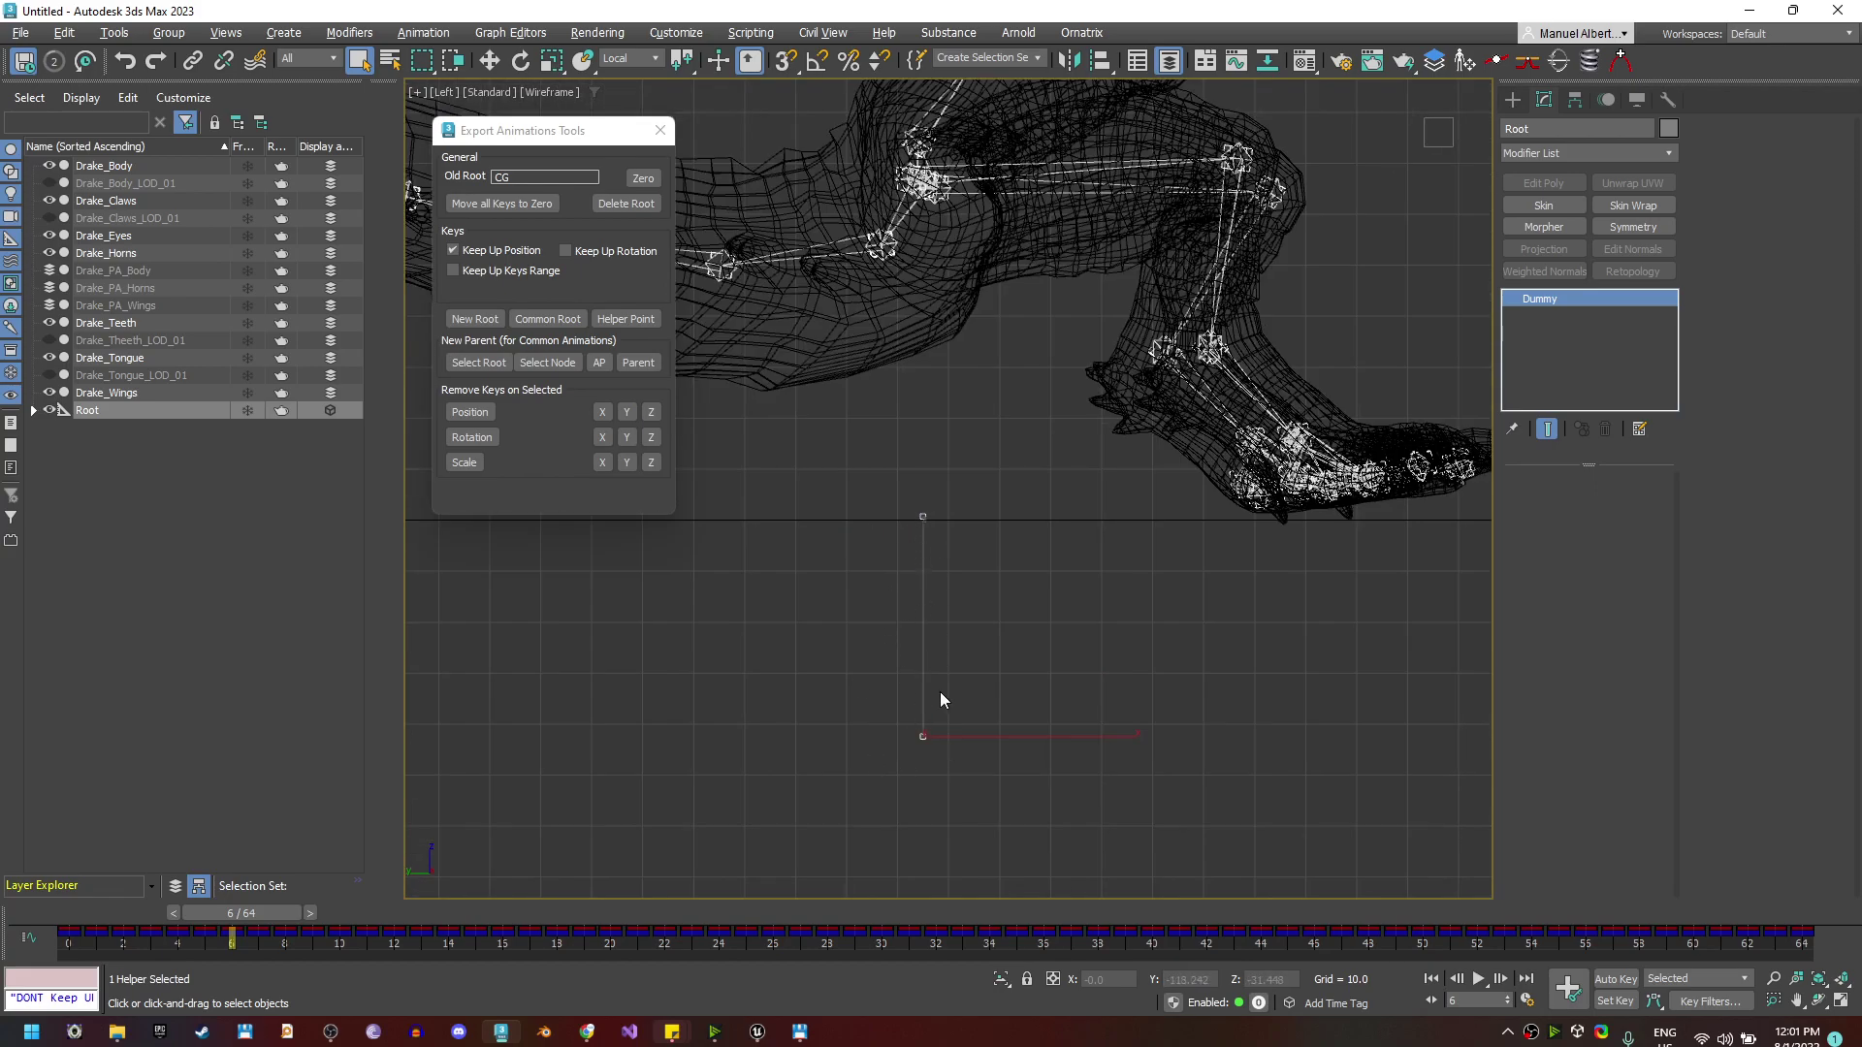
scroll(953, 764, "down", 3)
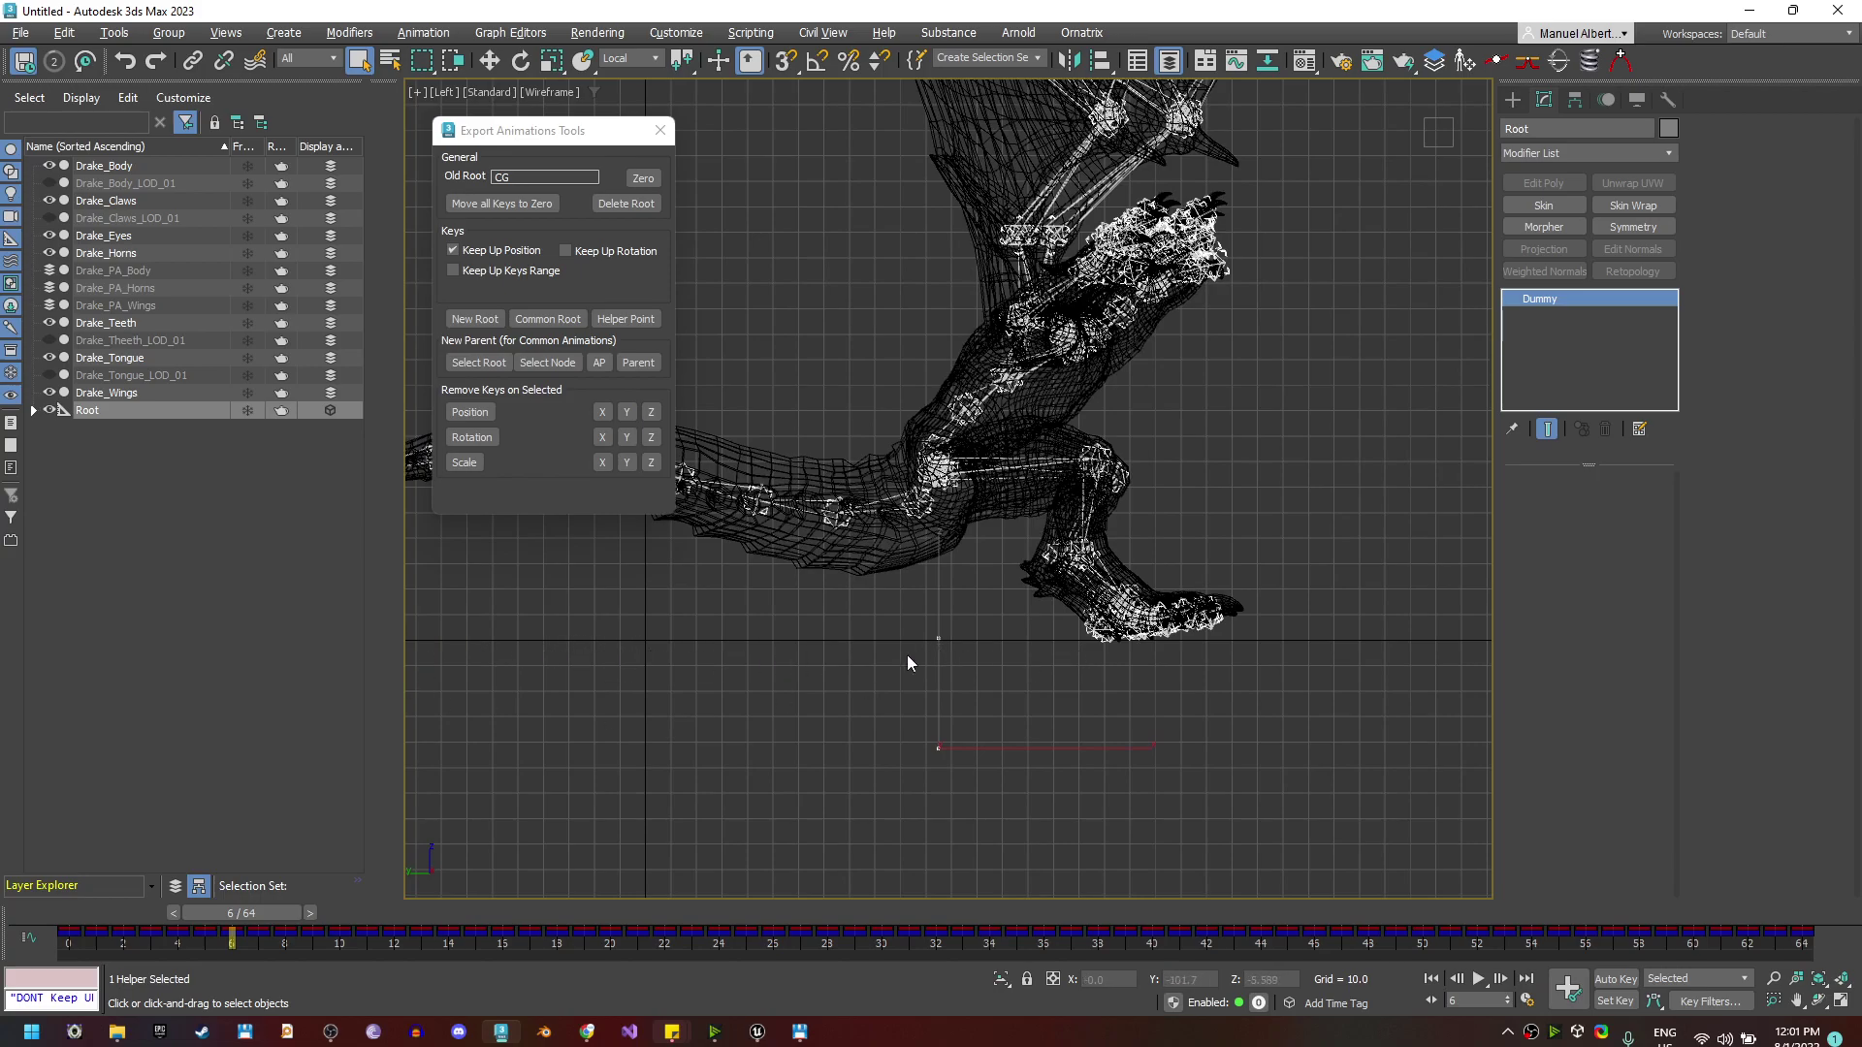
scroll(1040, 730, "down", 4)
Scrub the jump through frames 25 and 44 to 47, examining how the Root follows the character in the air and at landing
left_click_drag(248, 913, 747, 945)
scroll(1218, 801, "down", 3)
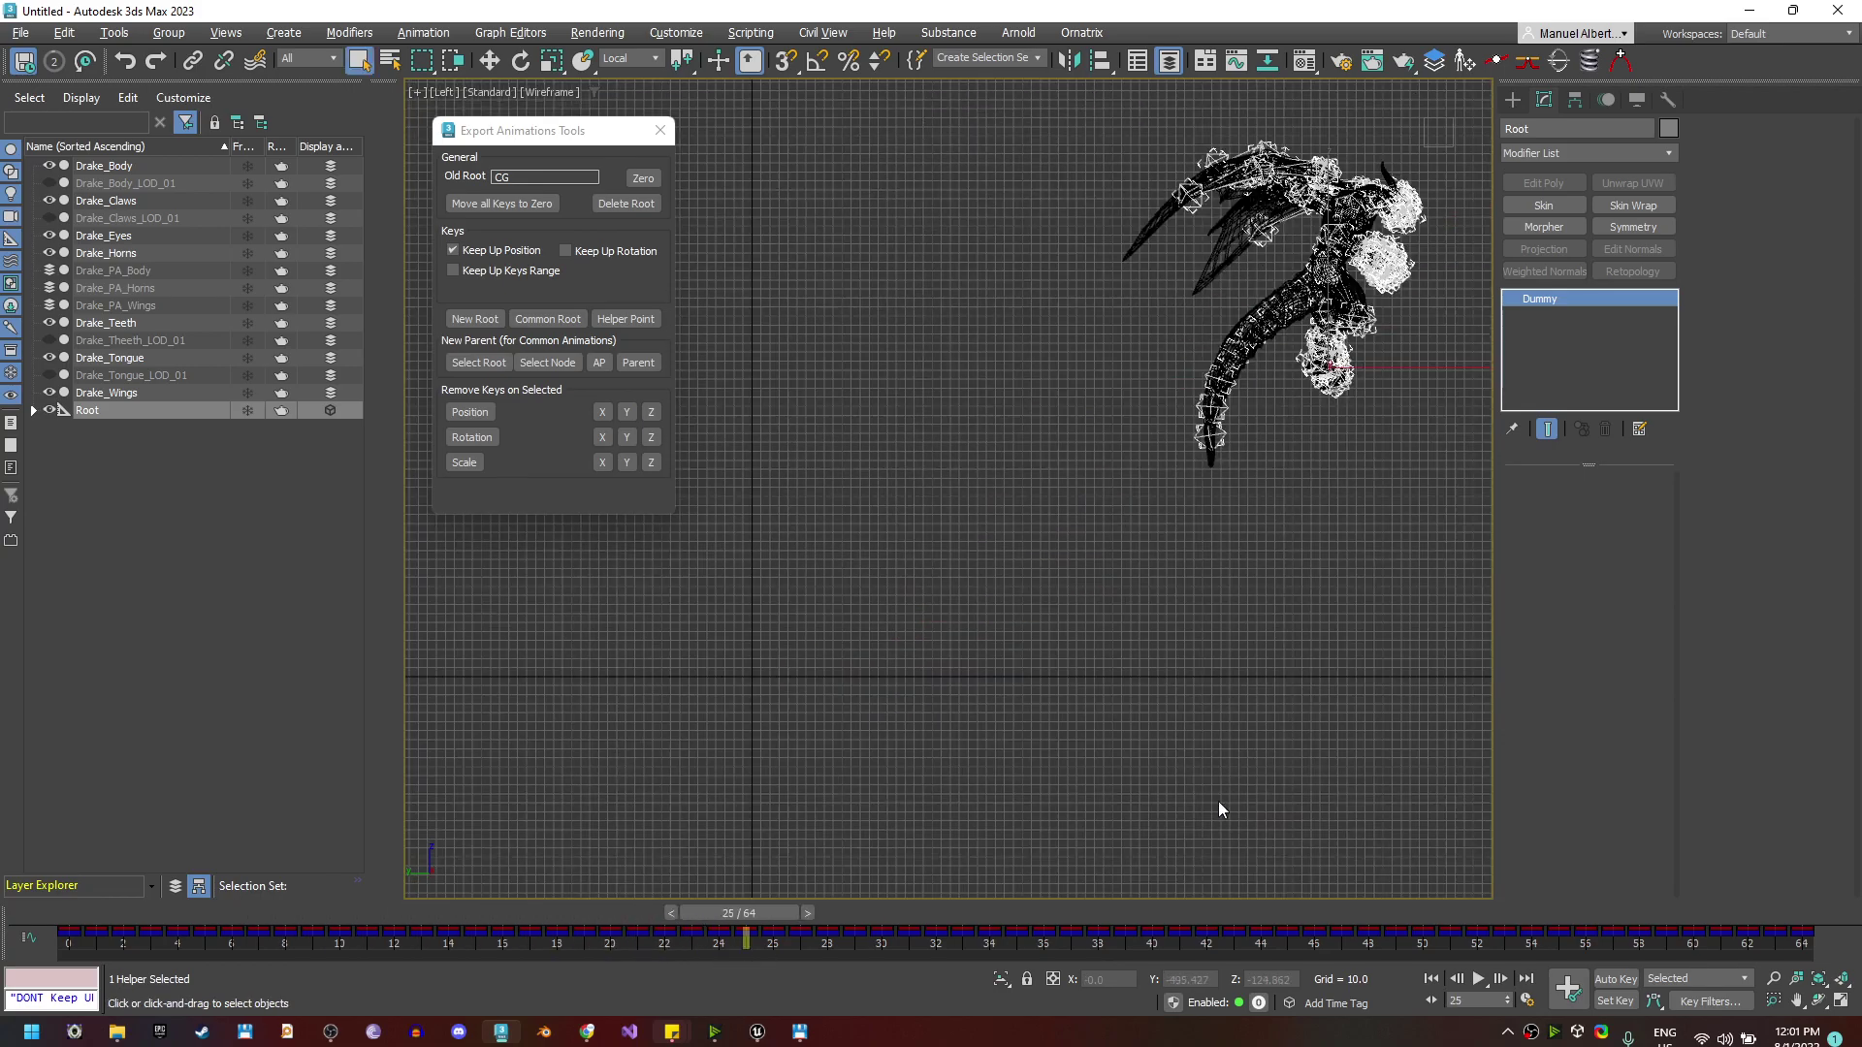
middle_click_drag(1218, 801, 844, 801)
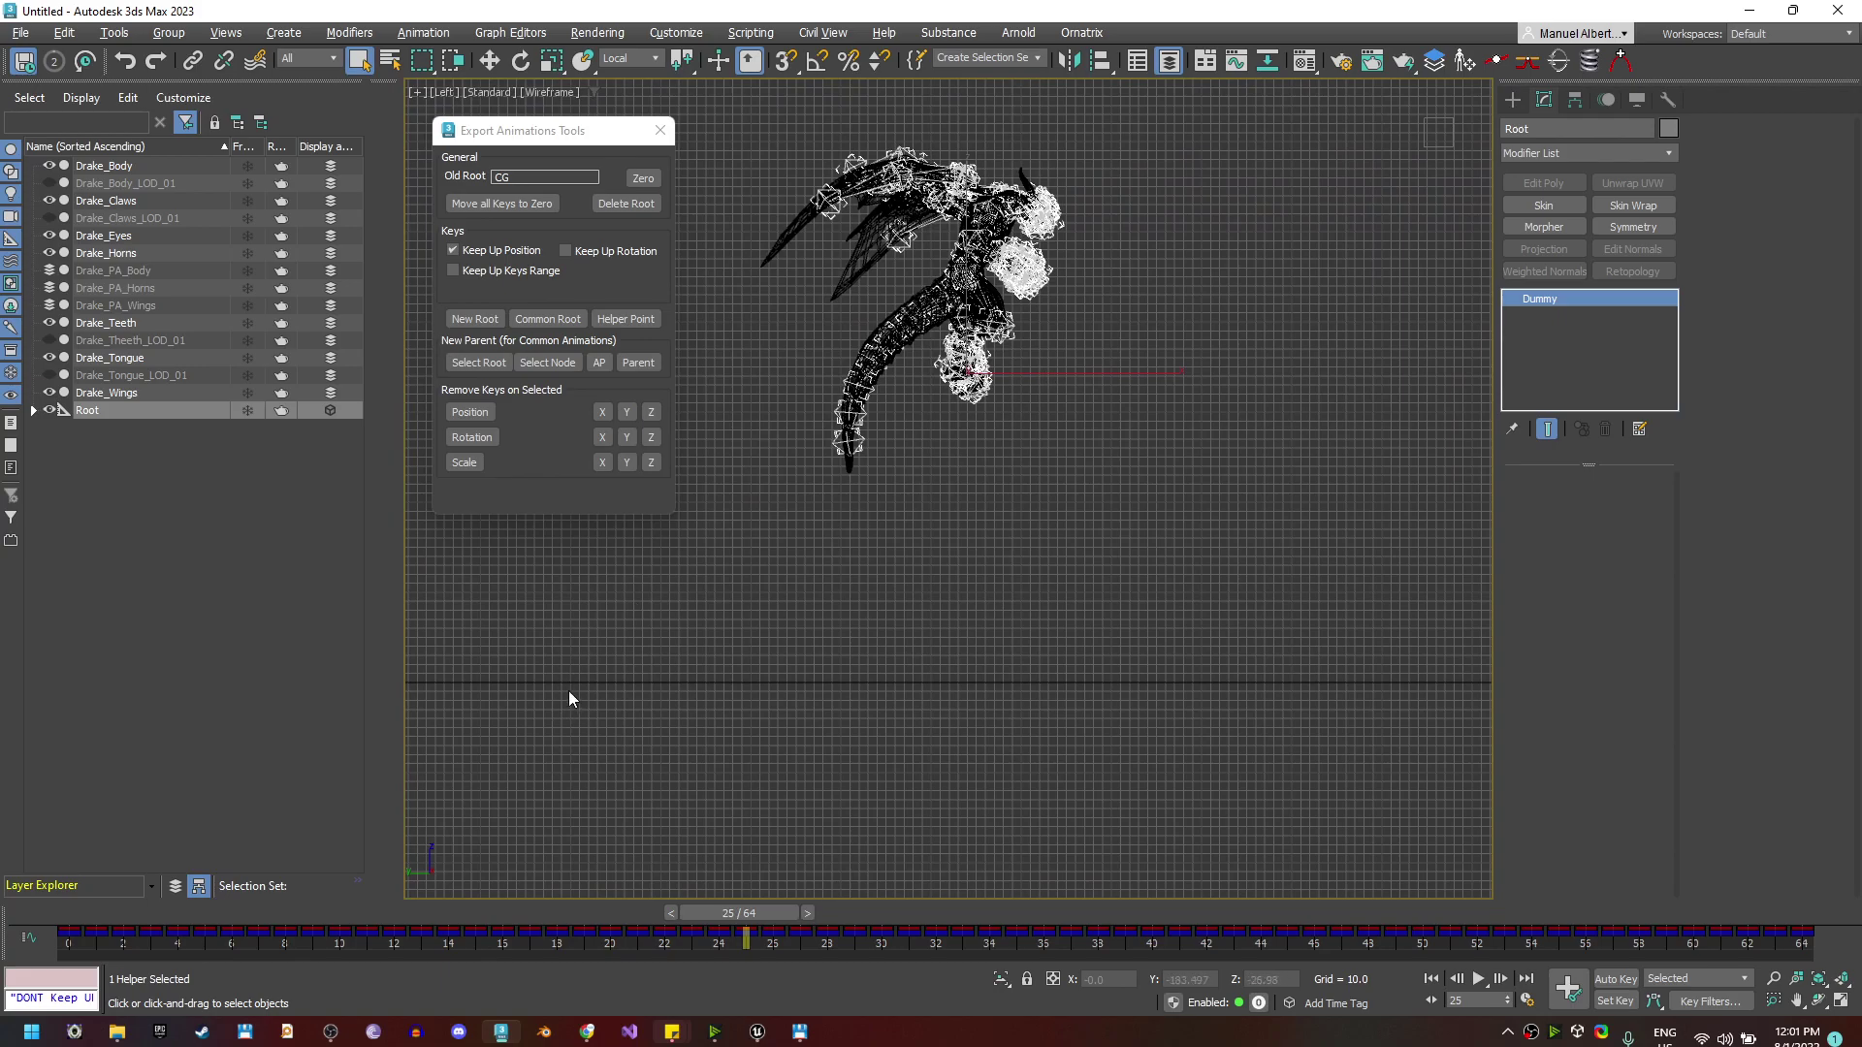
left_click_drag(766, 911, 1079, 933)
middle_click_drag(1373, 760, 956, 700)
left_click_drag(1055, 909, 1241, 911)
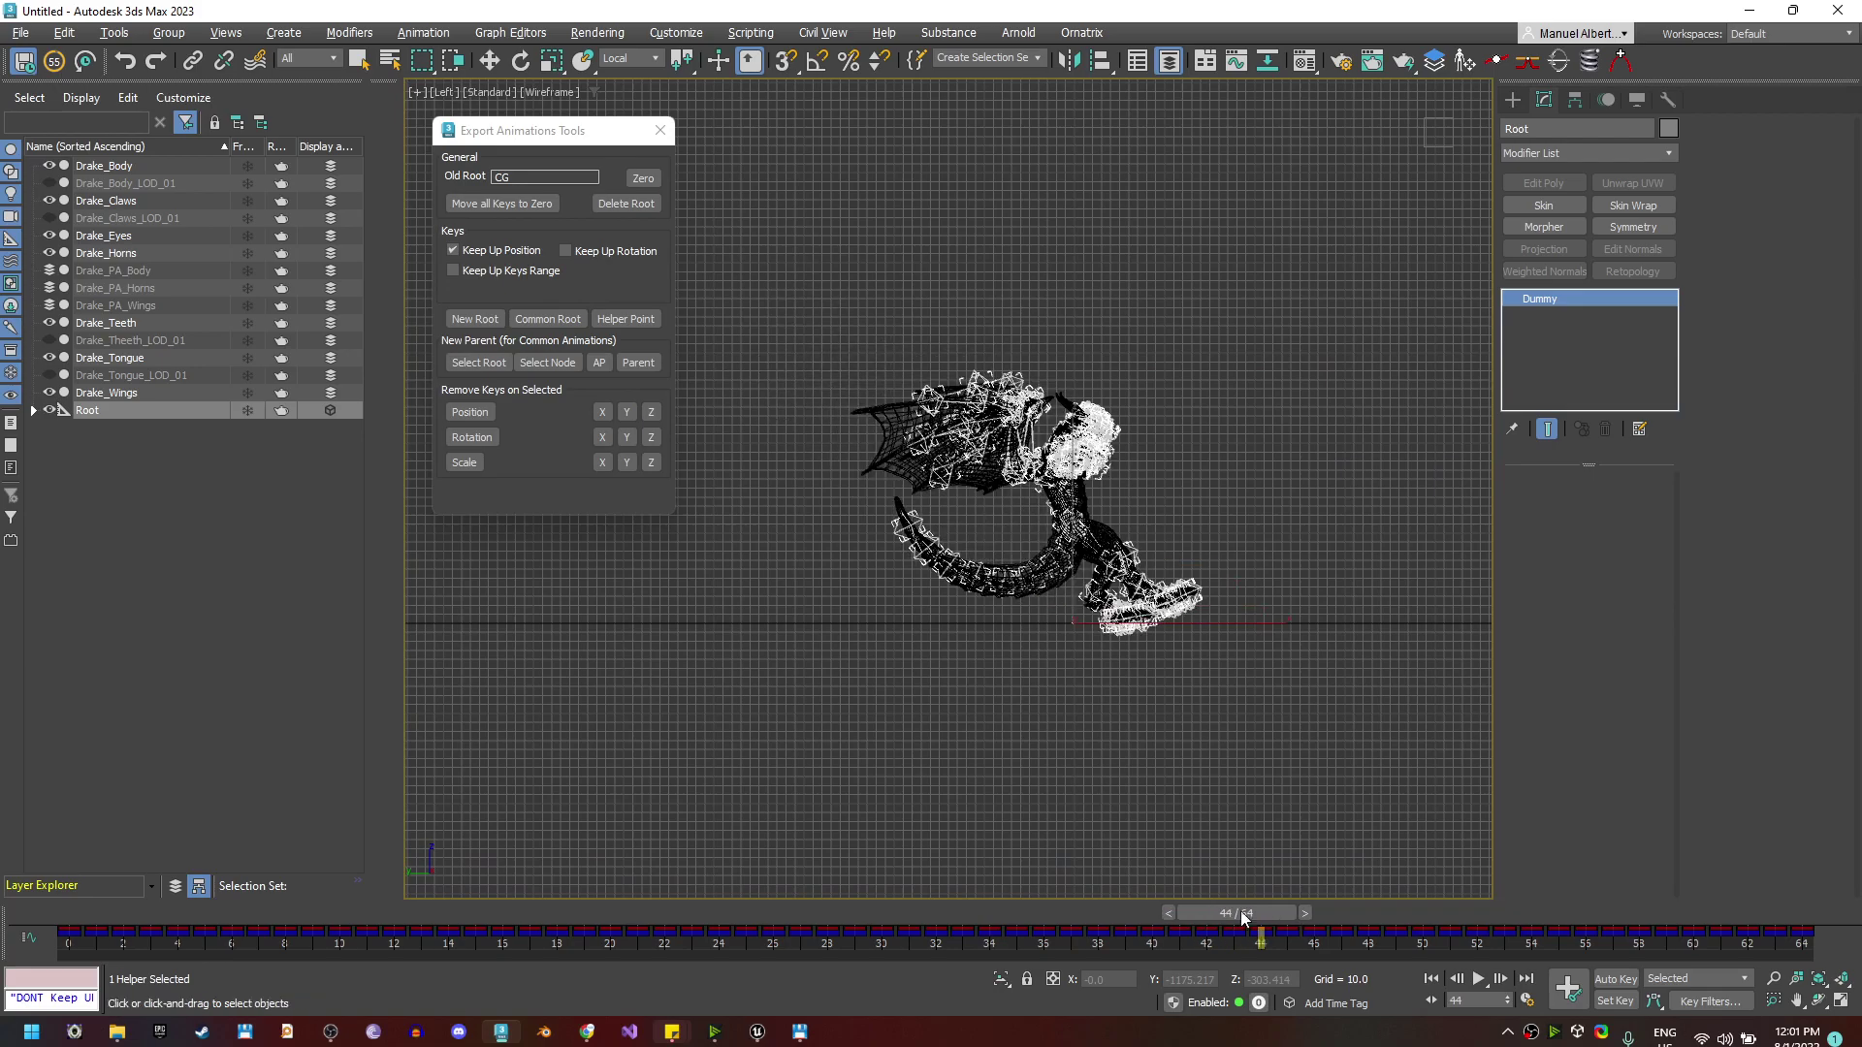
scroll(1072, 633, "up", 3)
scroll(1144, 706, "down", 3)
middle_click_drag(1259, 894, 1237, 870)
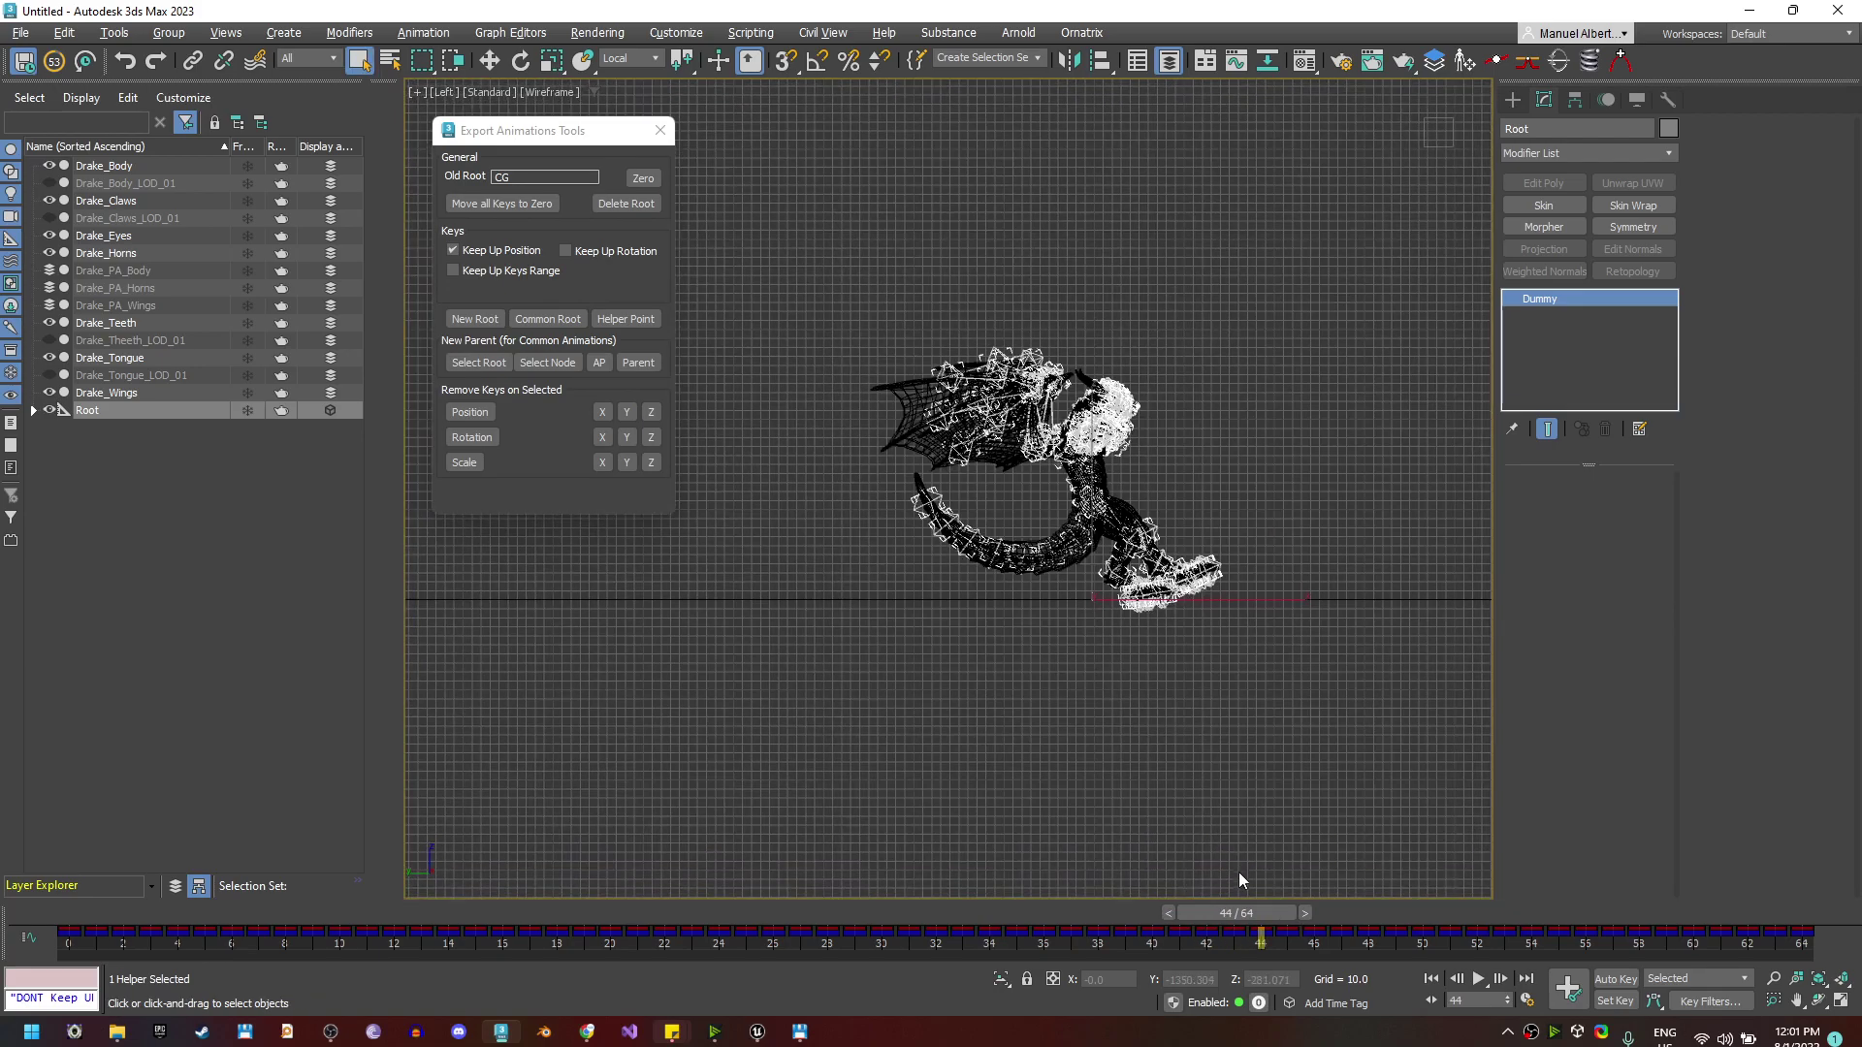
left_click_drag(1242, 924, 1315, 916)
scroll(1074, 596, "up", 3)
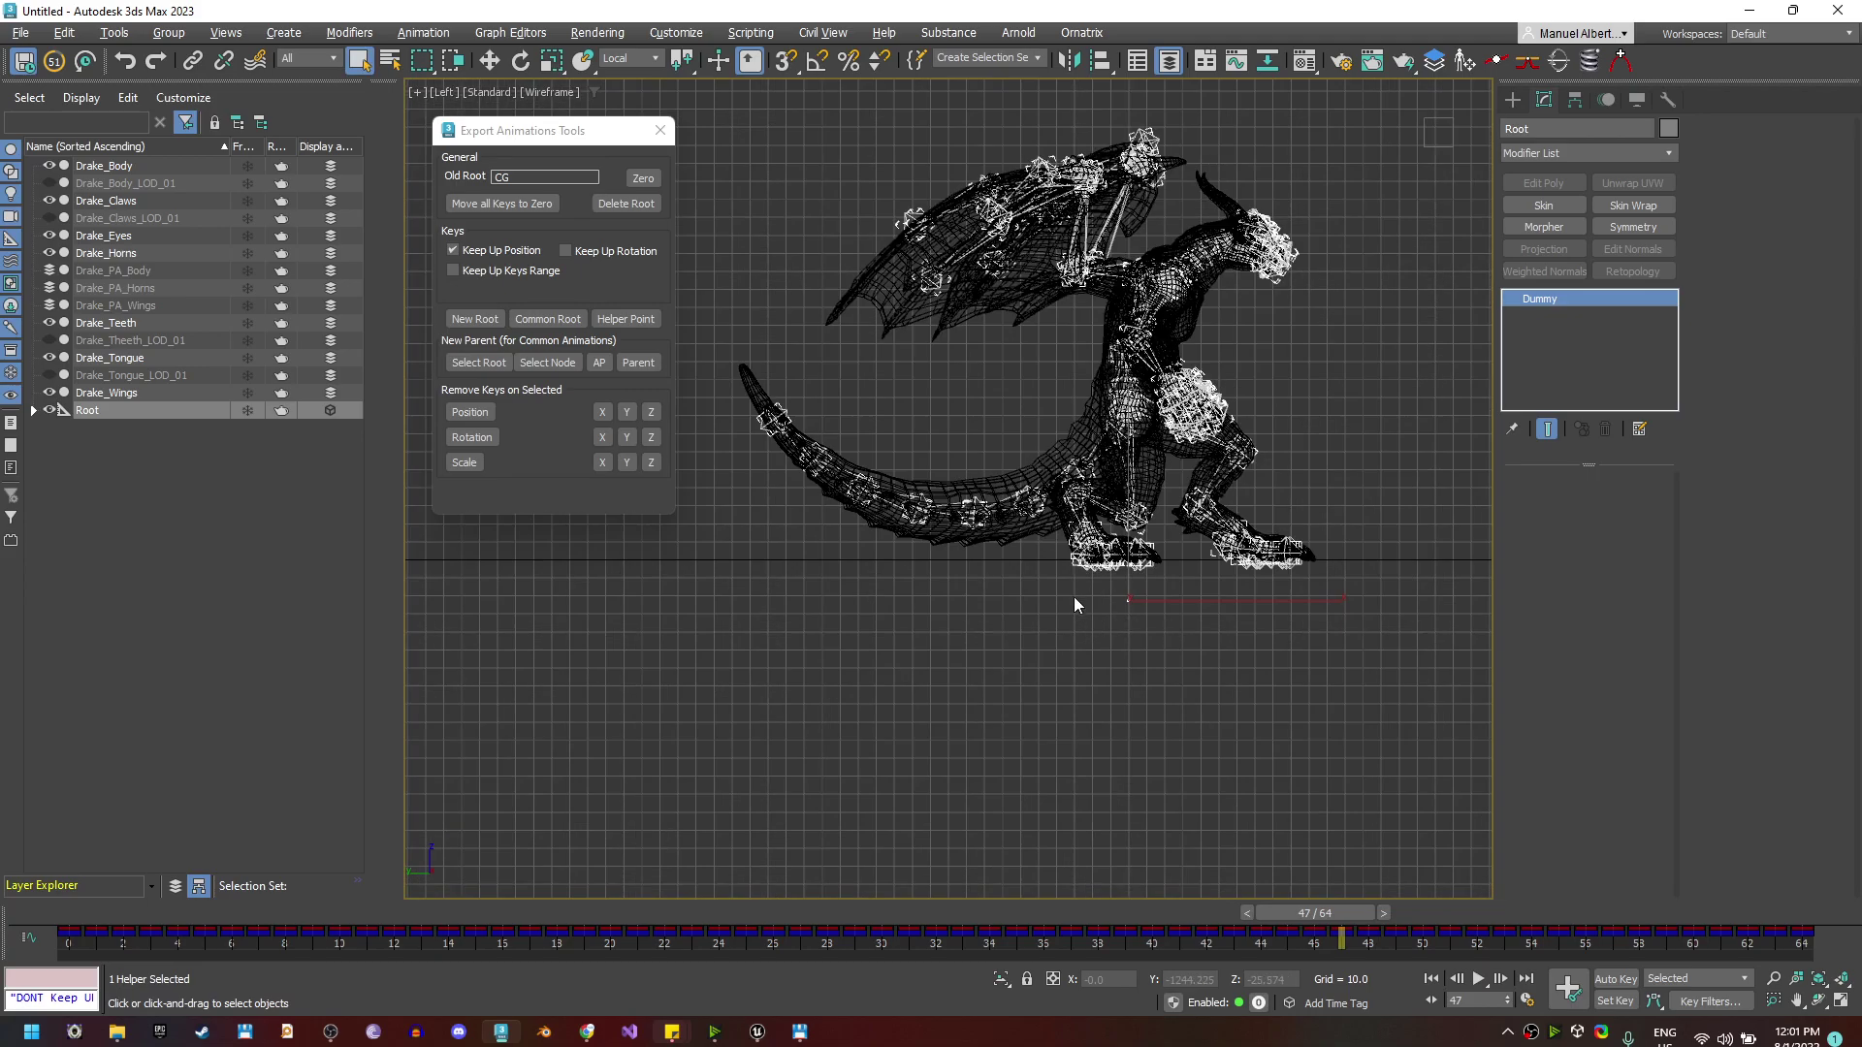